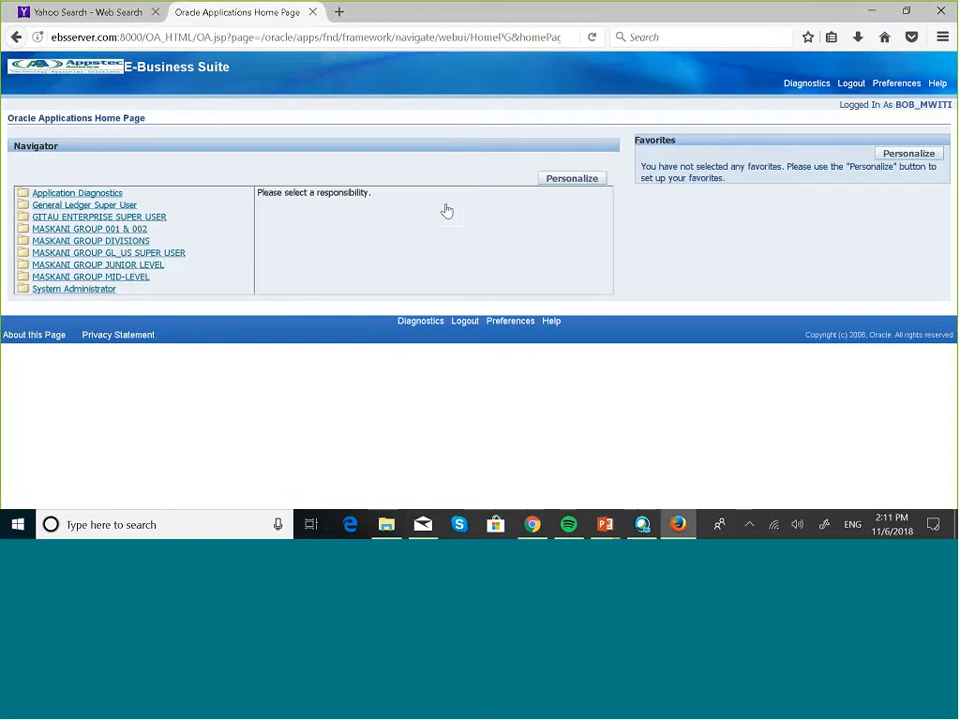
- Open the report Row Set definition form under the MASKANI GROUP GL_US SUPER USER responsibility
left_click(166, 256)
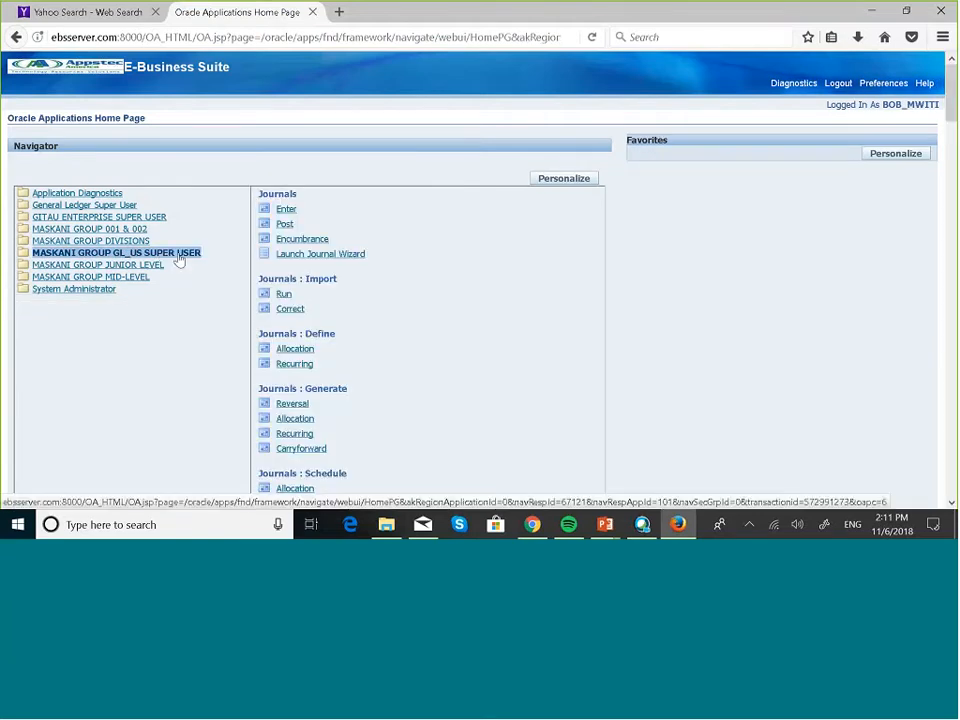
scroll(430, 334, "down", 3)
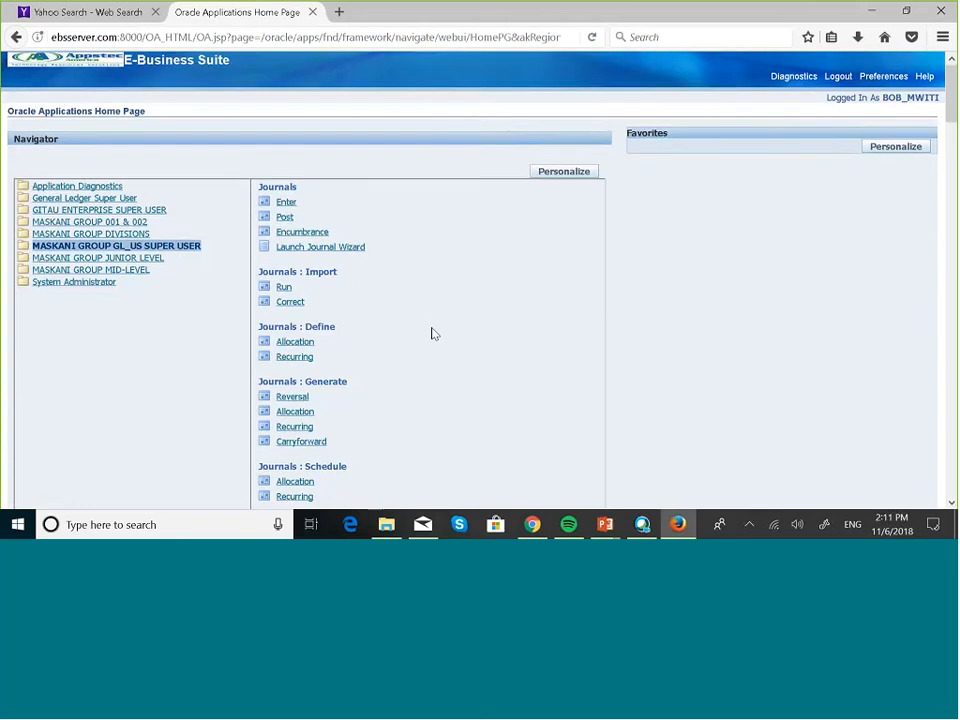
scroll(432, 333, "down", 2)
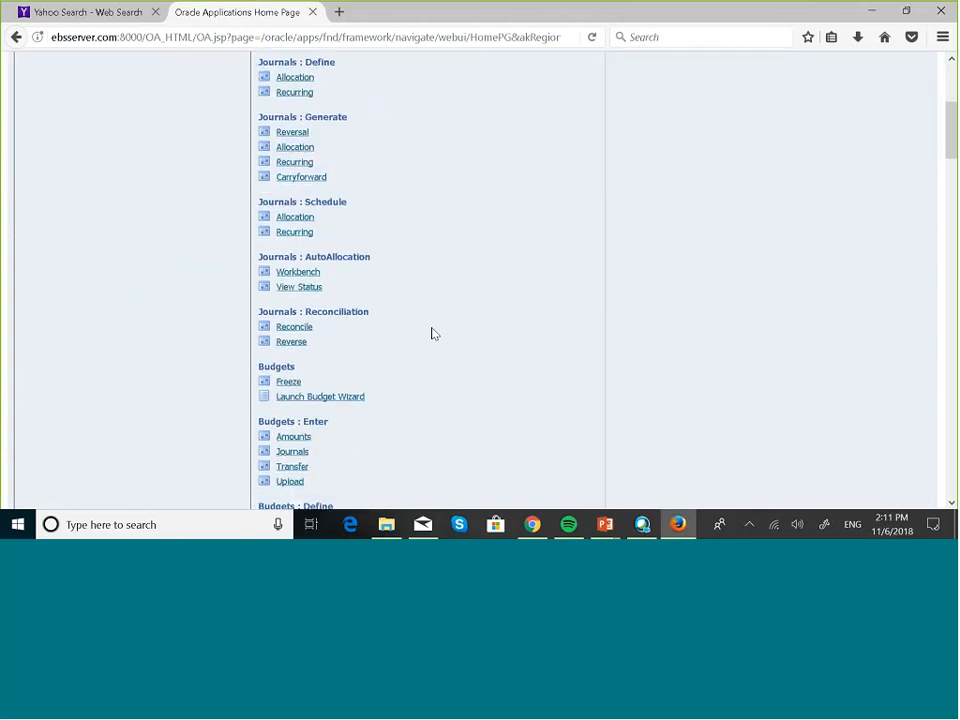
scroll(432, 333, "down", 5)
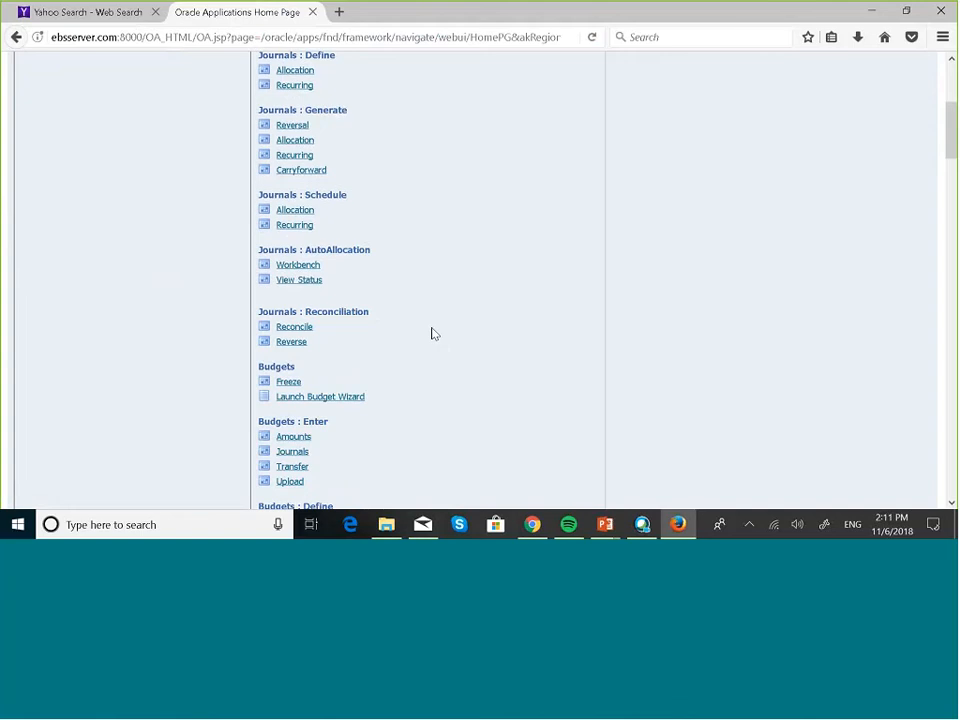
scroll(432, 333, "down", 10)
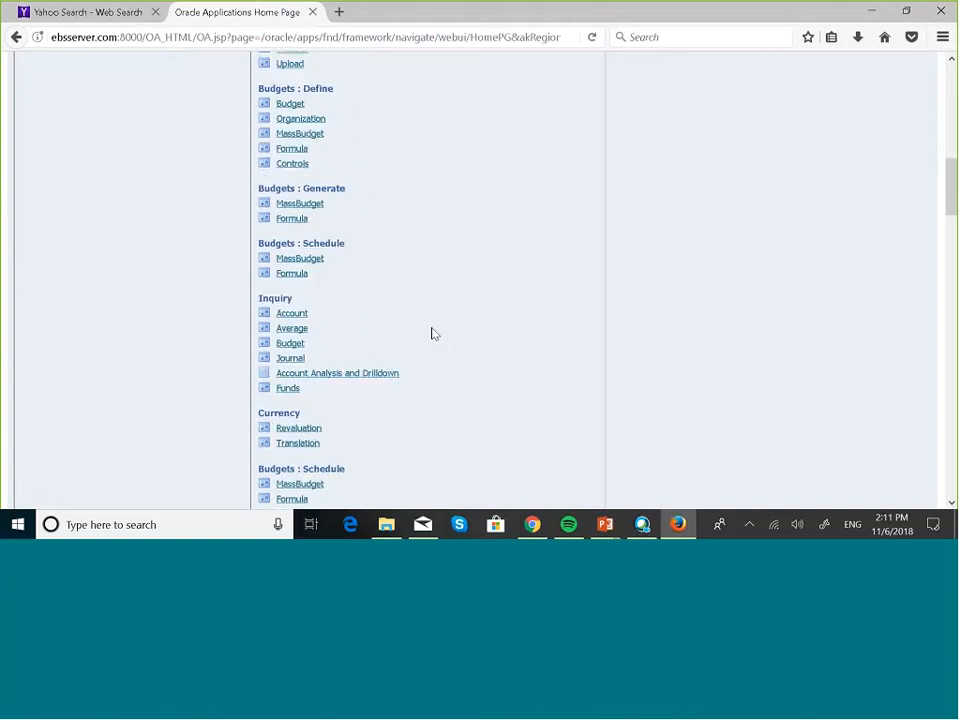
scroll(432, 333, "down", 1)
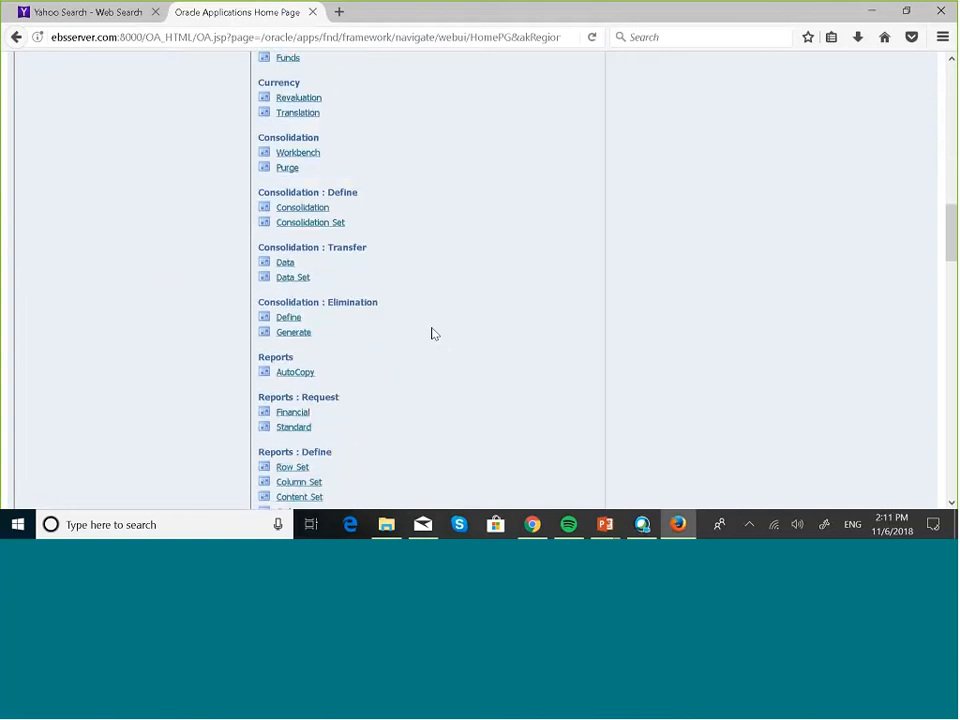
scroll(306, 296, "down", 3)
left_click(292, 313)
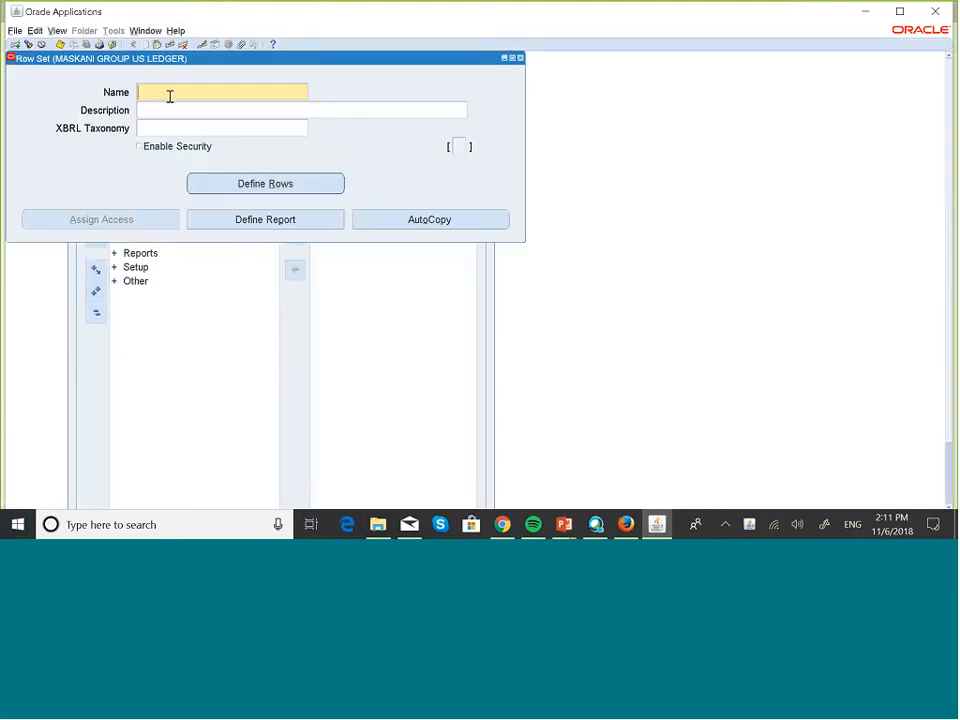
- Name the new row set MASKANI INCOME STATEMENT RS
key("Caps_Lock")
type("MASKA")
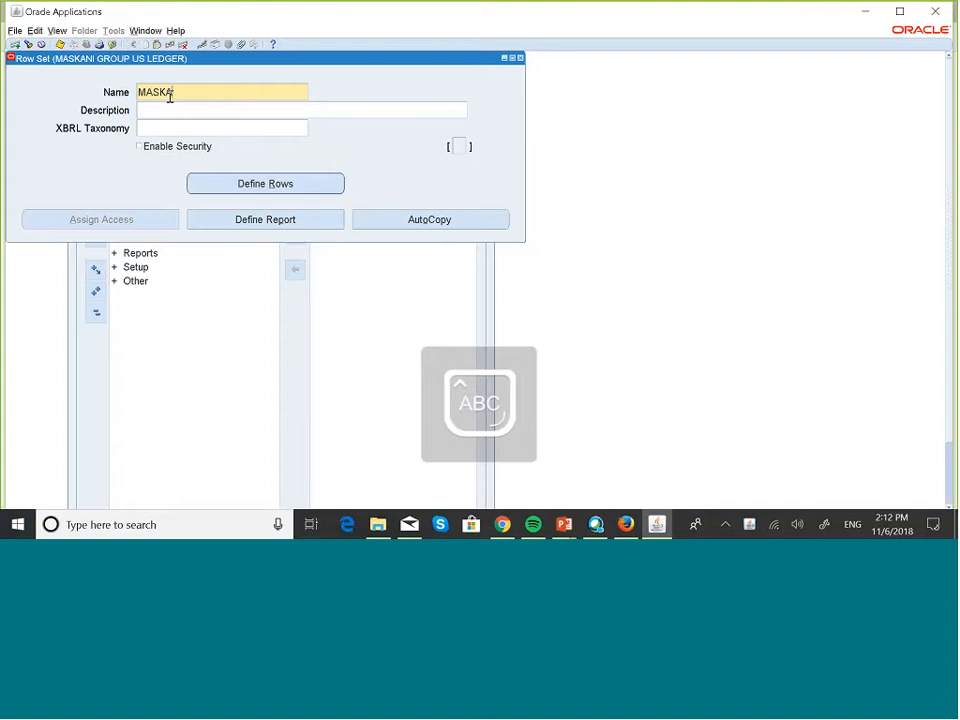
type("N")
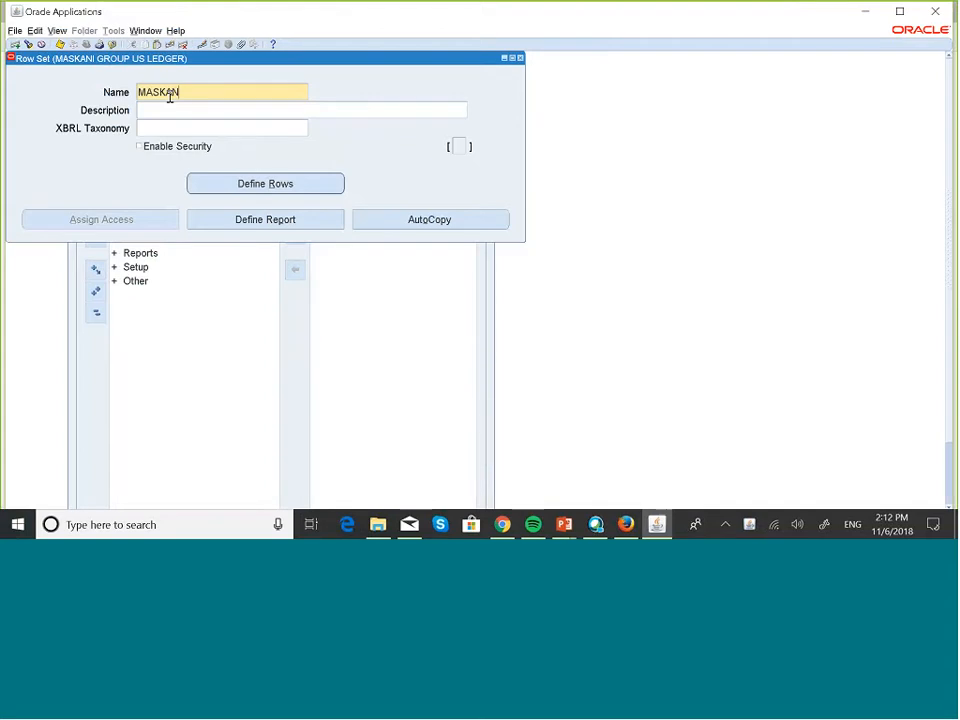
type("I INCOME STATEMEN")
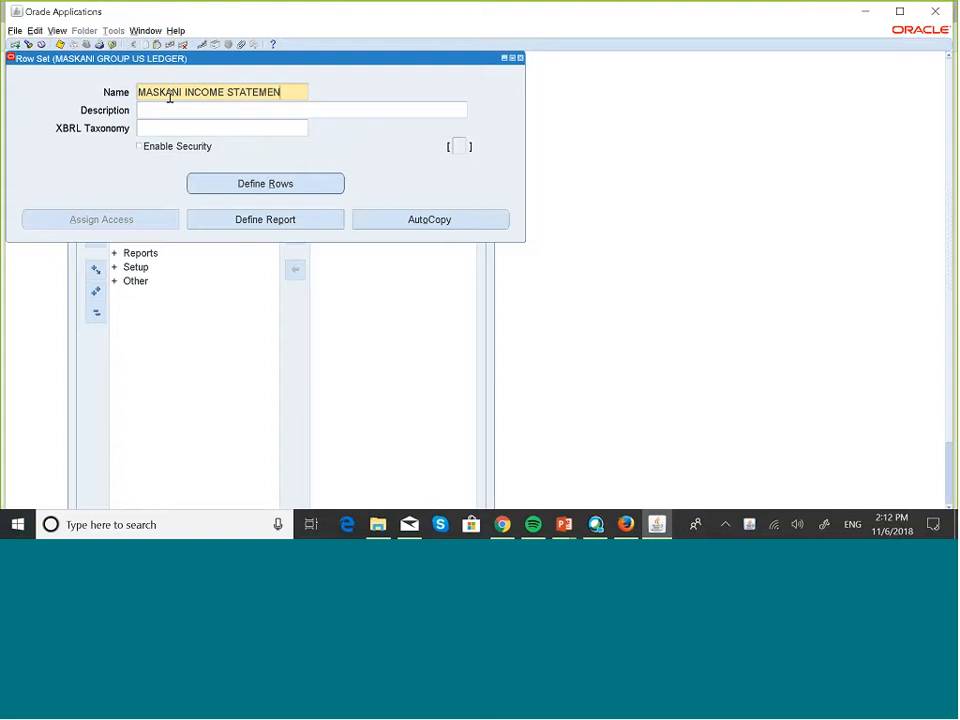
type("T RS")
left_click(170, 96, "shift")
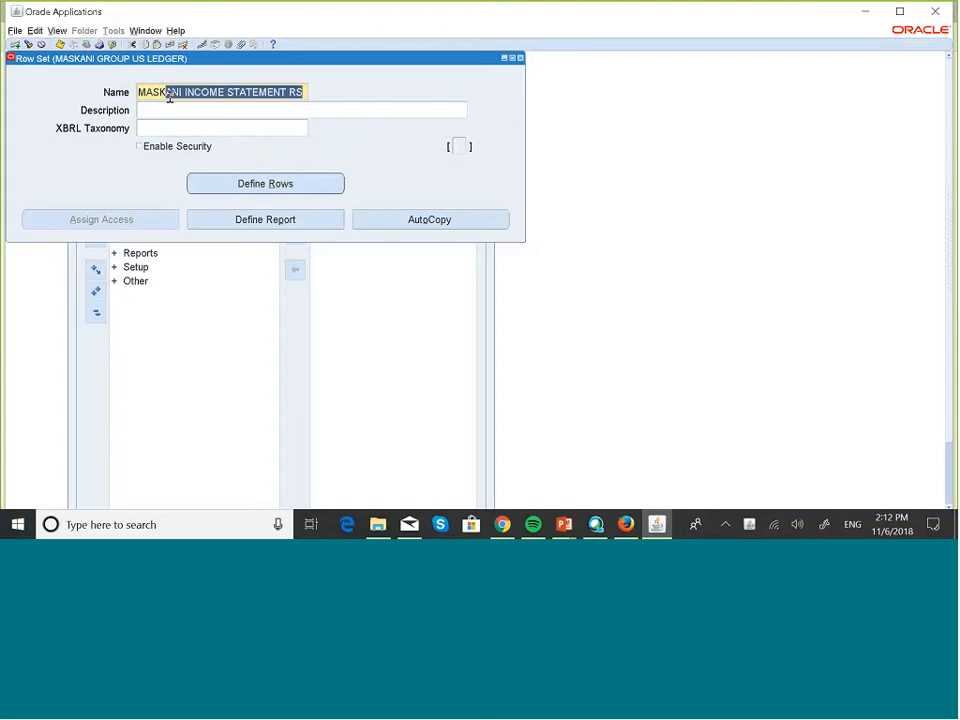
left_click(168, 96)
left_click(186, 107)
type("5860190")
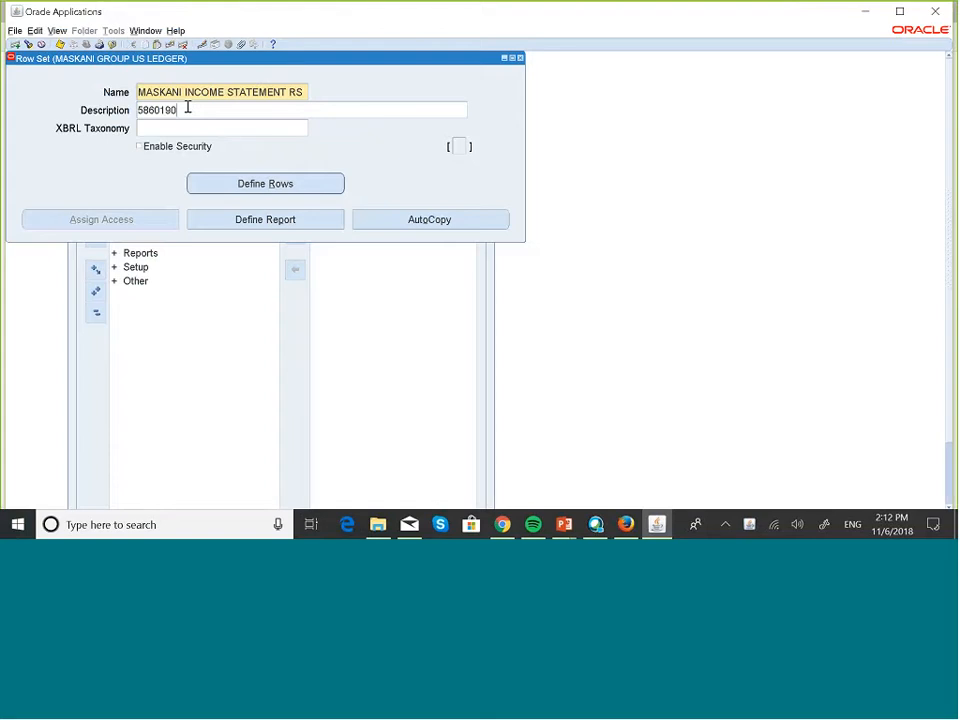
key("BackSpace")
key("BackSpace")
key("BackSpace")
key("BackSpace")
key("BackSpace")
key("BackSpace")
key("BackSpace")
- Copy the row set's name, MASKANI INCOME STATEMENT RS, into its description and save the row set
left_click(299, 97)
key("ctrl+c")
left_click(288, 110)
key("ctrl+v")
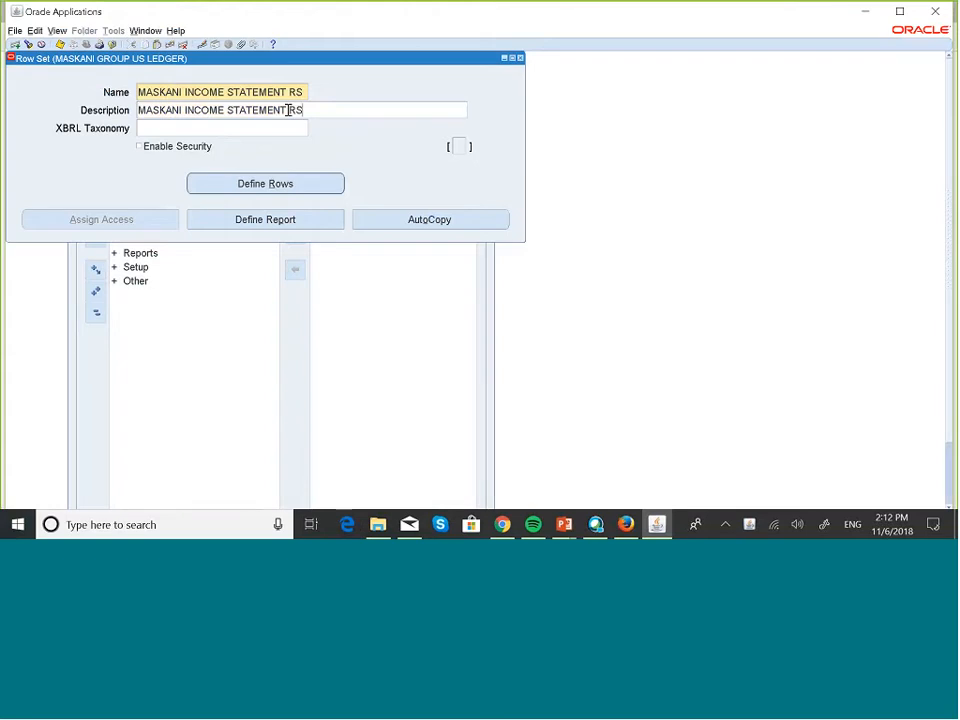
left_click(61, 45)
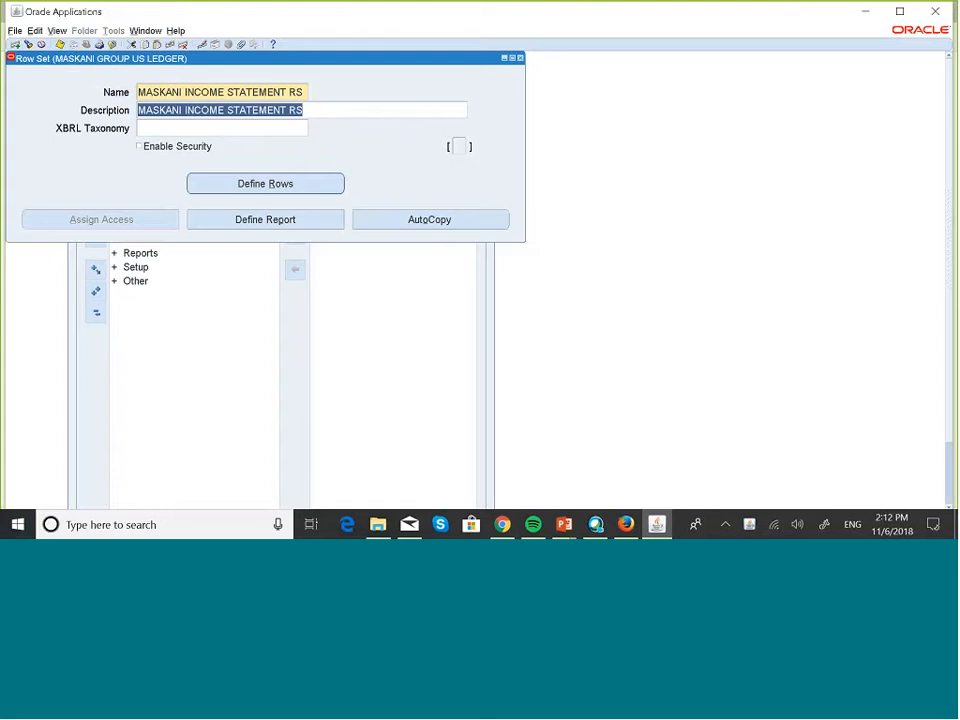
- Start defining the row set's rows with line 10 and the line item Revenue Accounts
left_click(299, 190)
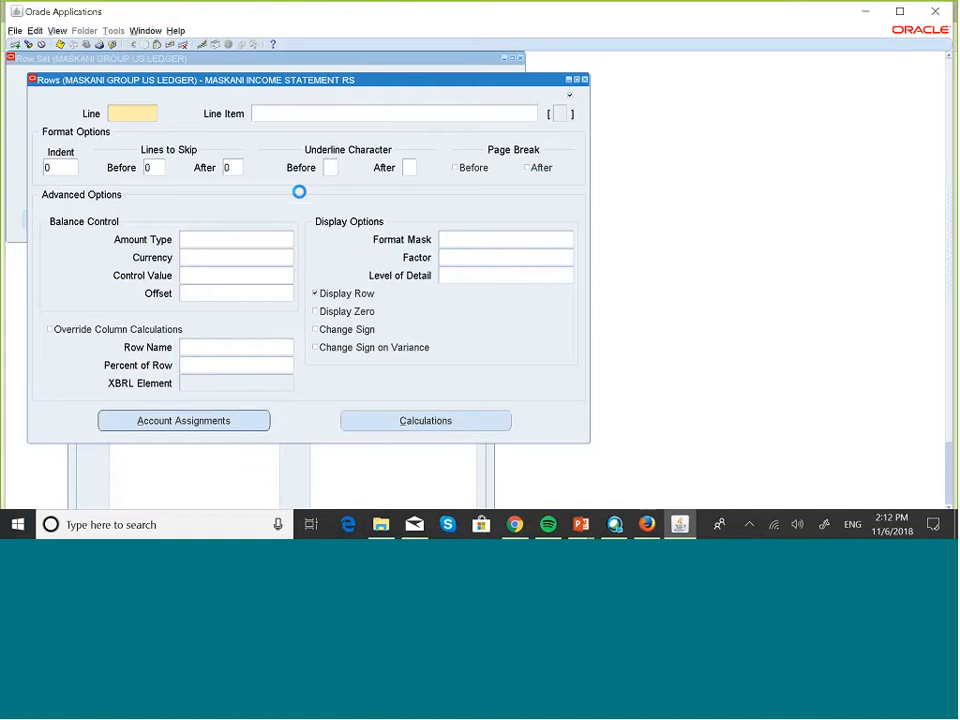
type("10")
left_click(262, 113)
type("Reve")
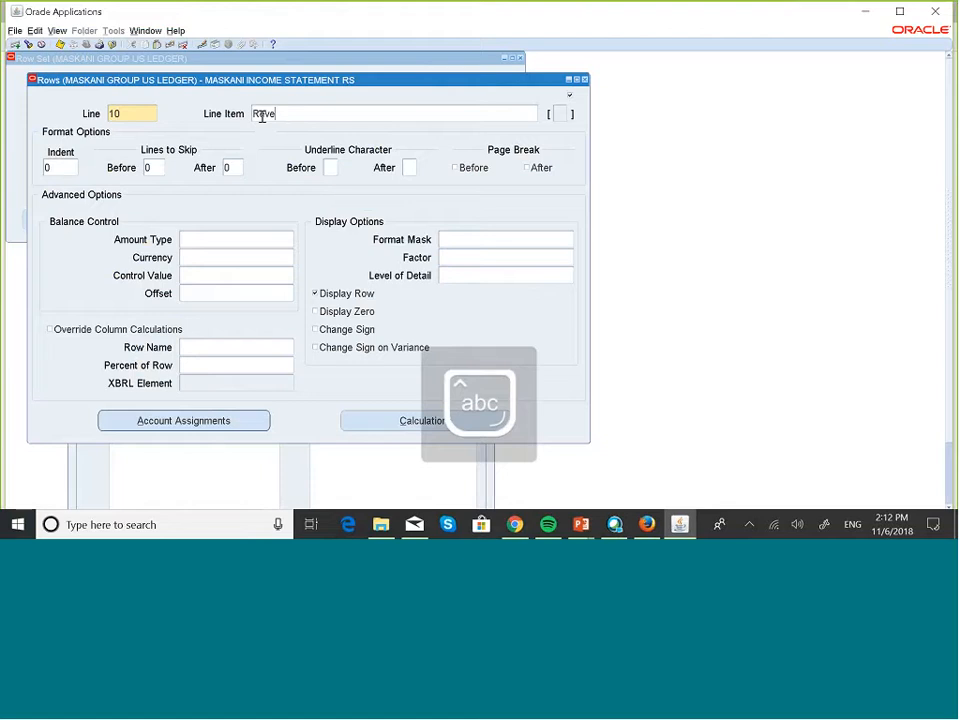
type("n")
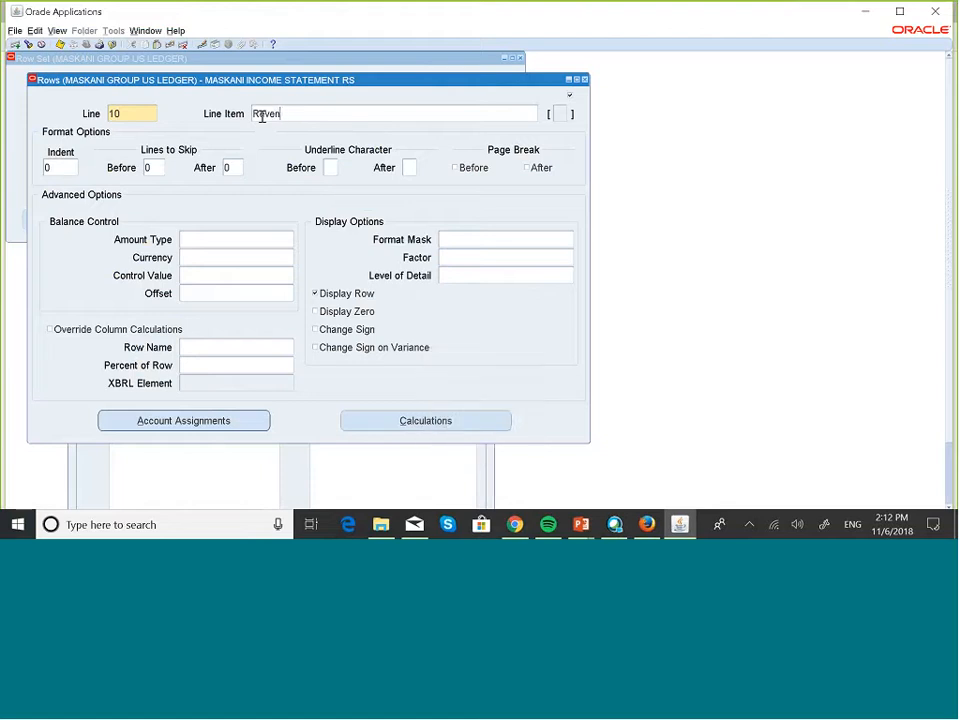
type("ue")
key("Caps_Lock")
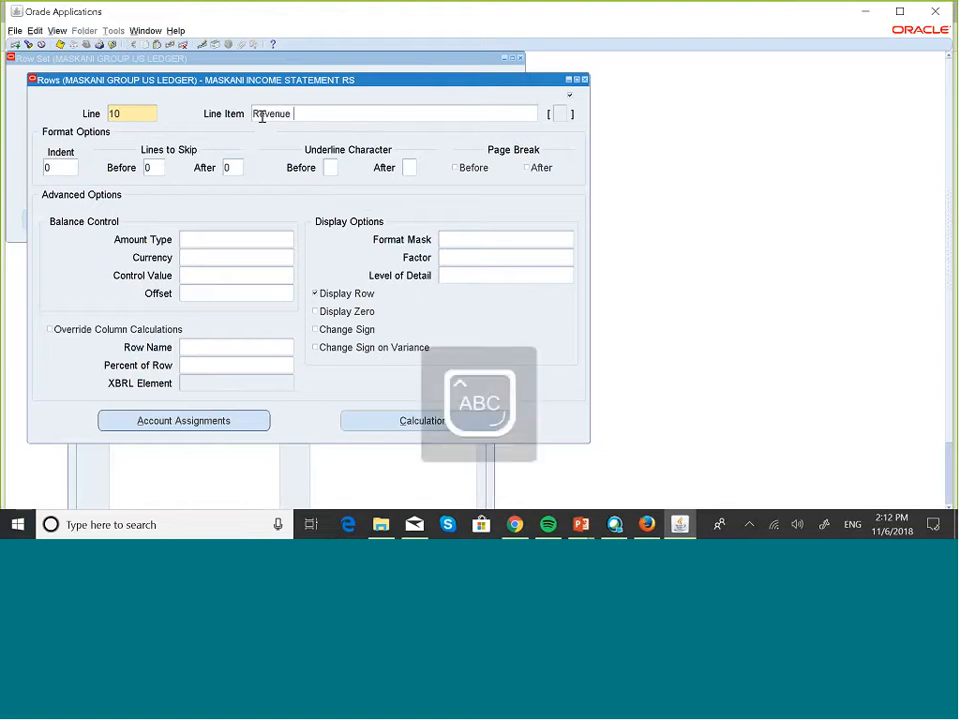
key("Caps_Lock")
type("Accounts")
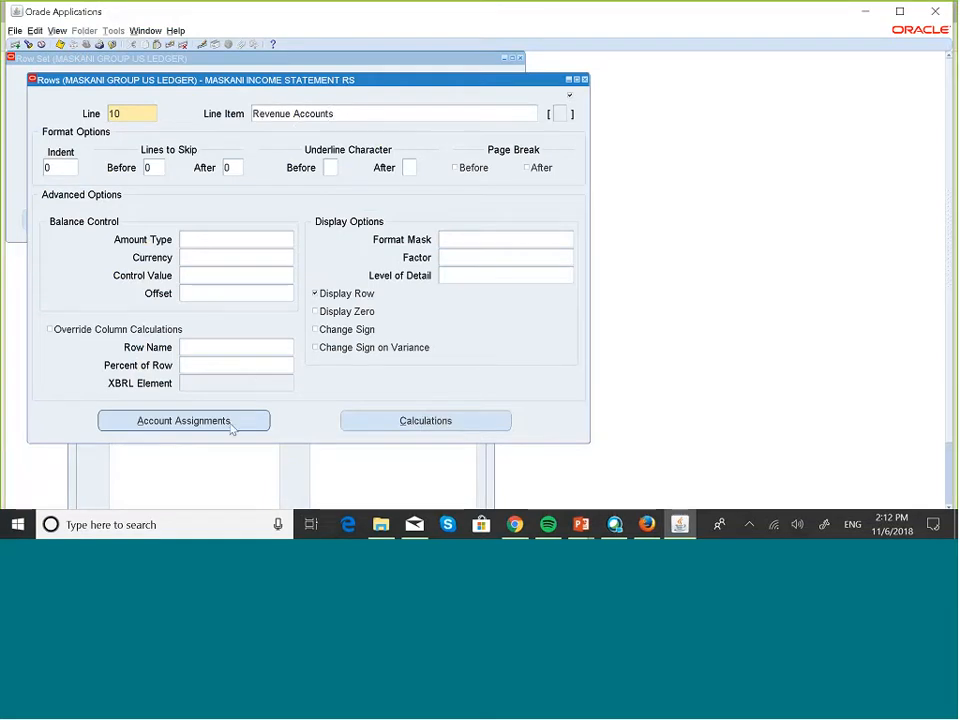
- Start an account assignment for the Revenue Accounts row and choose the ledger MASKANI GRO2831(USD)
left_click(183, 421)
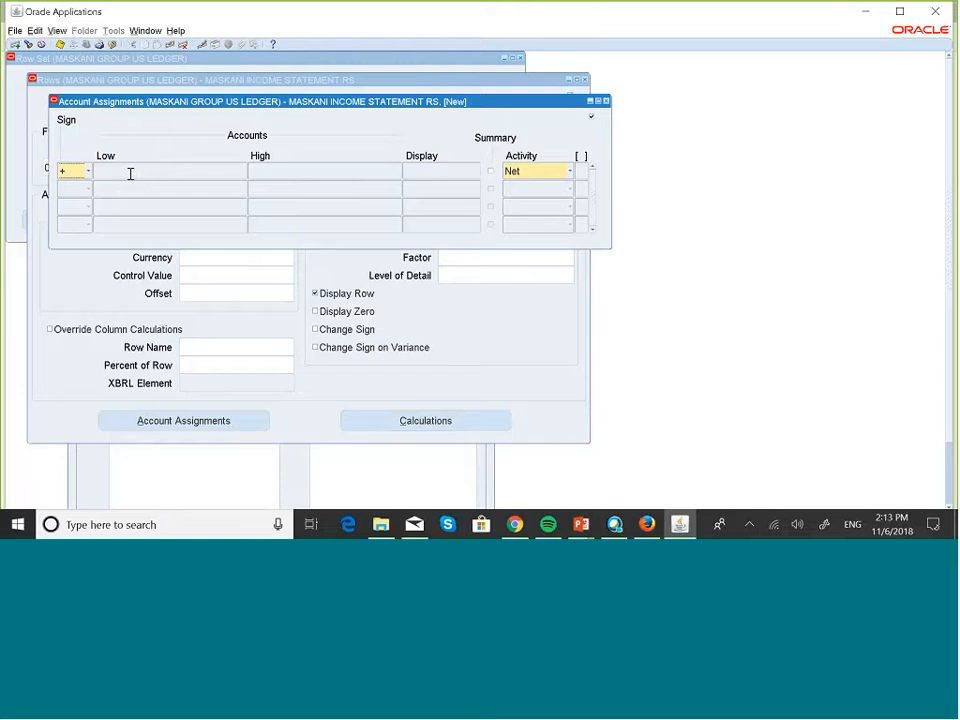
left_click(170, 172)
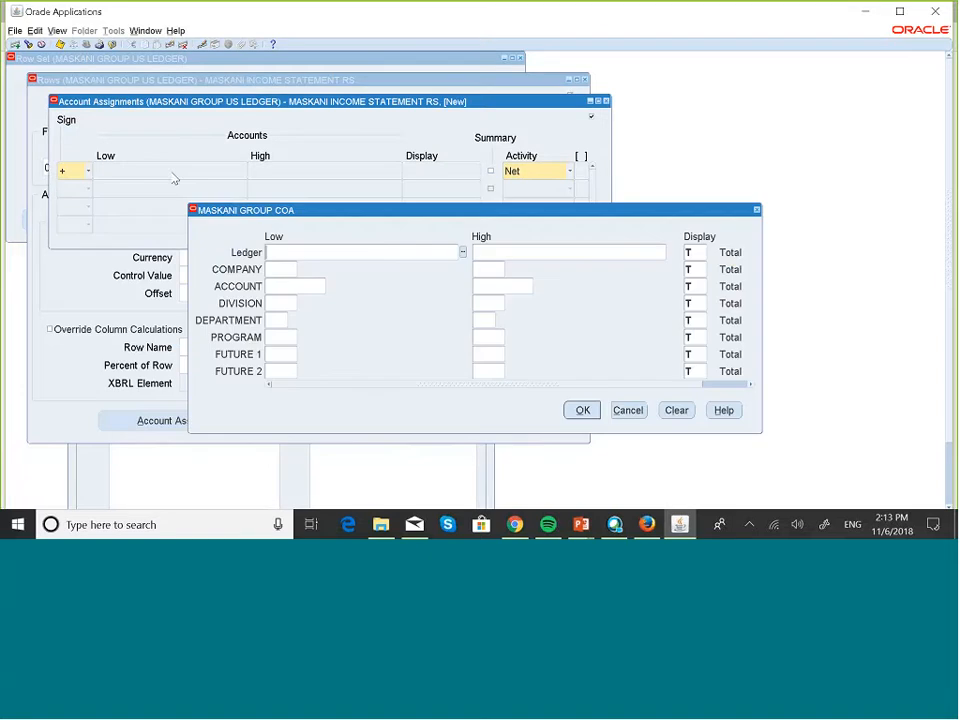
left_click(462, 252)
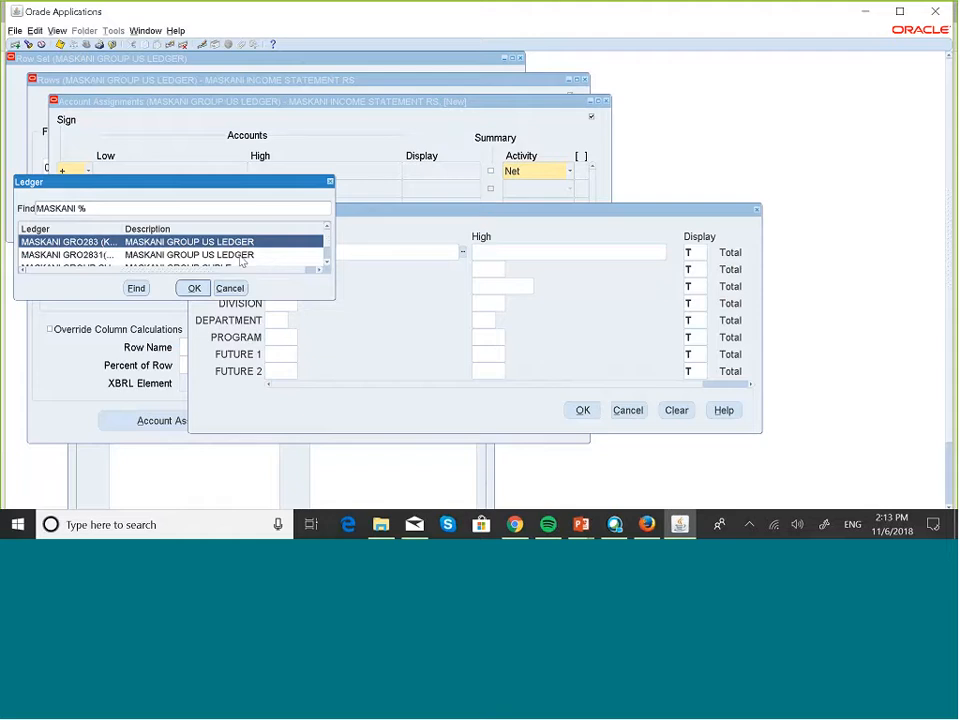
left_click(326, 264)
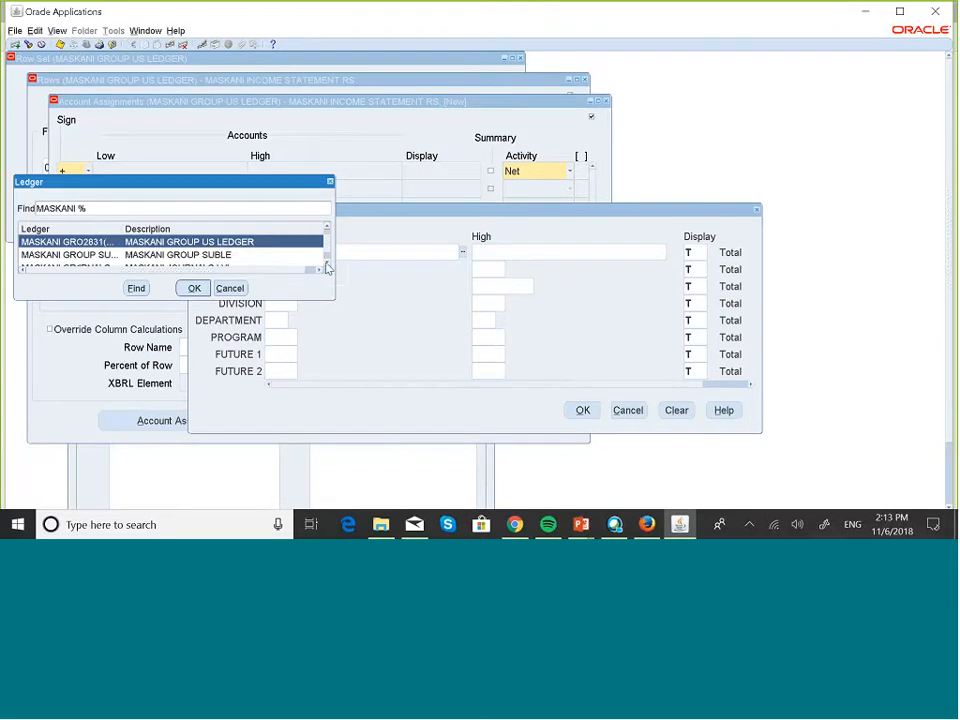
left_click(326, 264)
left_click(326, 264)
left_click(326, 266)
left_click(248, 258)
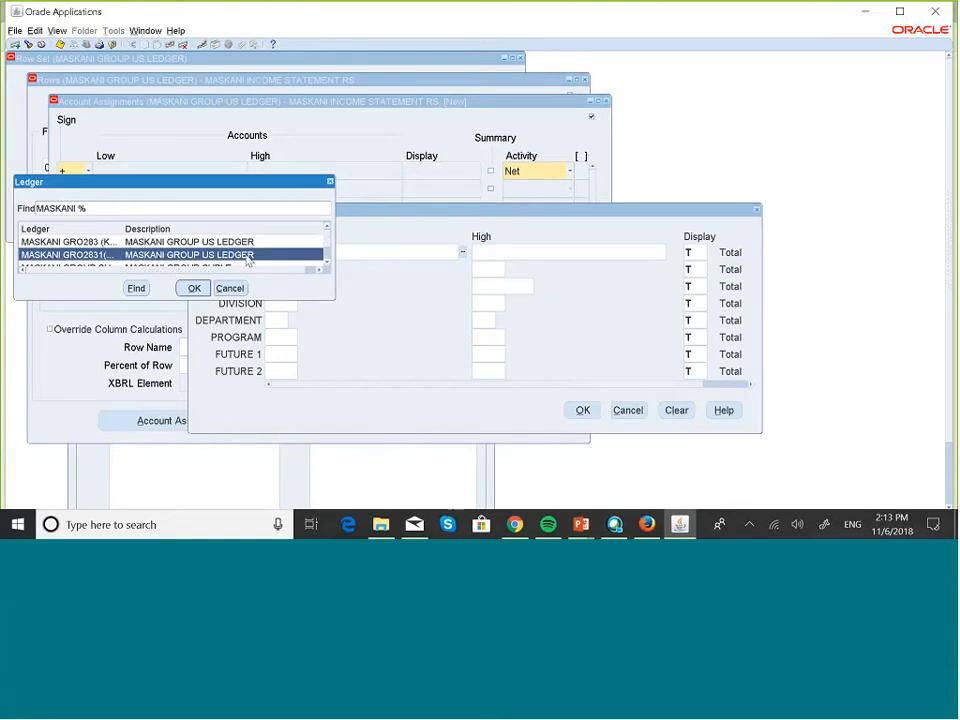
left_click(194, 288)
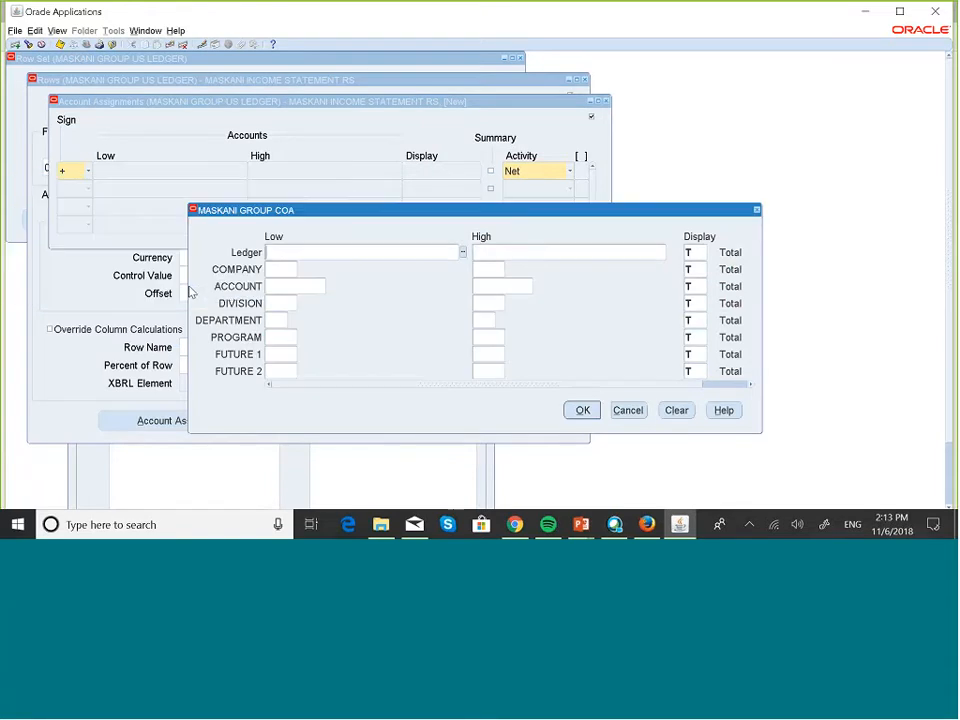
- Set the assignment's company range from 001 (Maskani Developers) to 090 (Elimination Company)
left_click(277, 270)
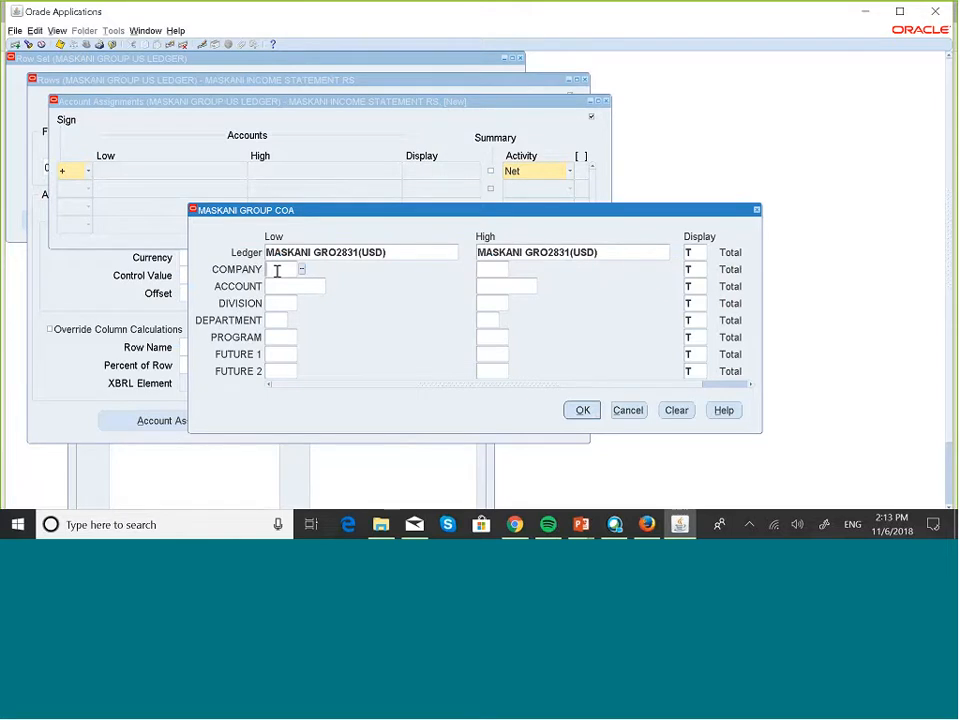
left_click(301, 270)
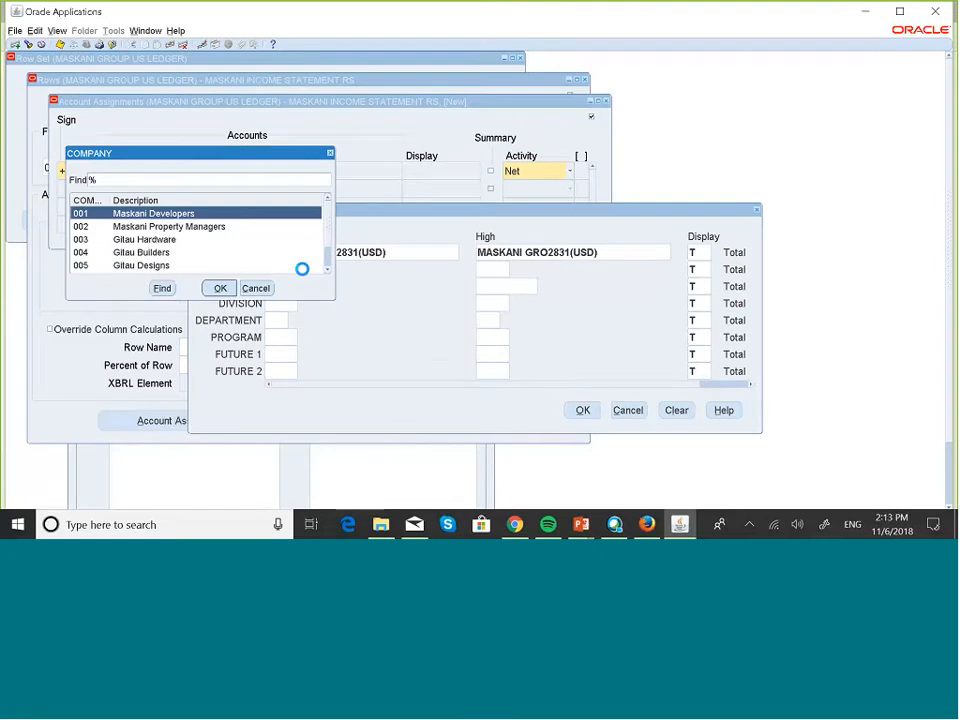
left_click(220, 289)
left_click(510, 271)
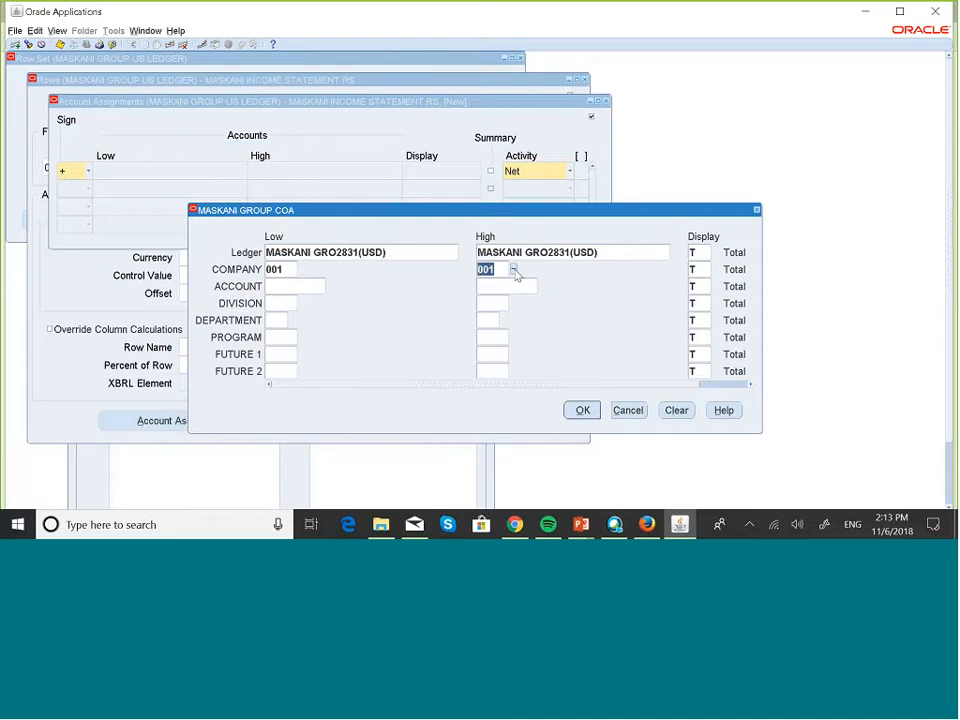
left_click(514, 270)
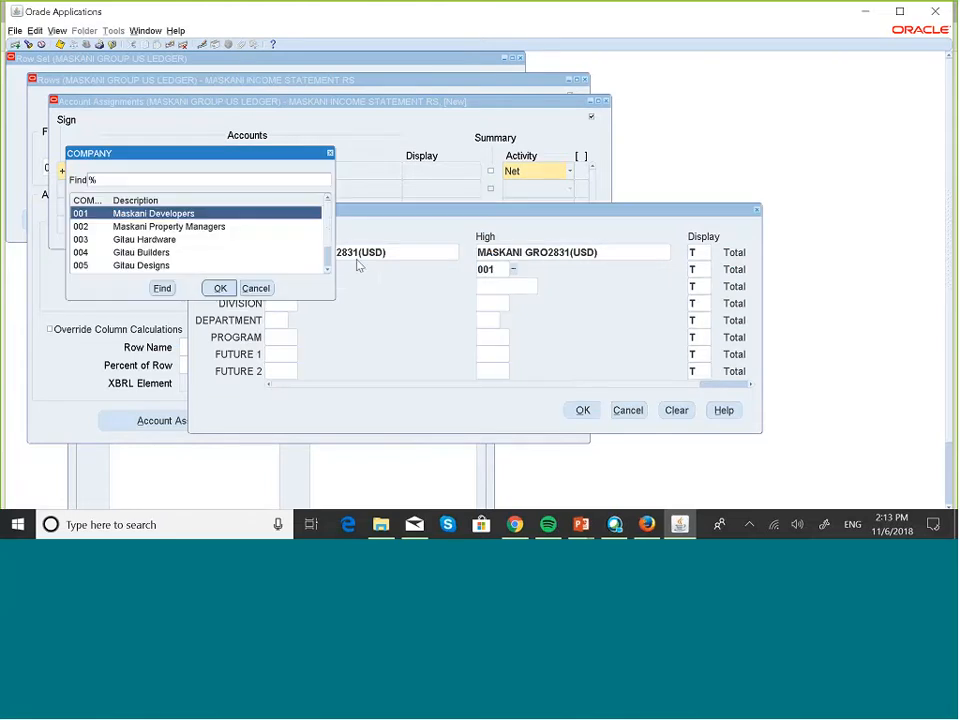
double_click(327, 269)
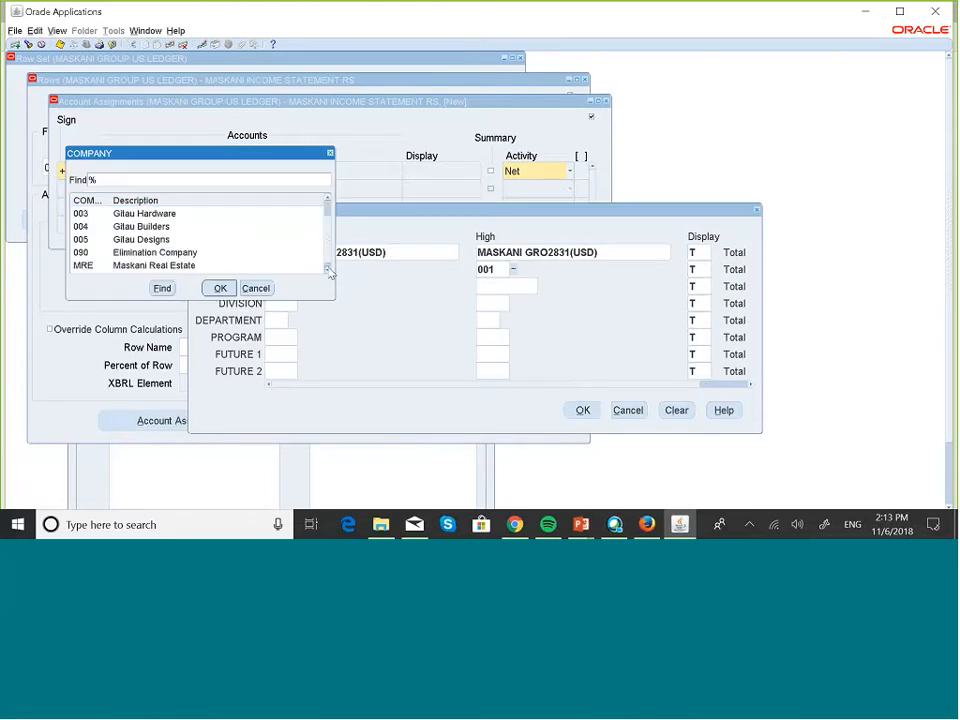
left_click(190, 253)
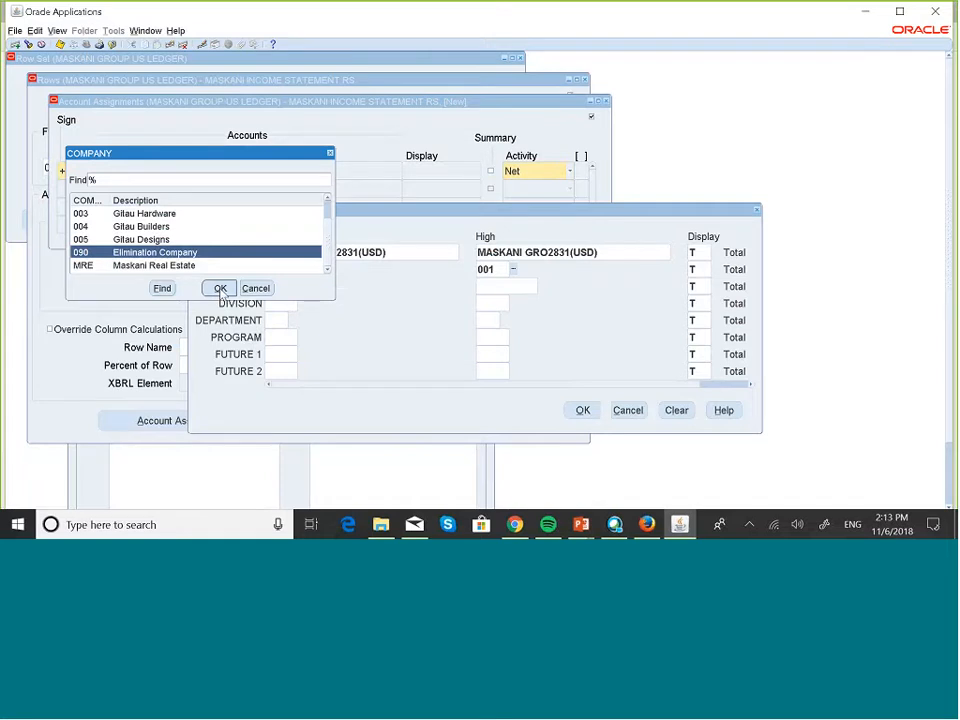
left_click(220, 288)
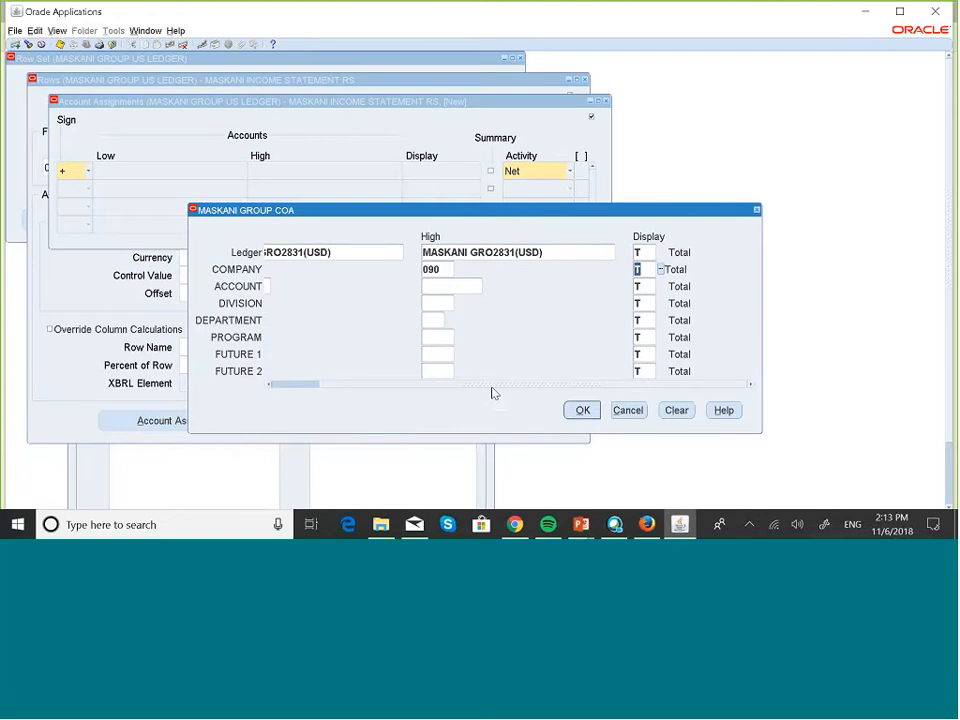
left_click_drag(491, 385, 383, 385)
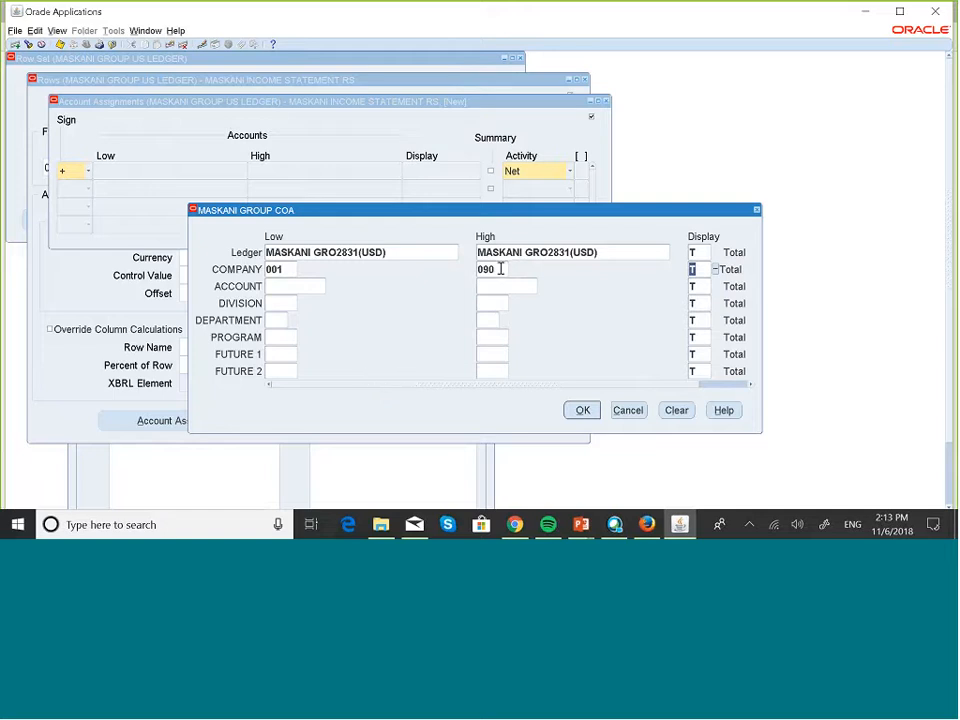
- Set the low end of the assignment's account range to 004000 (Sales & Revenue)
left_click(289, 286)
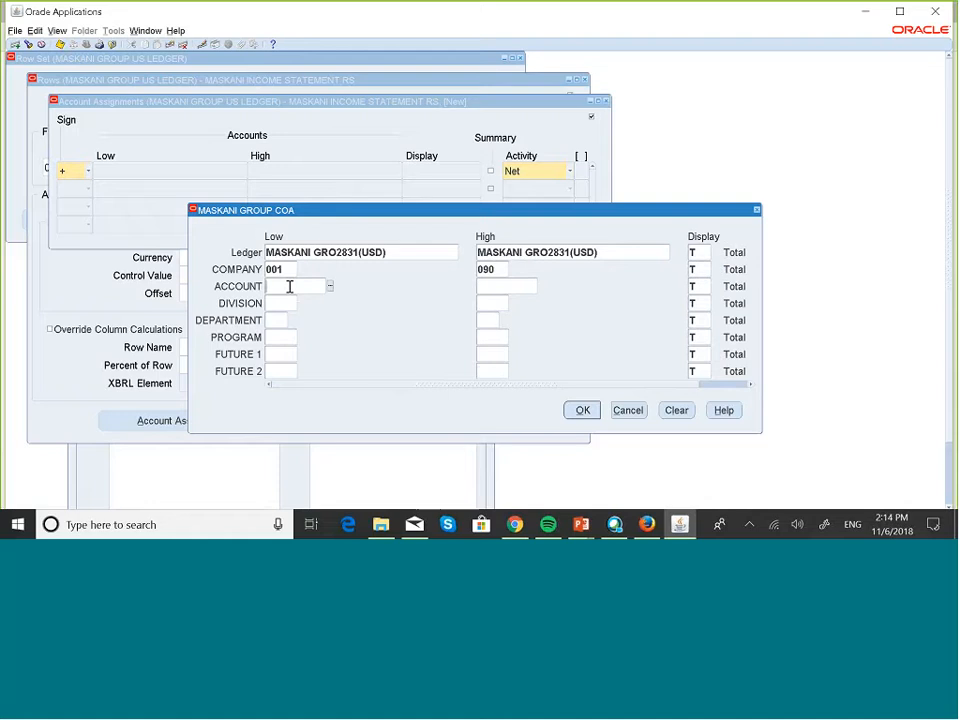
left_click(330, 286)
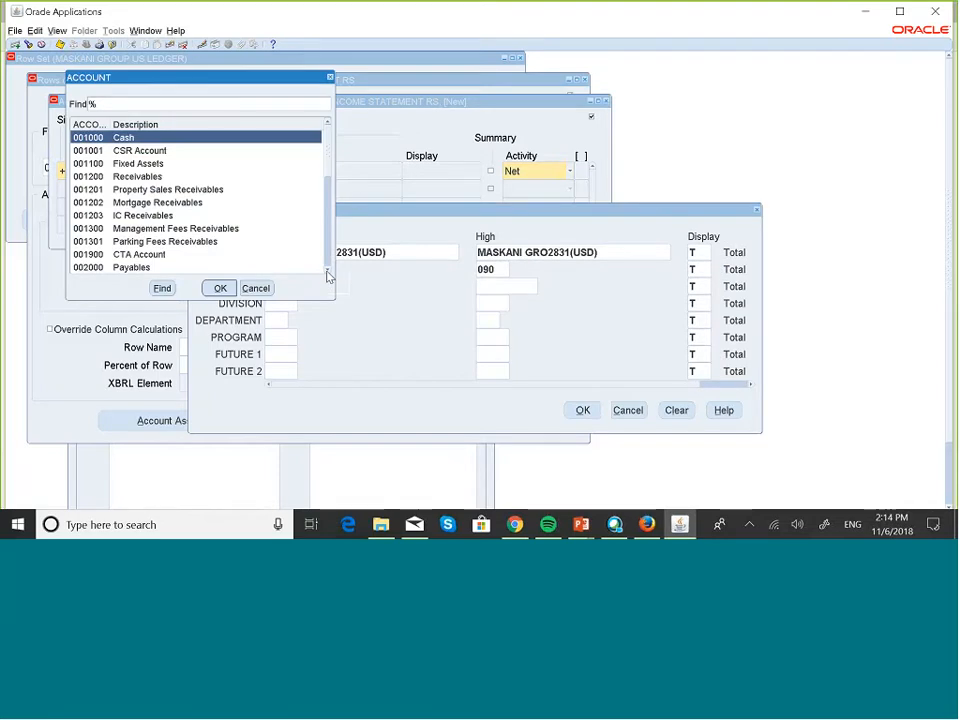
left_click(328, 274)
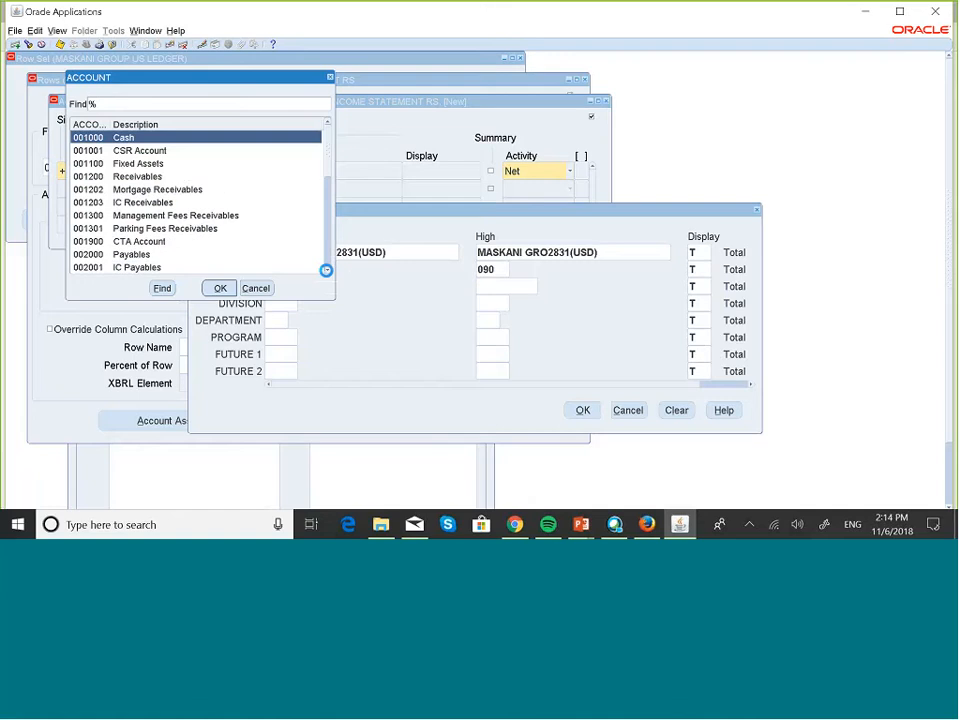
left_click(328, 274)
left_click(328, 274)
left_click(328, 274)
left_click(328, 274)
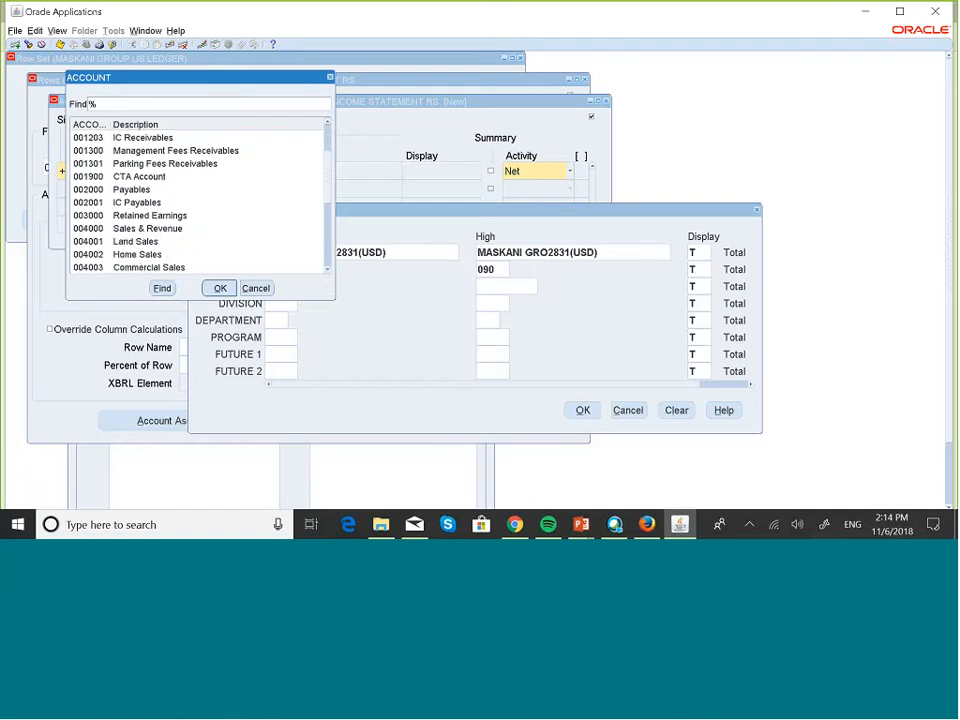
left_click(160, 230)
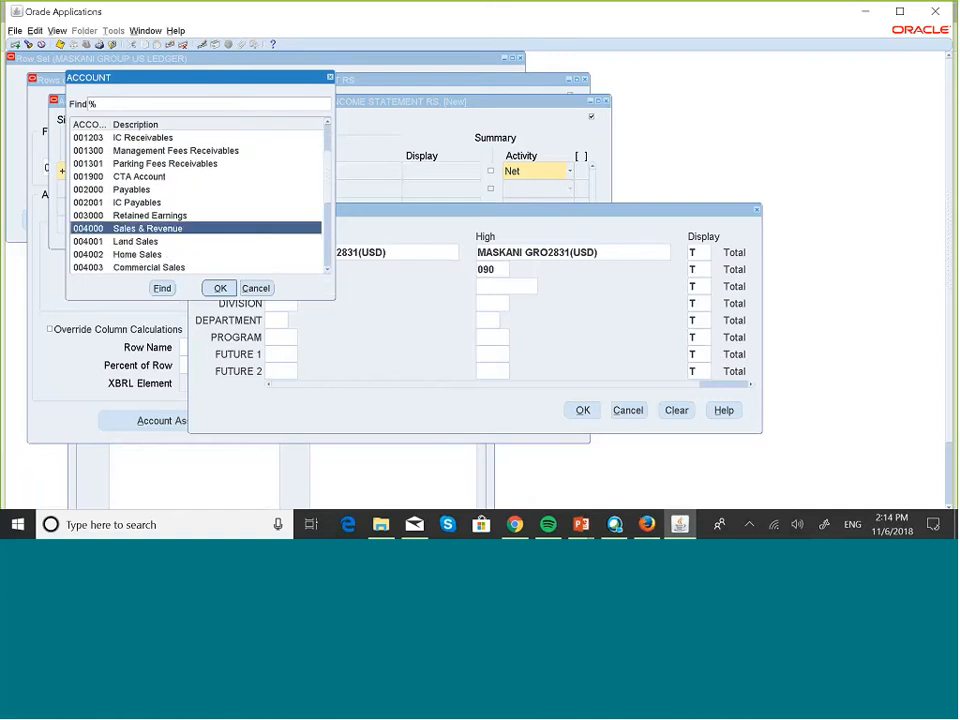
left_click(218, 288)
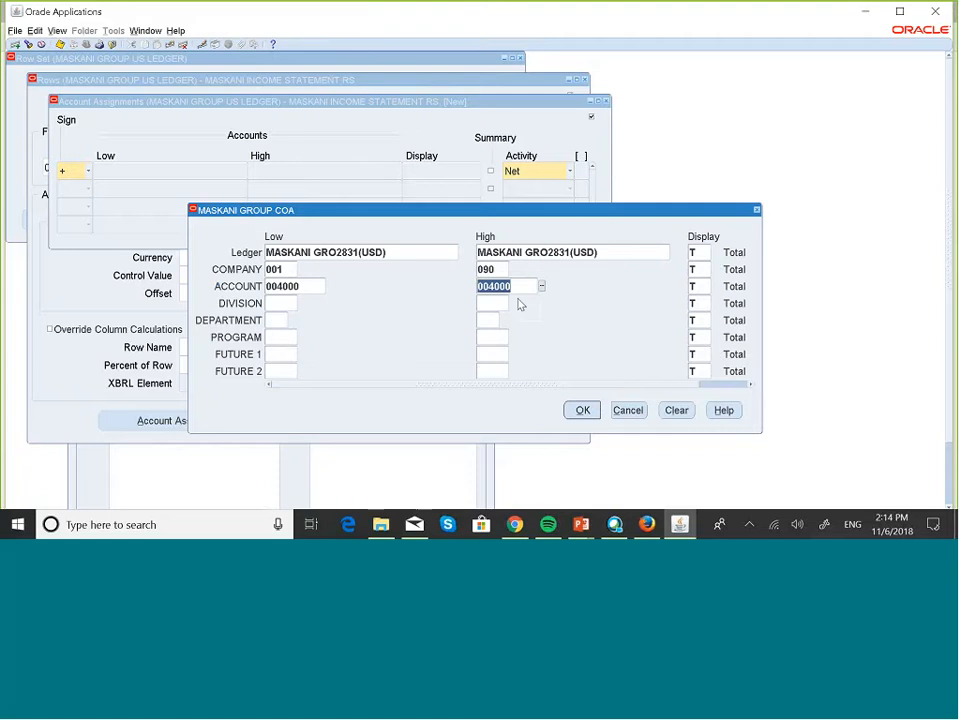
left_click(540, 286)
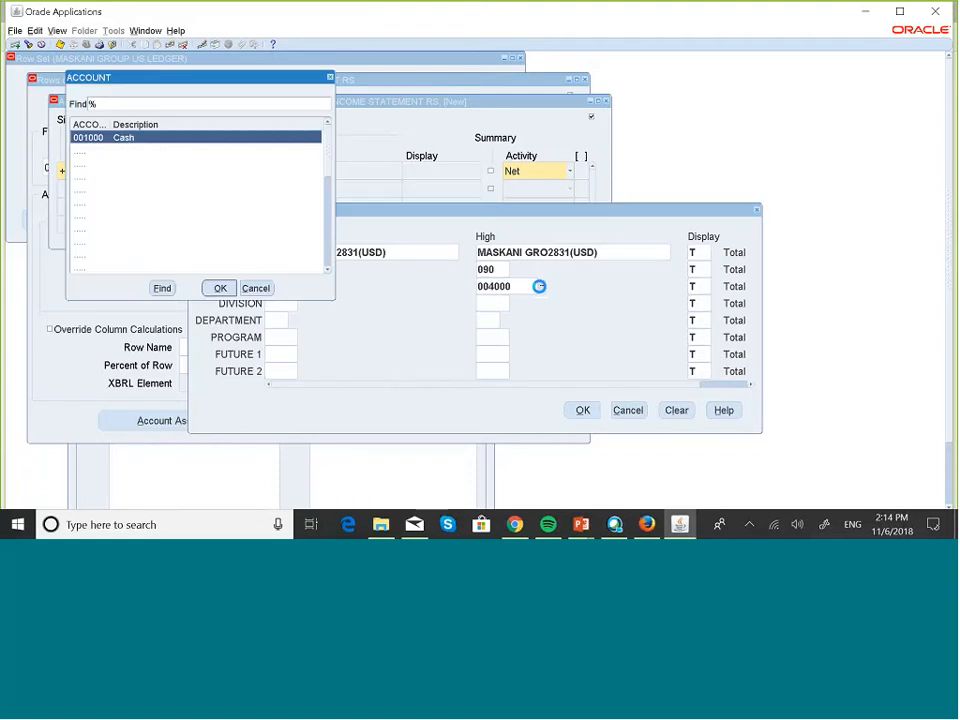
left_click(328, 272)
left_click(328, 272)
left_click(328, 272)
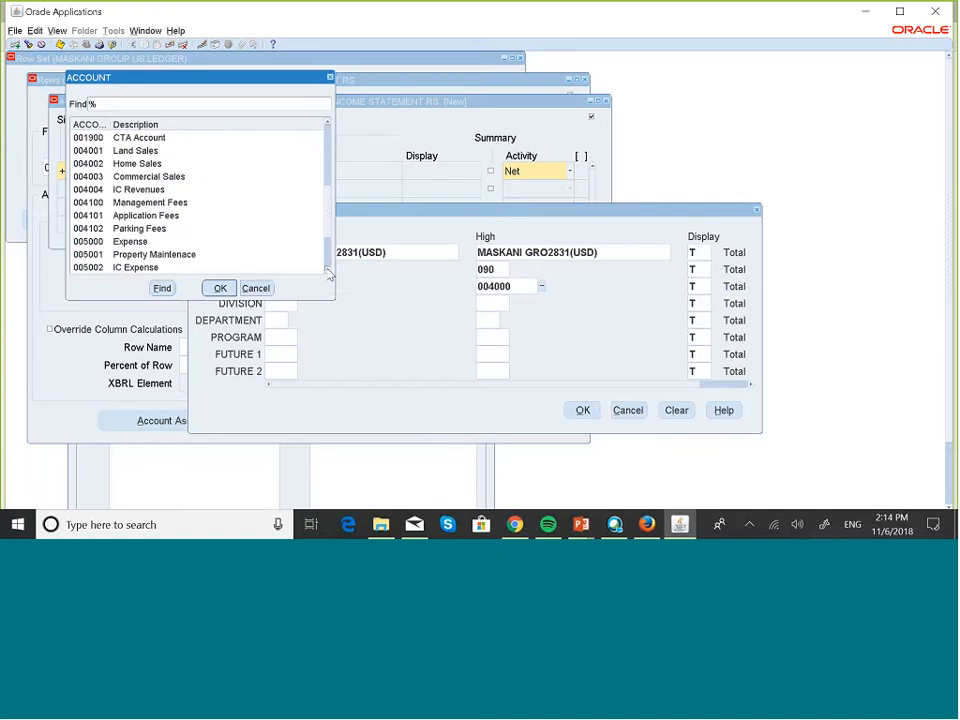
left_click(328, 272)
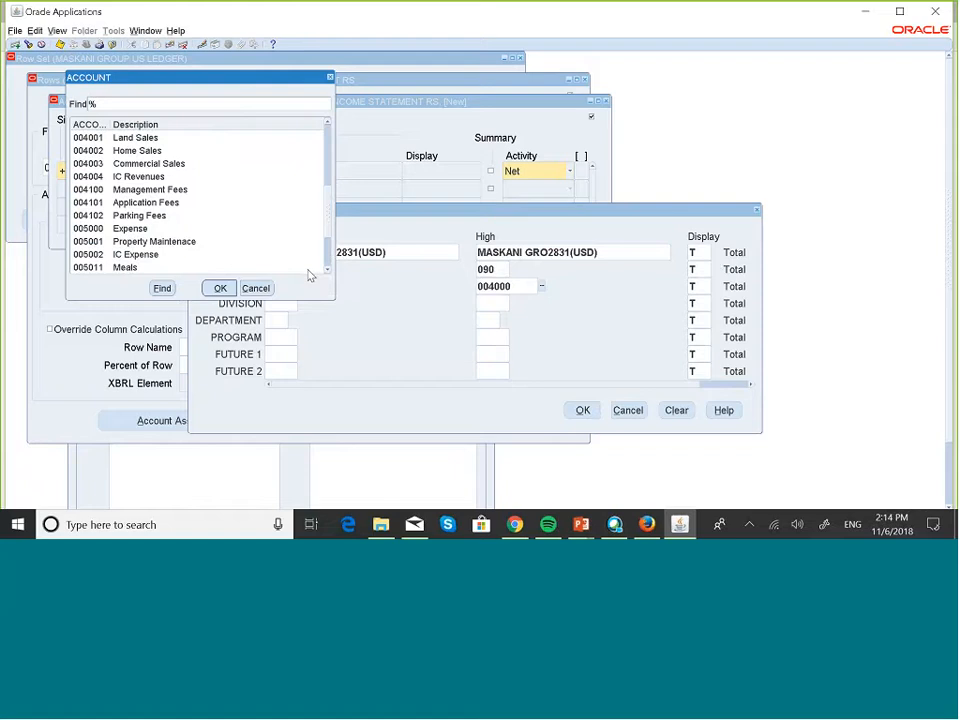
left_click(254, 288)
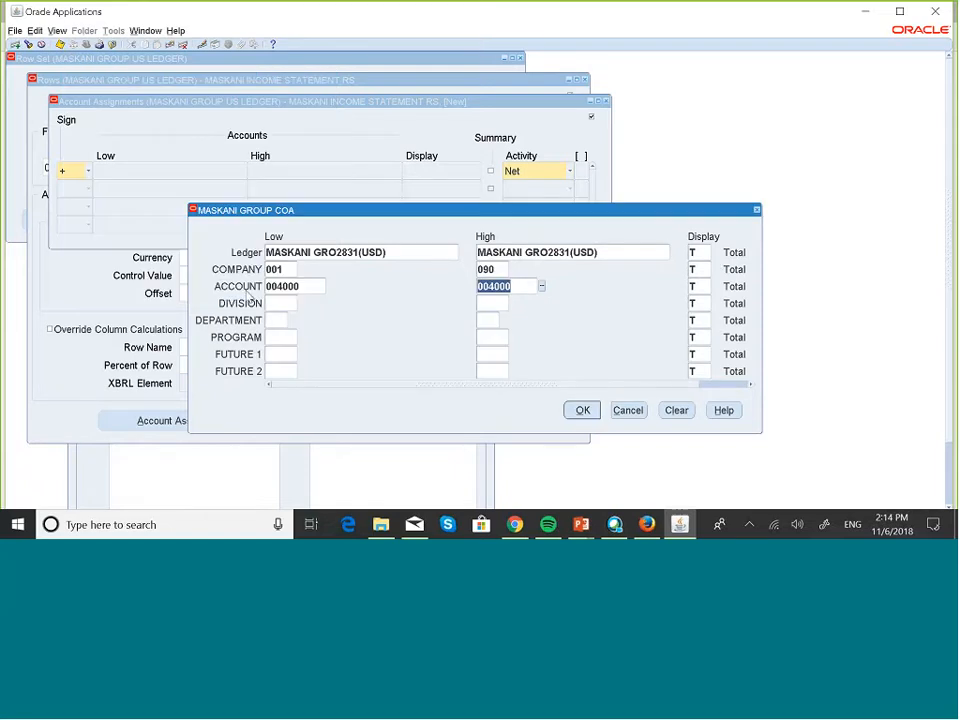
- Set the high end of the account range to 004999 and the account segment's display to B (Both)
left_click(517, 289)
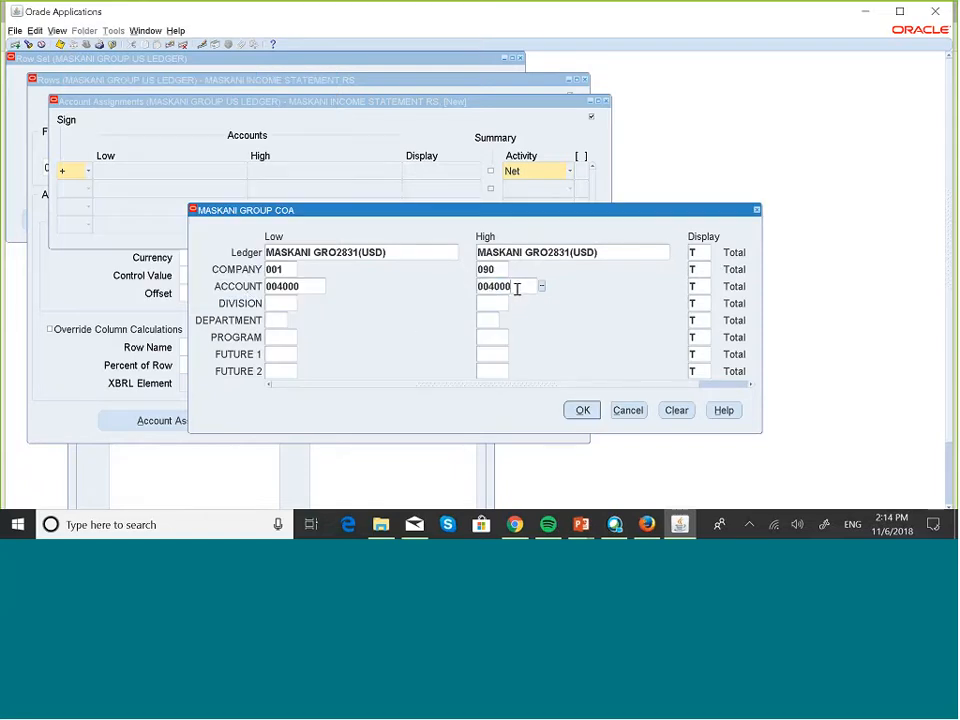
key("BackSpace")
key("BackSpace")
key("BackSpace")
key("BackSpace")
type("4999")
key("Tab")
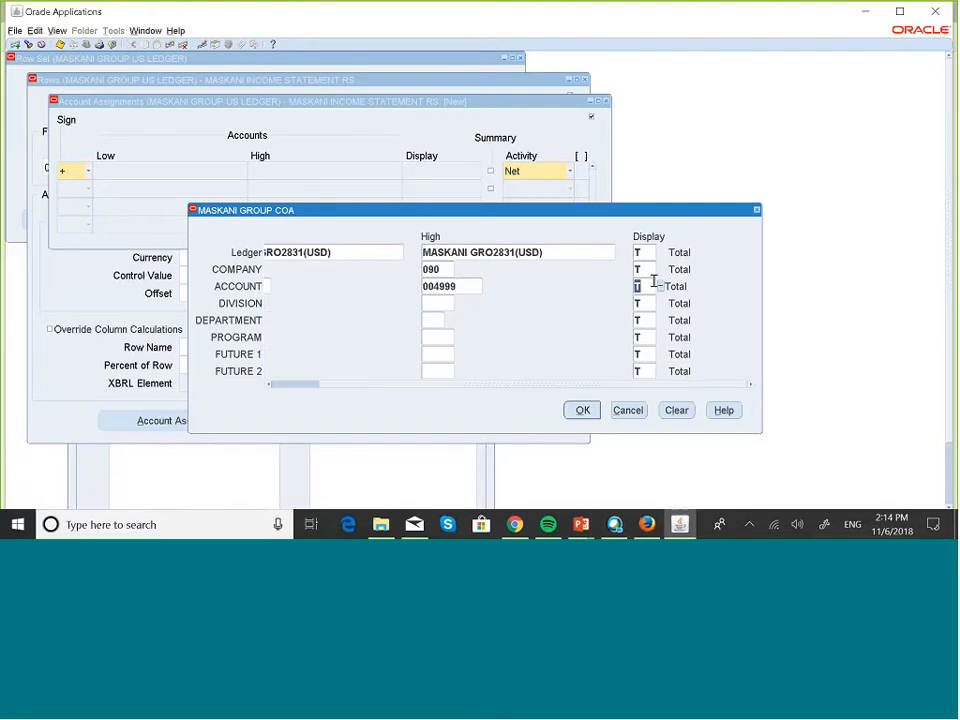
left_click(660, 287)
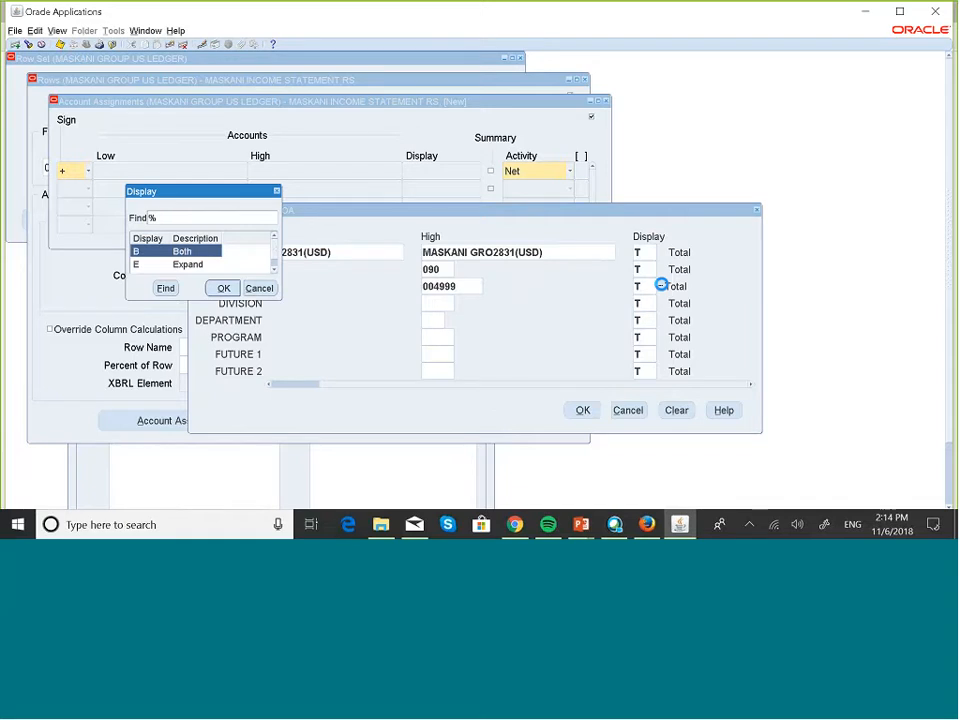
left_click(224, 288)
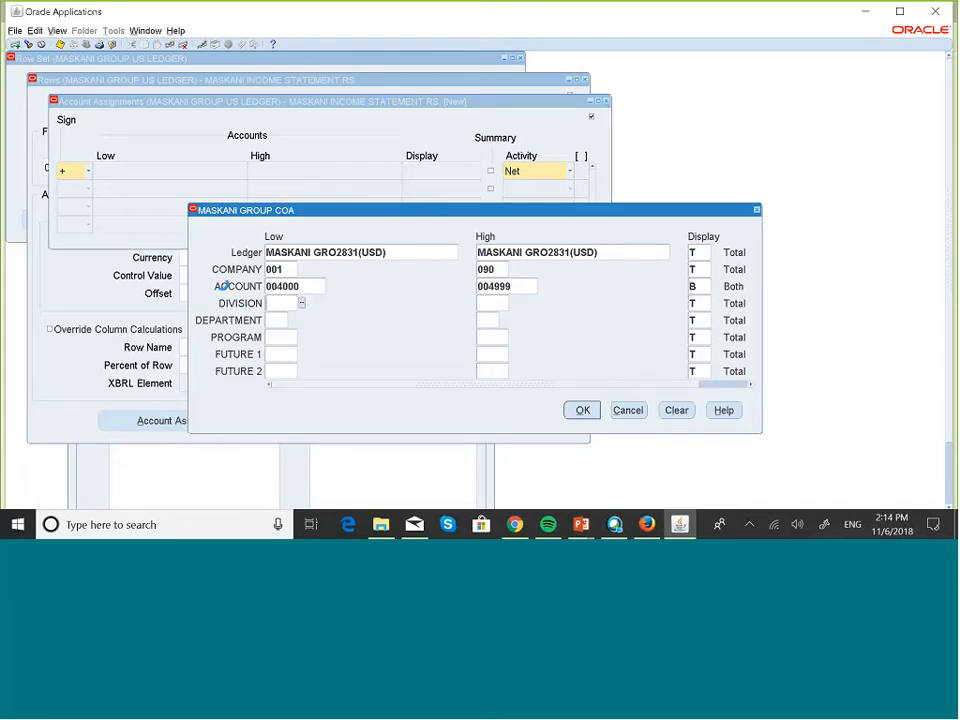
- Set the assignment's division range from 000 to 103 (Apartments)
left_click(301, 303)
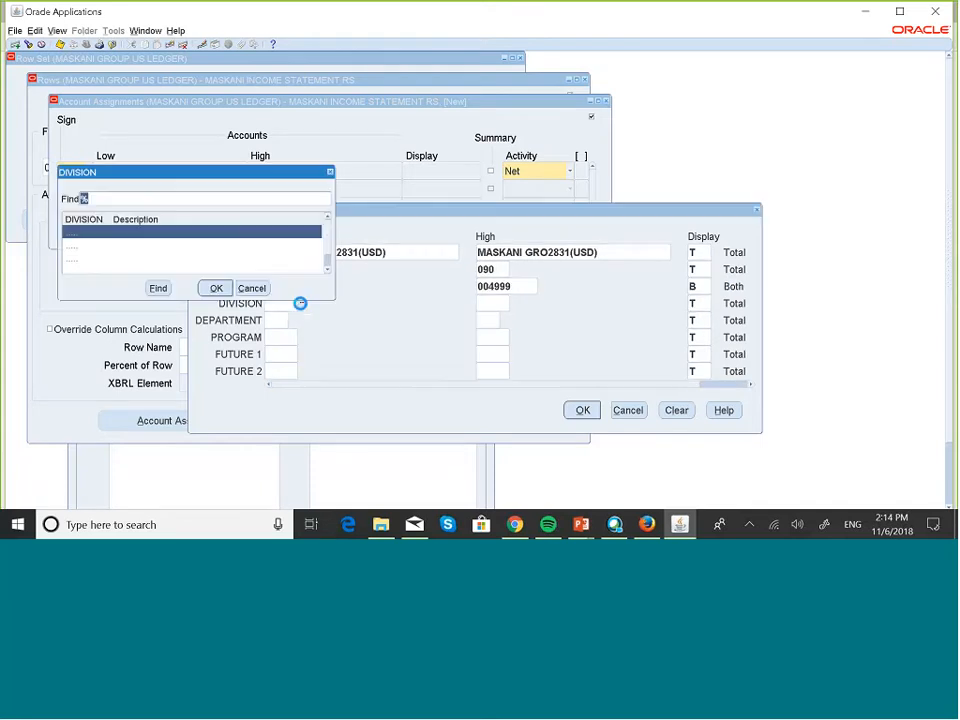
left_click(217, 288)
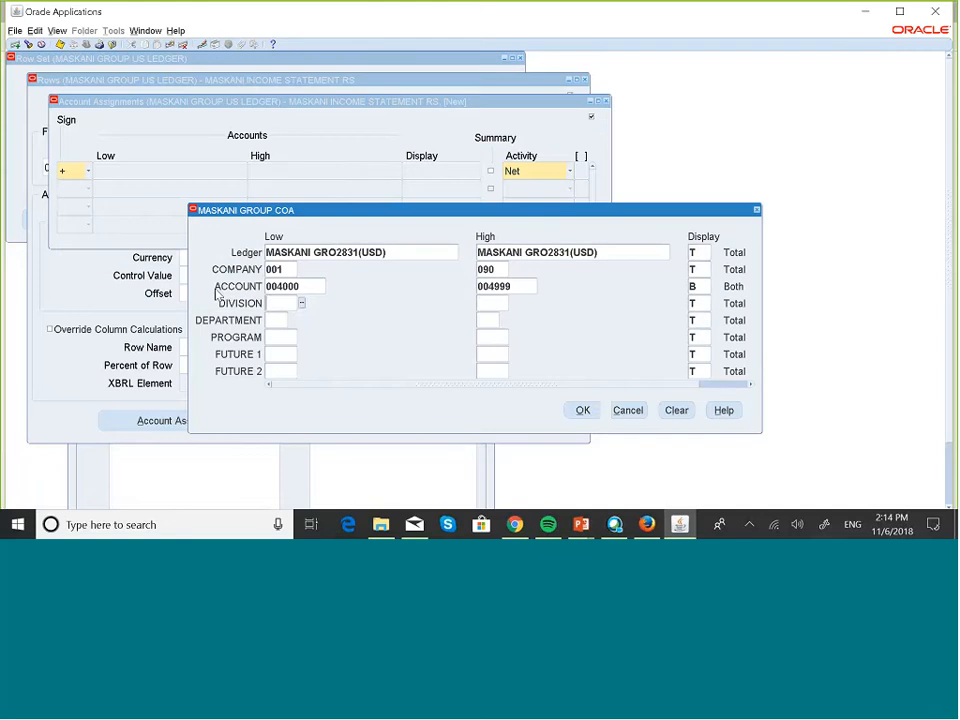
key("Tab")
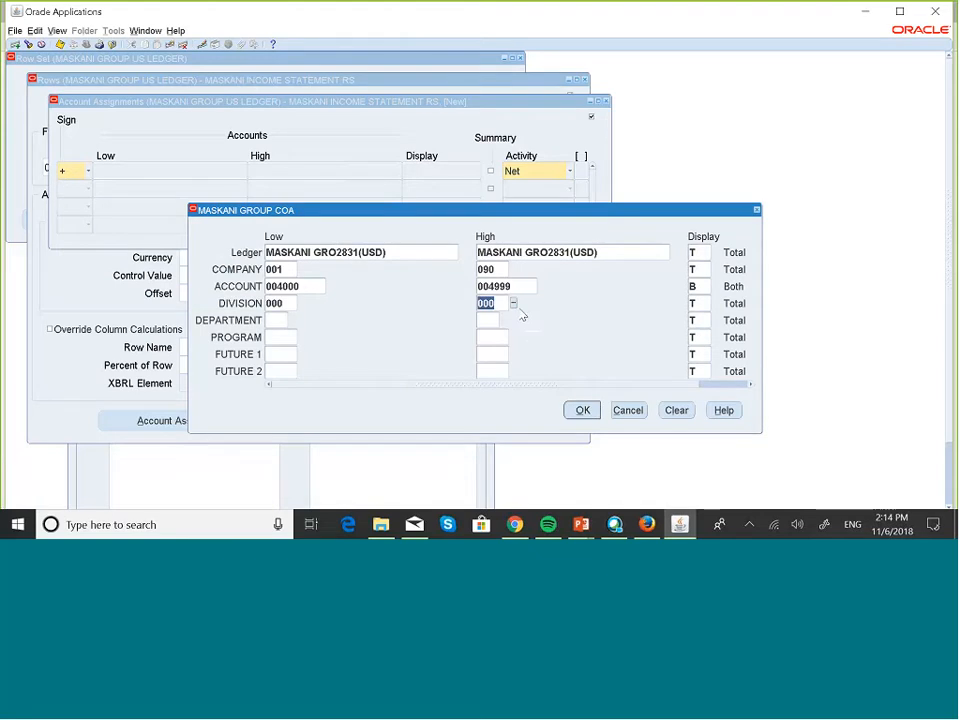
left_click(513, 303)
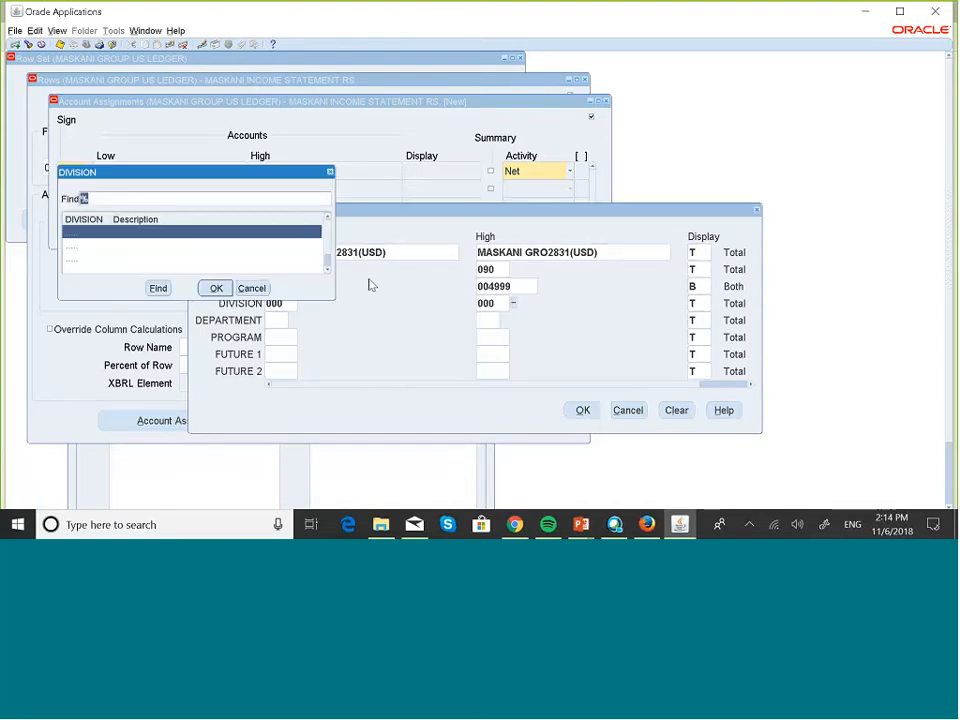
left_click(327, 270)
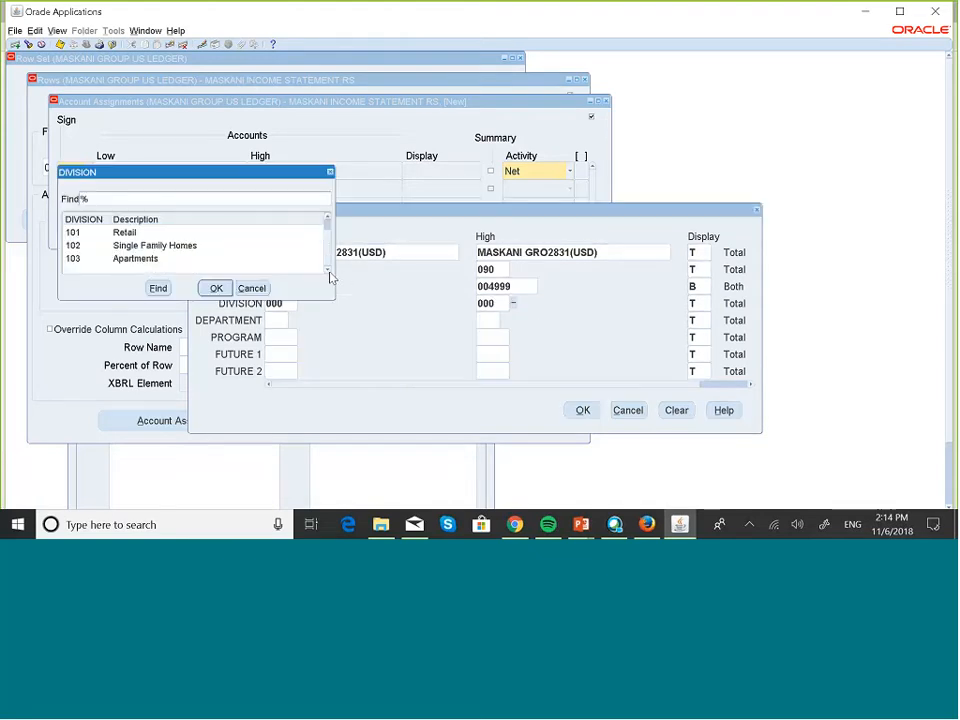
left_click(135, 258)
left_click(216, 288)
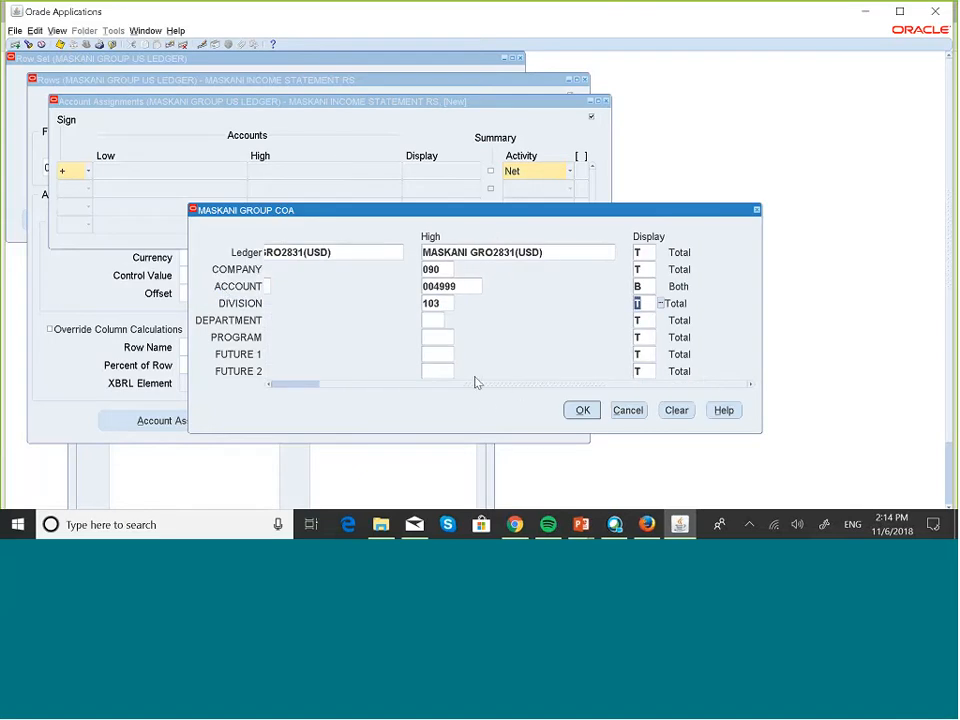
- Set the assignment's department range from 00 (Default) to 40 (Finance)
left_click_drag(473, 386, 327, 377)
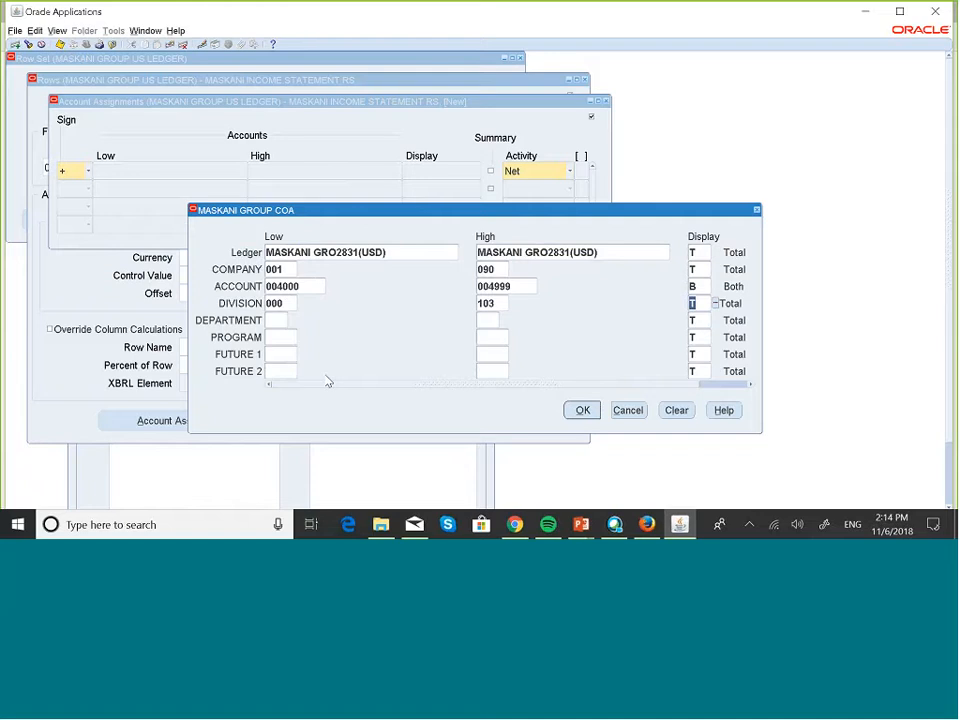
left_click(282, 320)
left_click(291, 320)
left_click(208, 285)
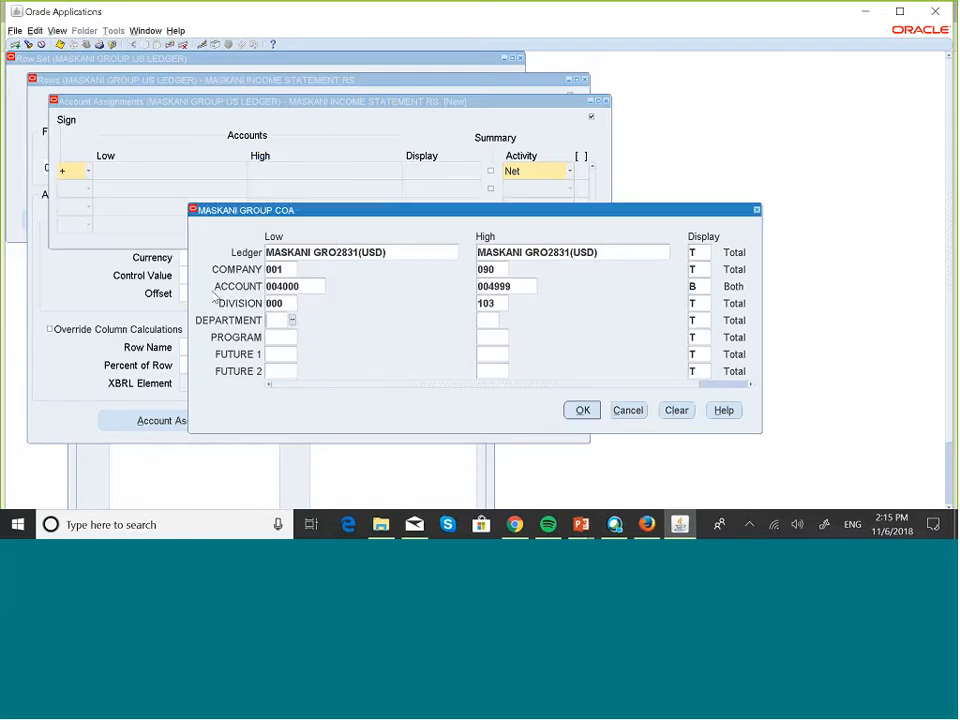
key("Tab")
left_click(502, 321)
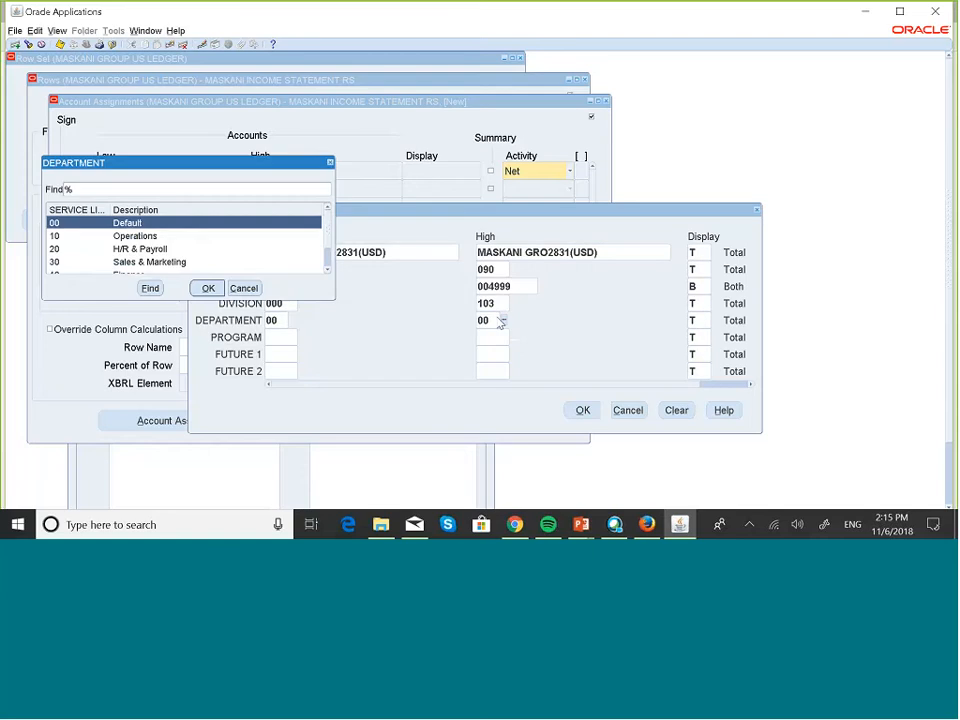
left_click(327, 270)
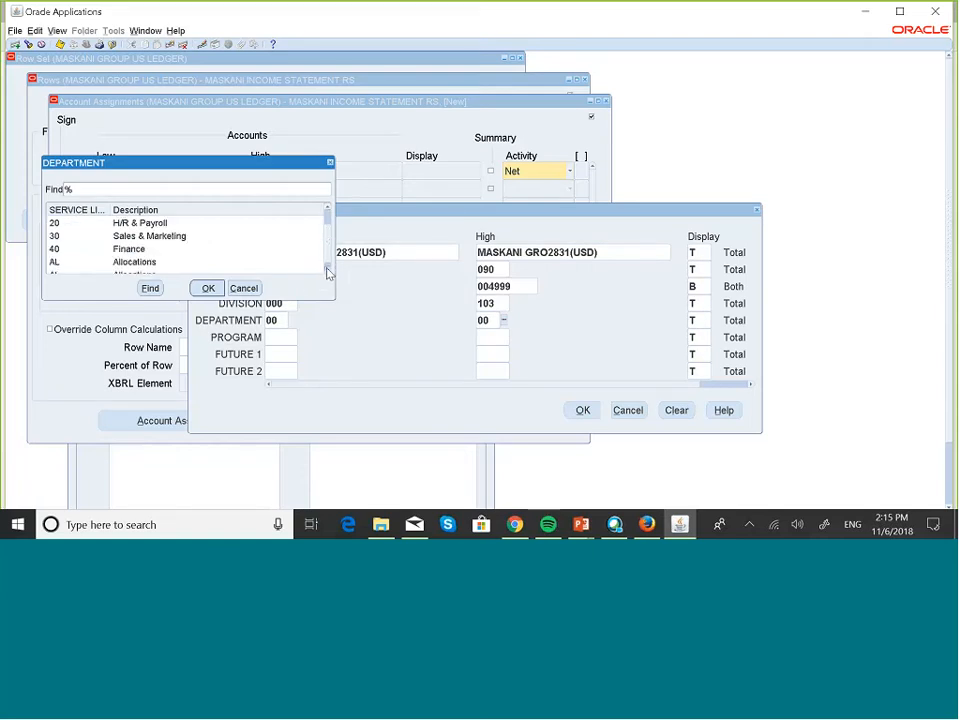
left_click(208, 287)
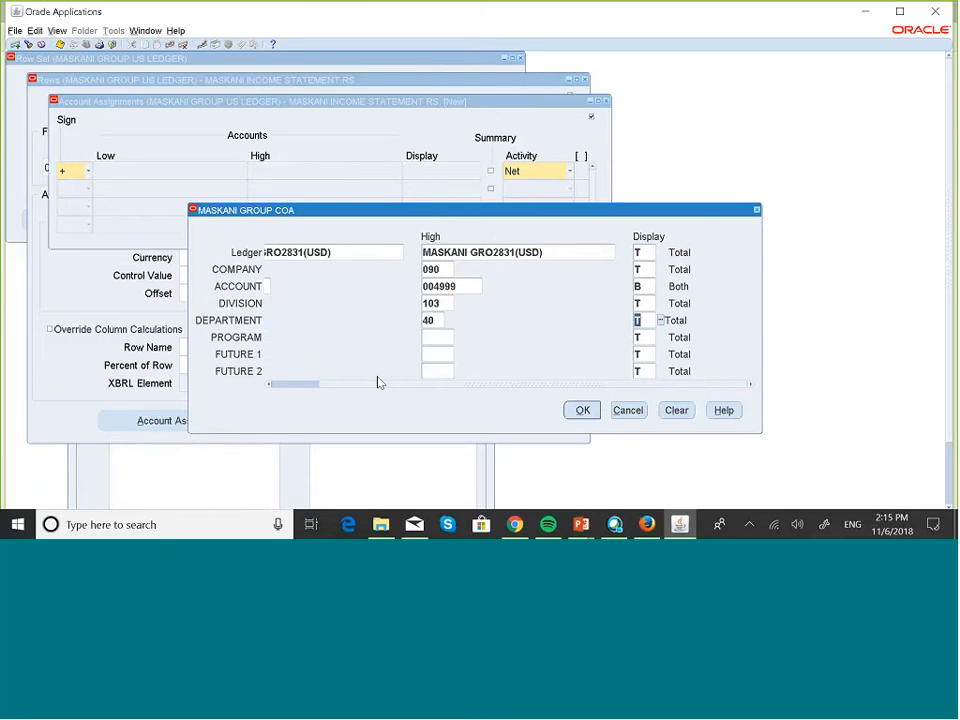
- Set the Program, Future 1 and Future 2 ranges to 000 through 000, and accept and close the Revenue Accounts assignment
left_click_drag(377, 383, 275, 387)
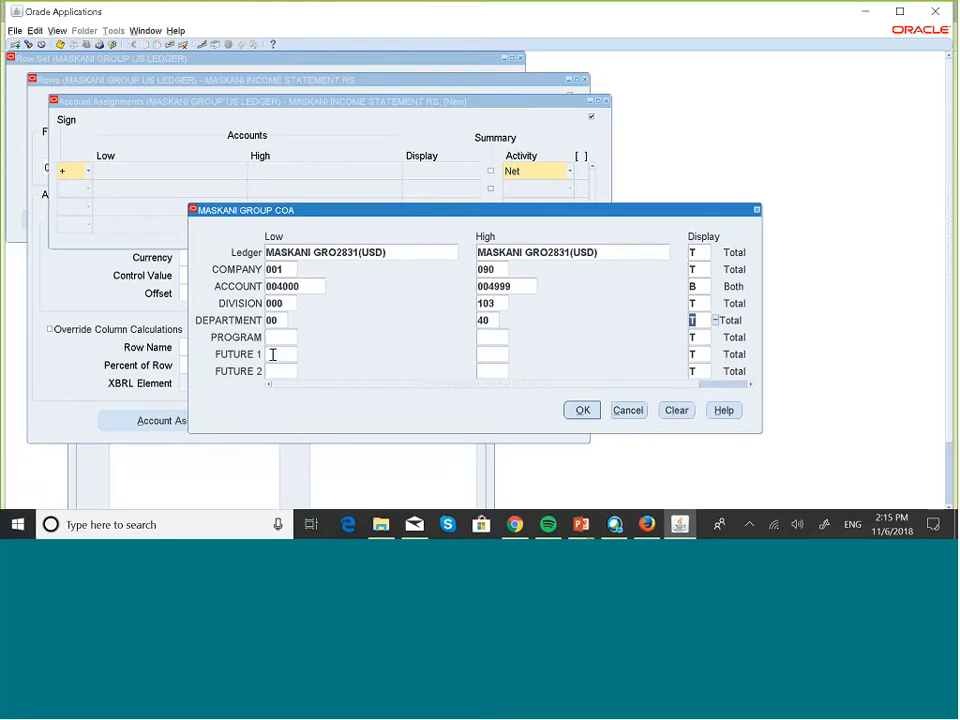
left_click(286, 340)
type("000")
key("Tab")
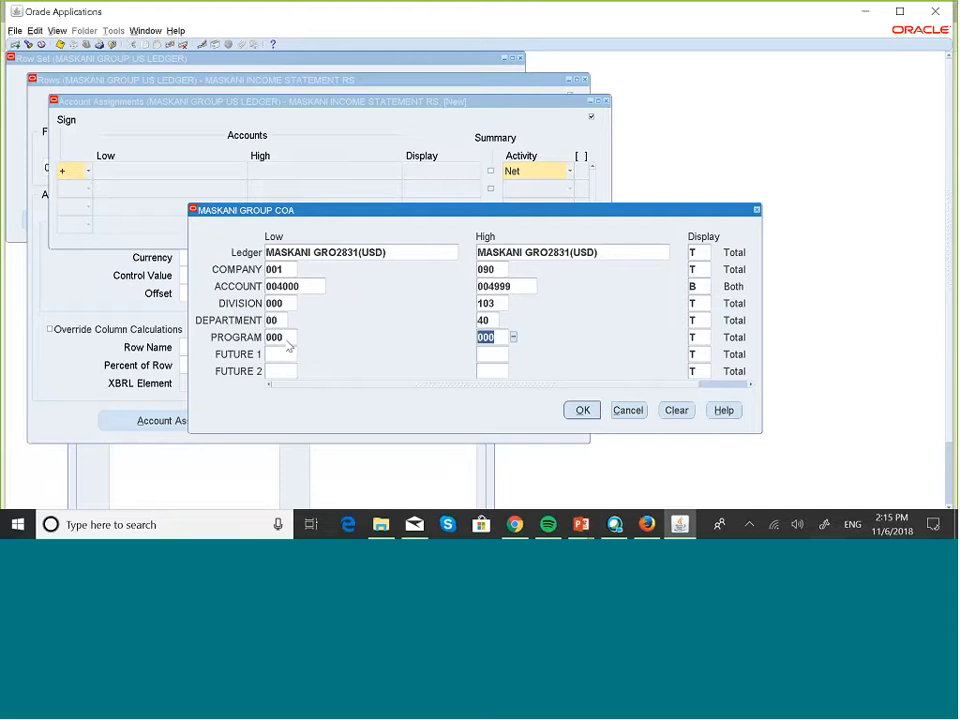
left_click(281, 356)
type("00")
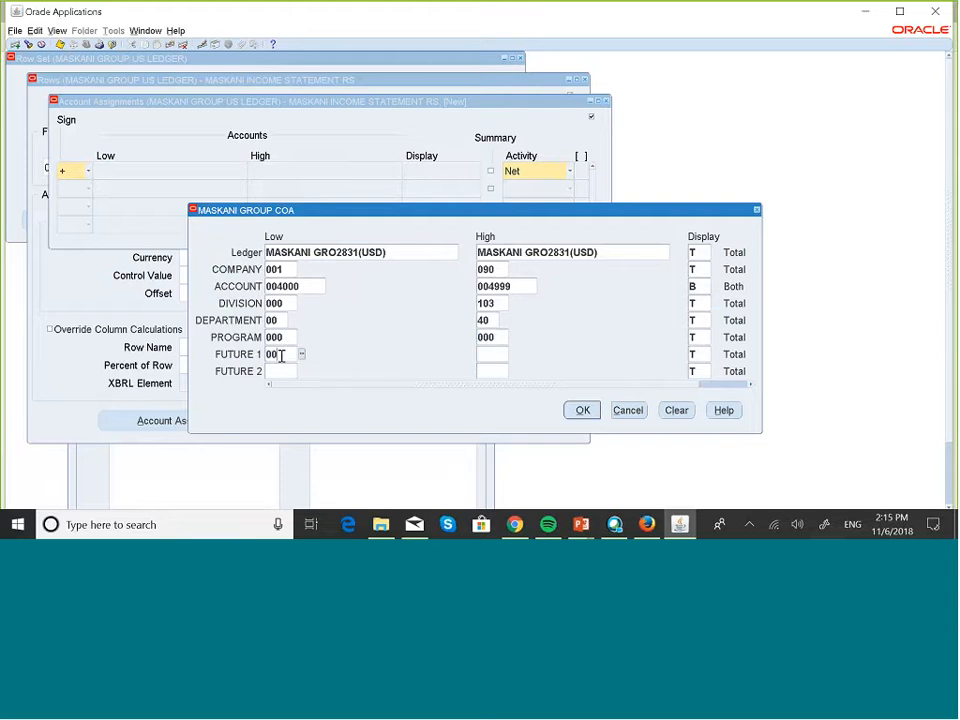
type("0")
key("Tab")
left_click(279, 374)
type("000")
key("Tab")
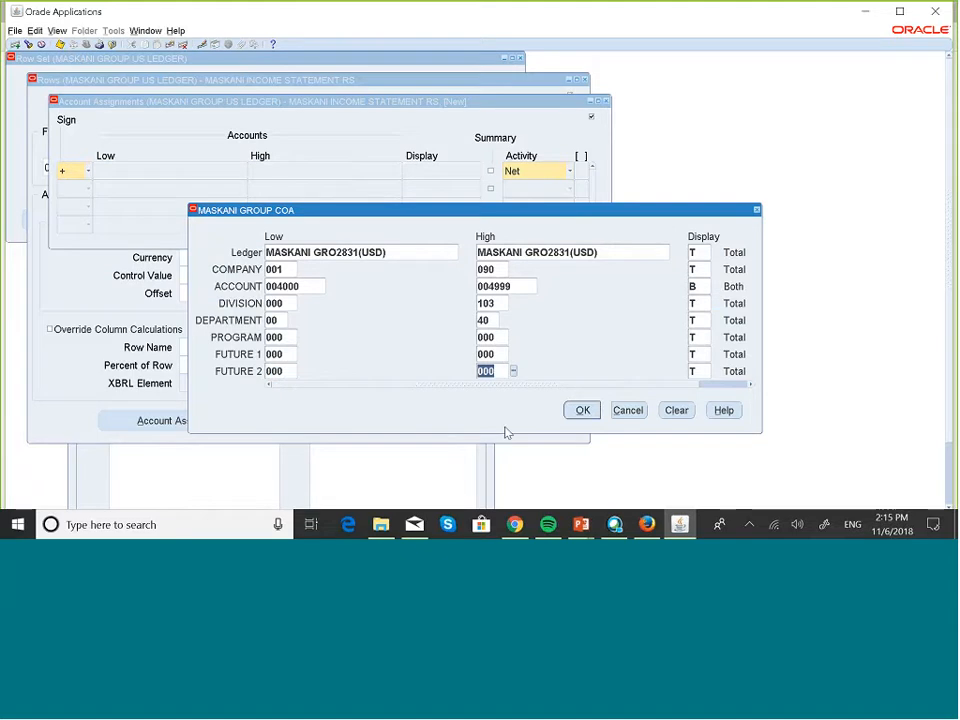
left_click(583, 410)
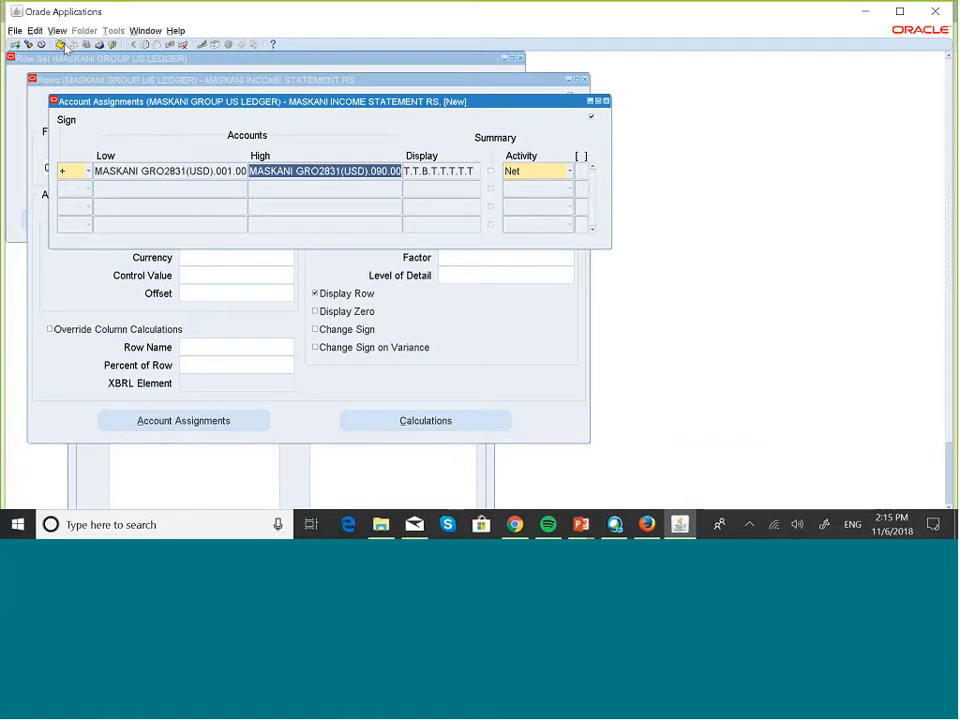
left_click(605, 100)
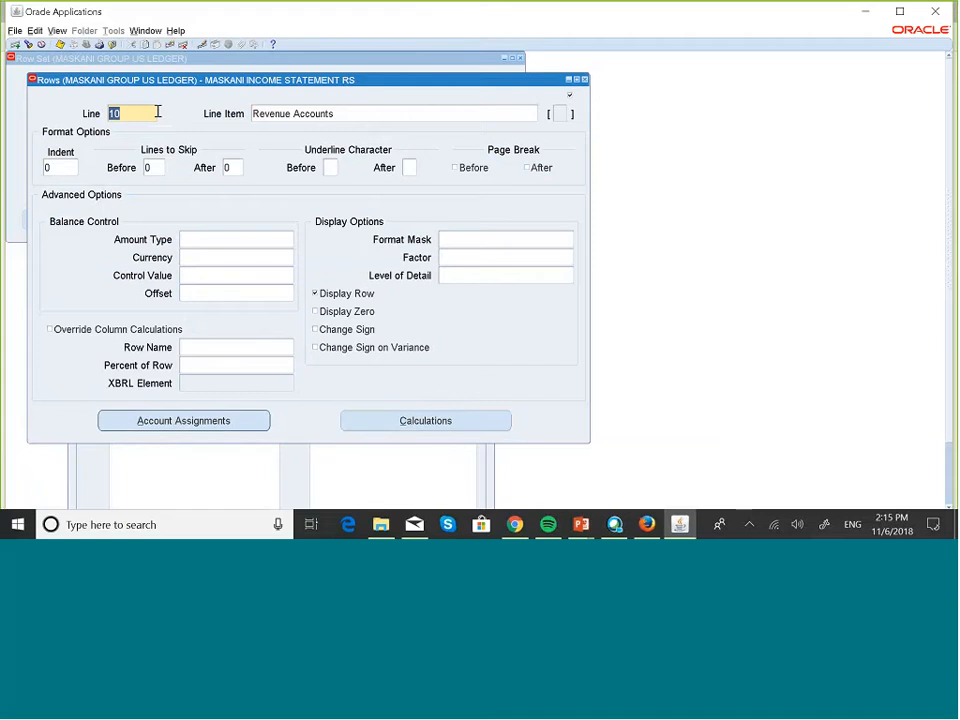
- Add a new row with line 20 and the line item Expense Accounts, and open its account assignments
key("ctrl+Down")
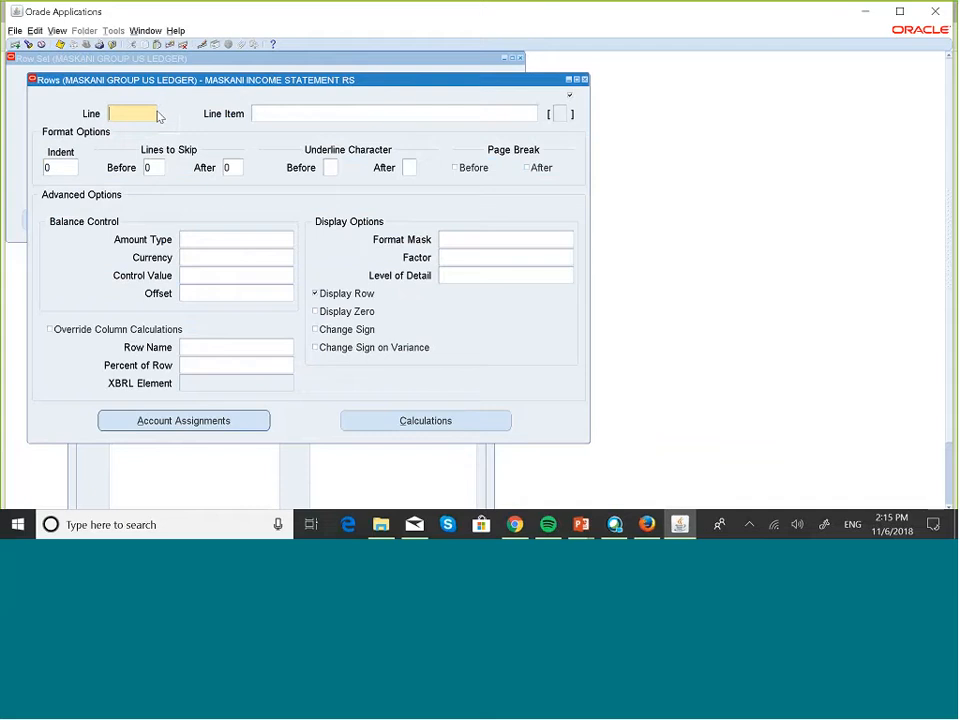
type("20")
key("Caps_Lock")
left_click(256, 114)
type("Expe")
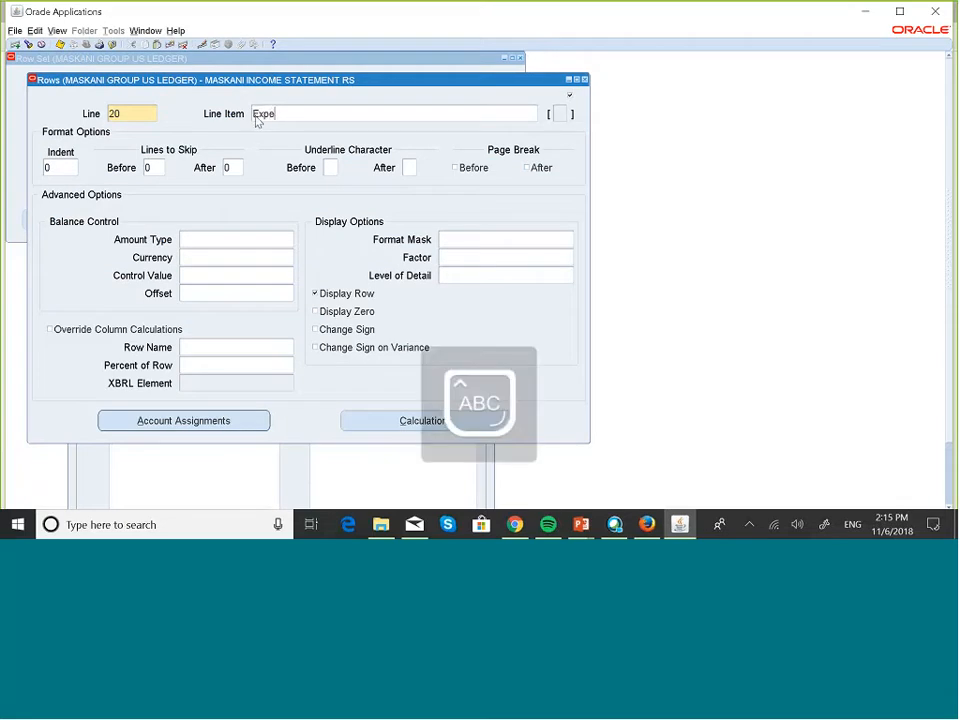
key("Caps_Lock")
type("nse")
key("Caps_Lock")
type("A")
key("Caps_Lock")
type("ccounts")
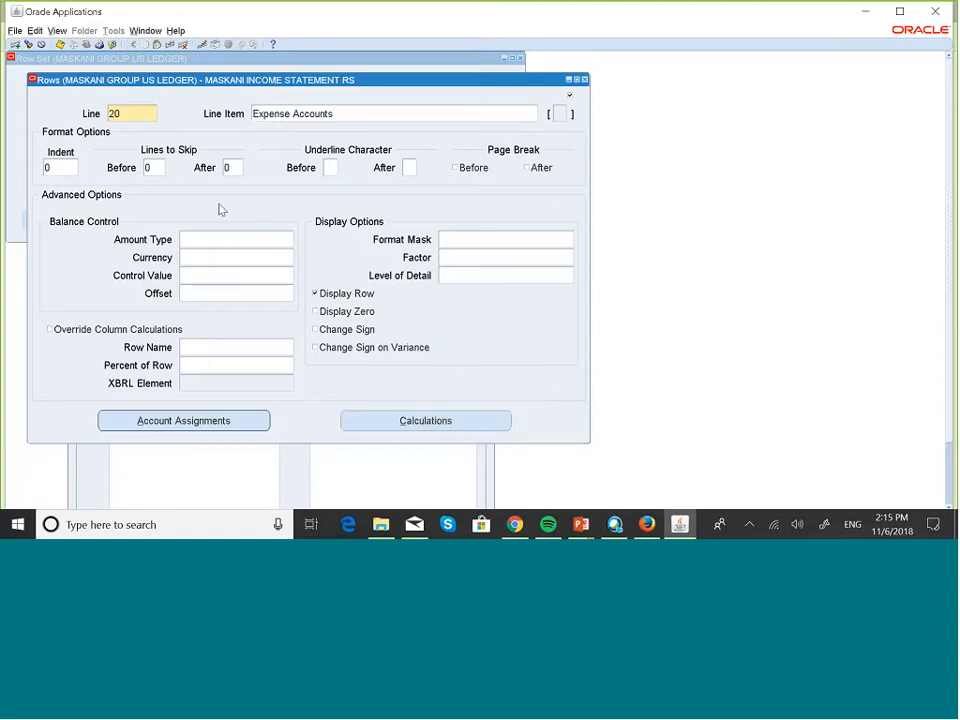
left_click(221, 420)
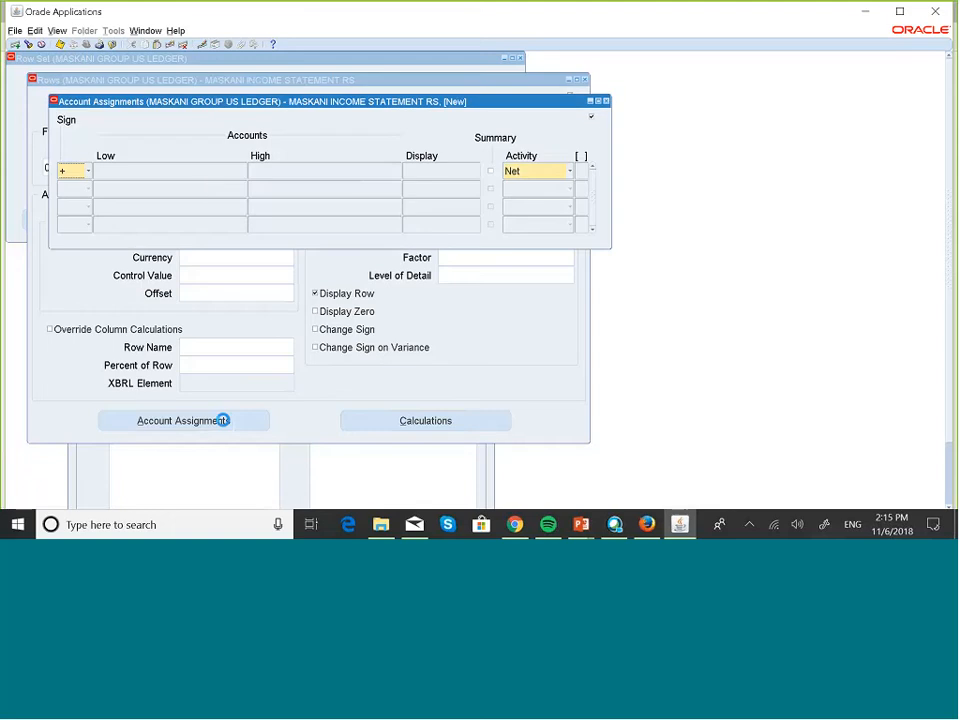
- Start the Expense Accounts row's account assignment with ledger MASKANI GRO2831(USD) as both low and high
left_click(166, 172)
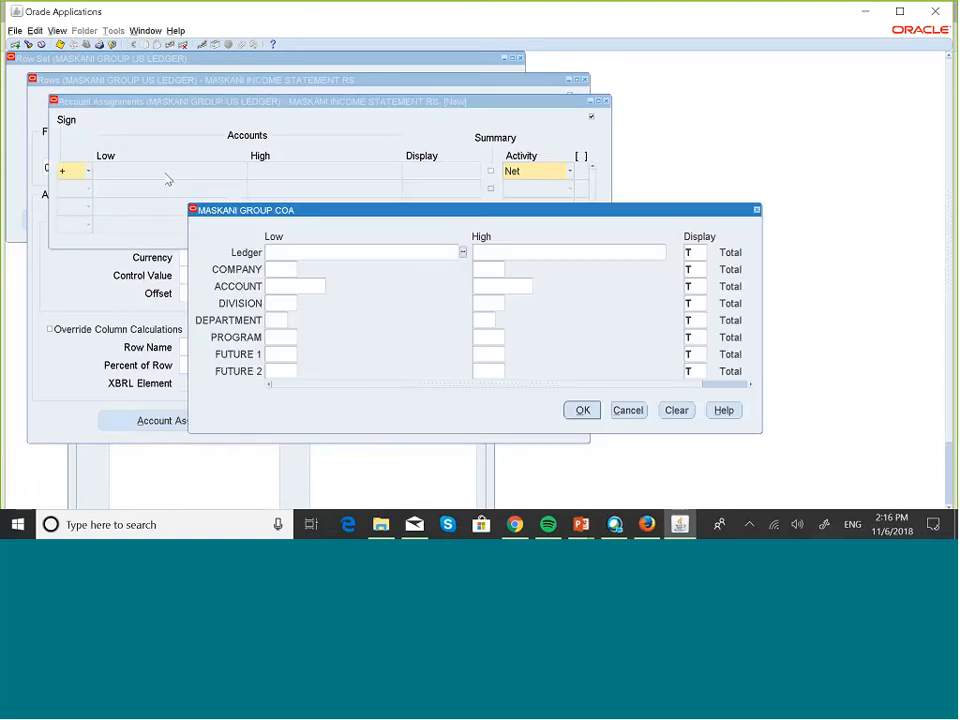
left_click(462, 252)
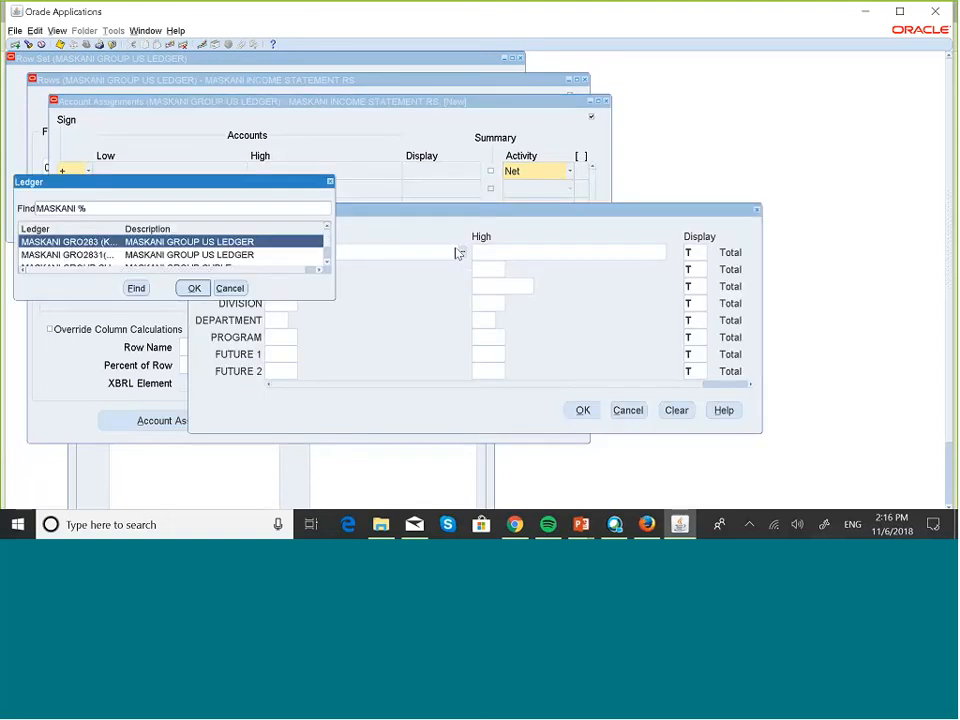
left_click(210, 256)
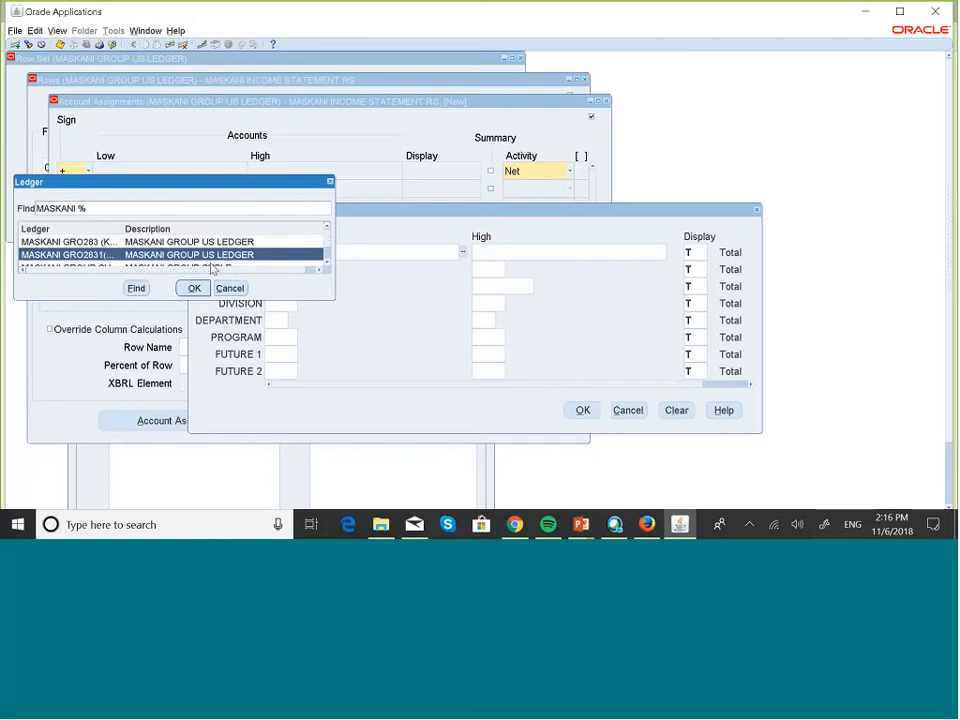
left_click(194, 288)
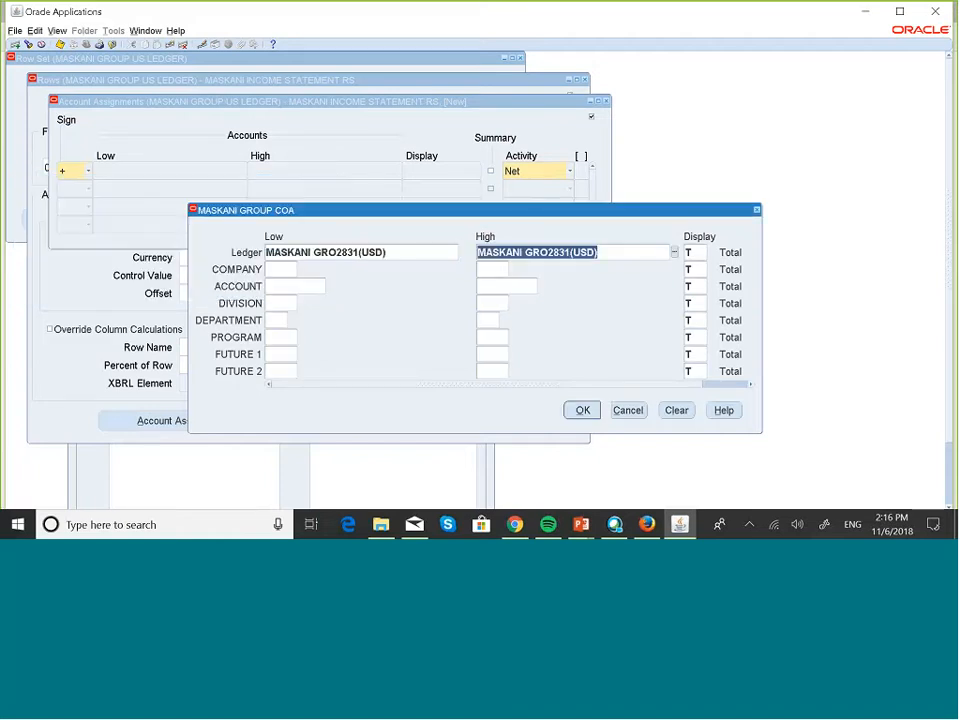
- Set the assignment's company range from 001 (Maskani Developers) to 090 (Elimination Company)
left_click(300, 271)
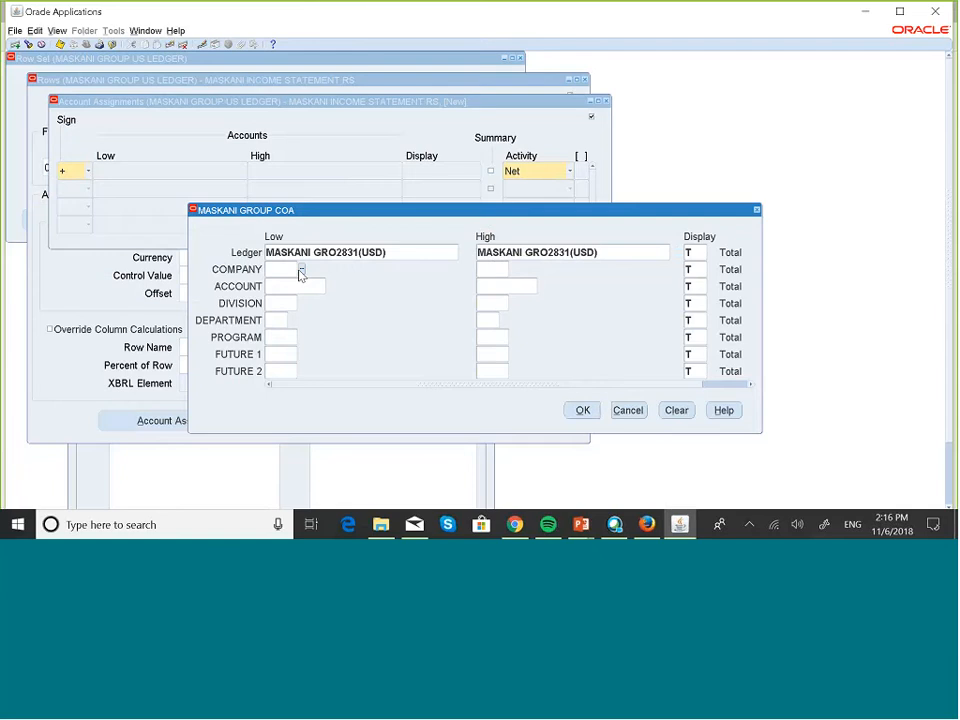
left_click(300, 269)
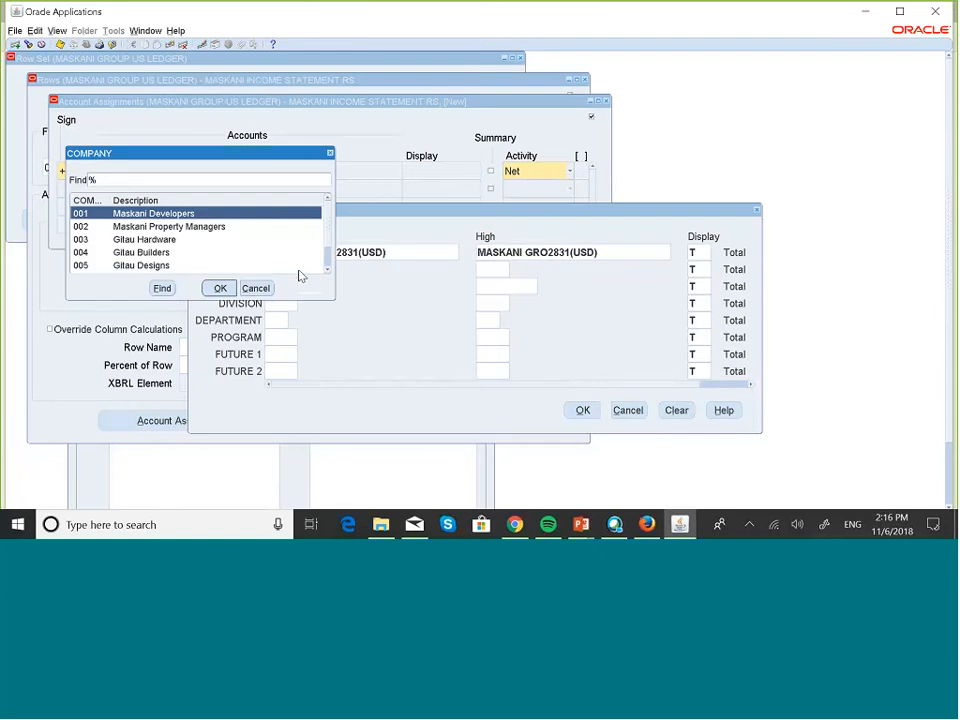
left_click(220, 288)
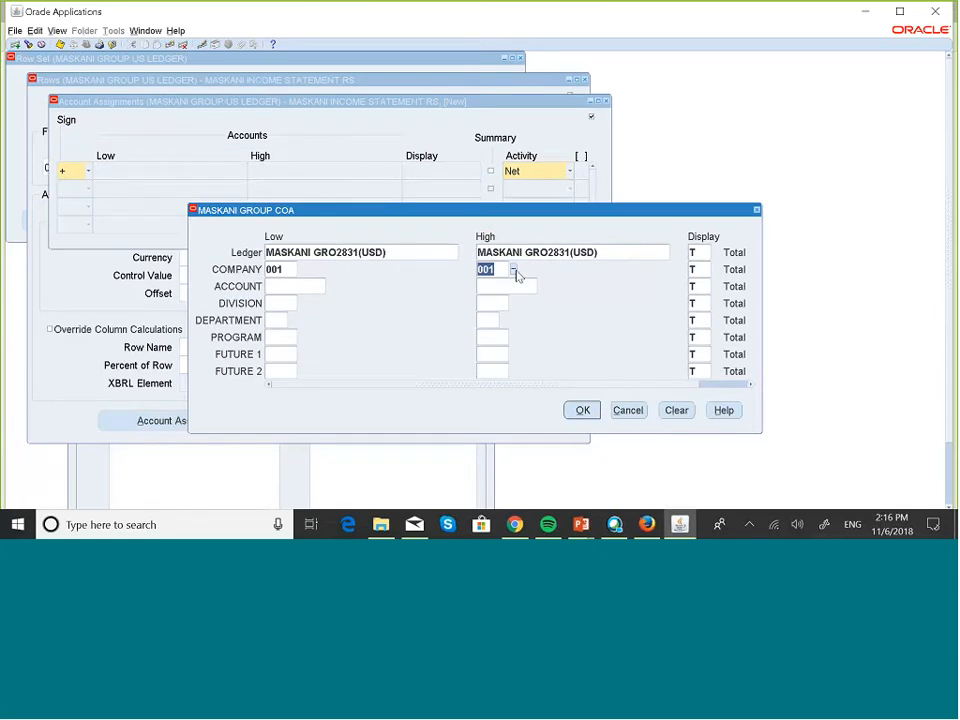
left_click(513, 270)
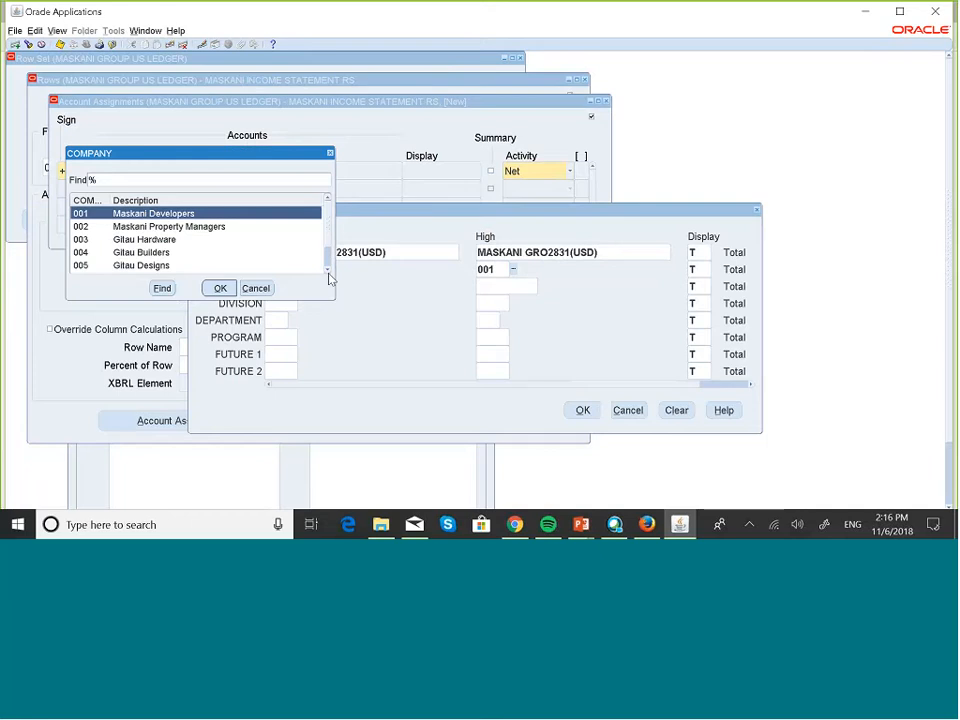
left_click_drag(329, 274, 330, 277)
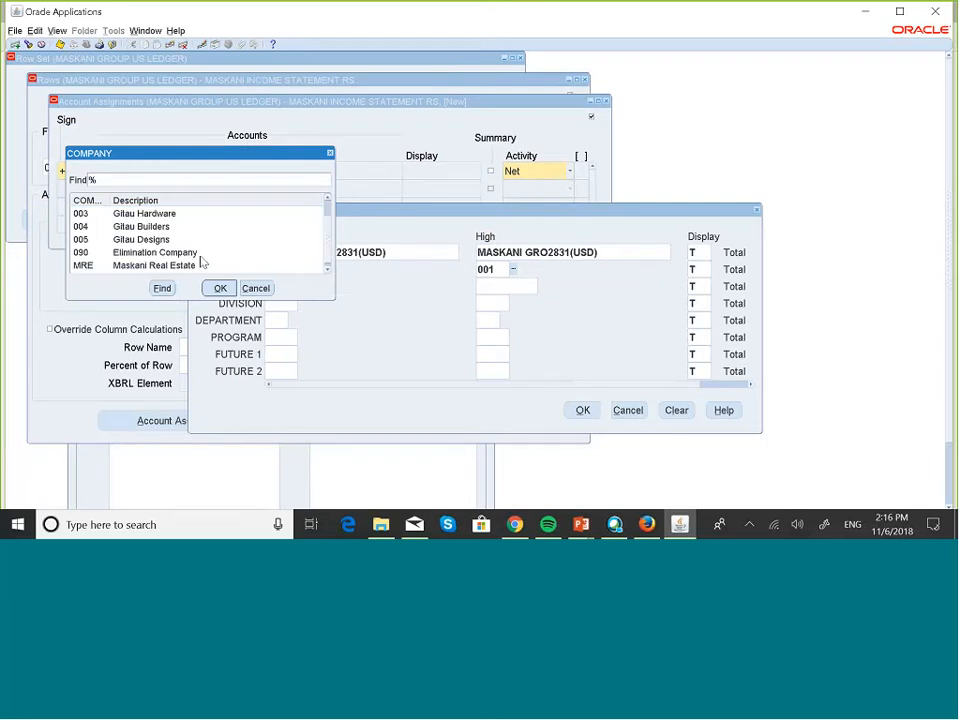
left_click(180, 254)
left_click(220, 288)
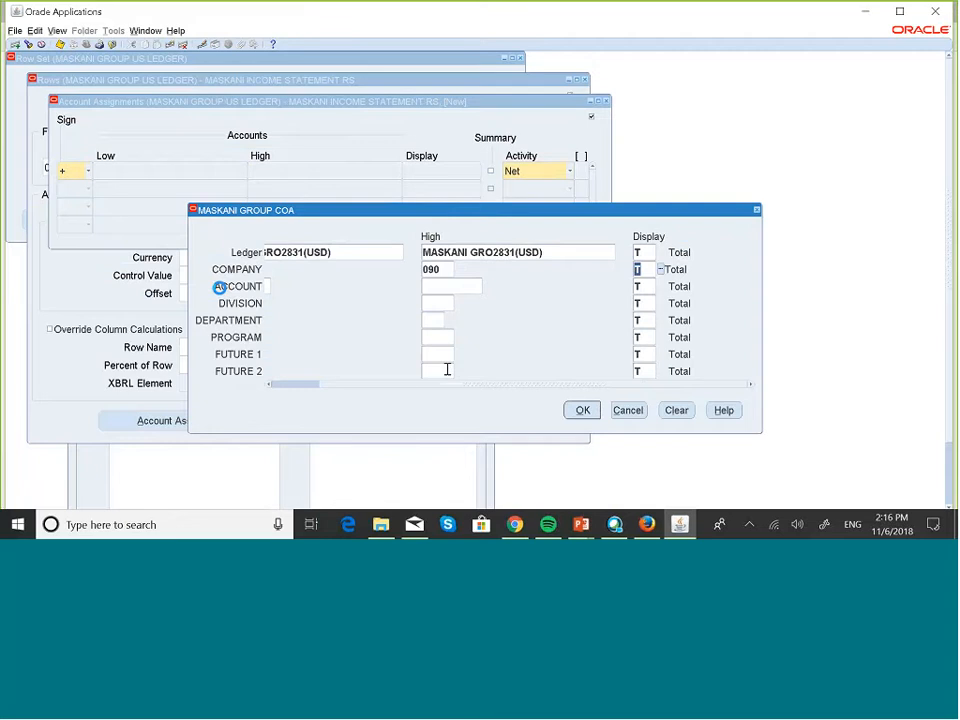
- Set the low end of the assignment's account range to 005000 (Expense)
left_click_drag(400, 386, 314, 384)
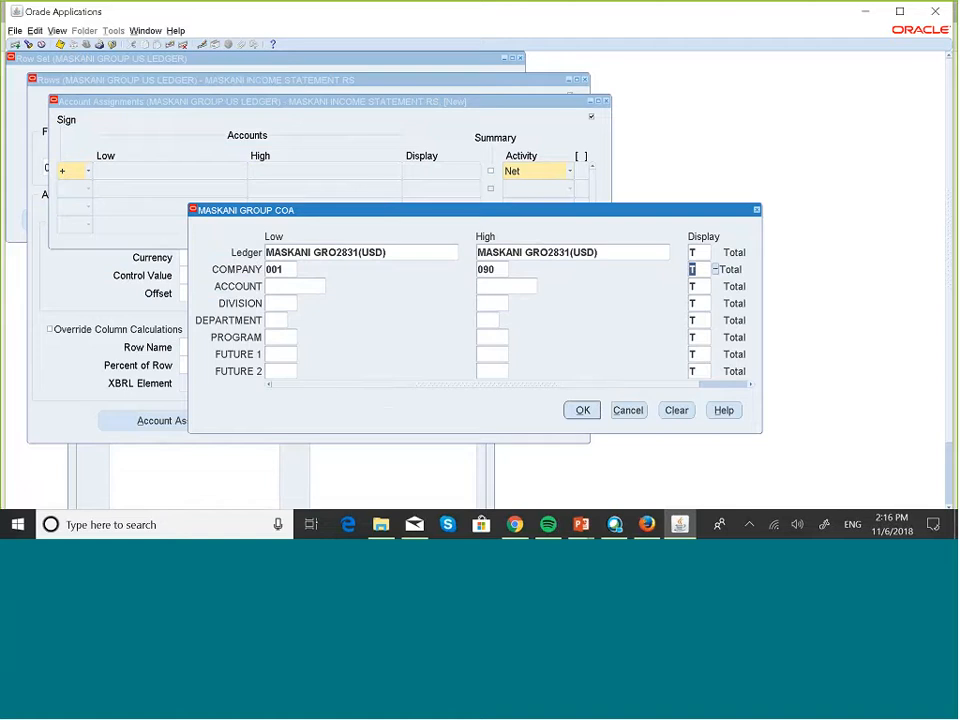
key("Tab")
left_click(329, 286)
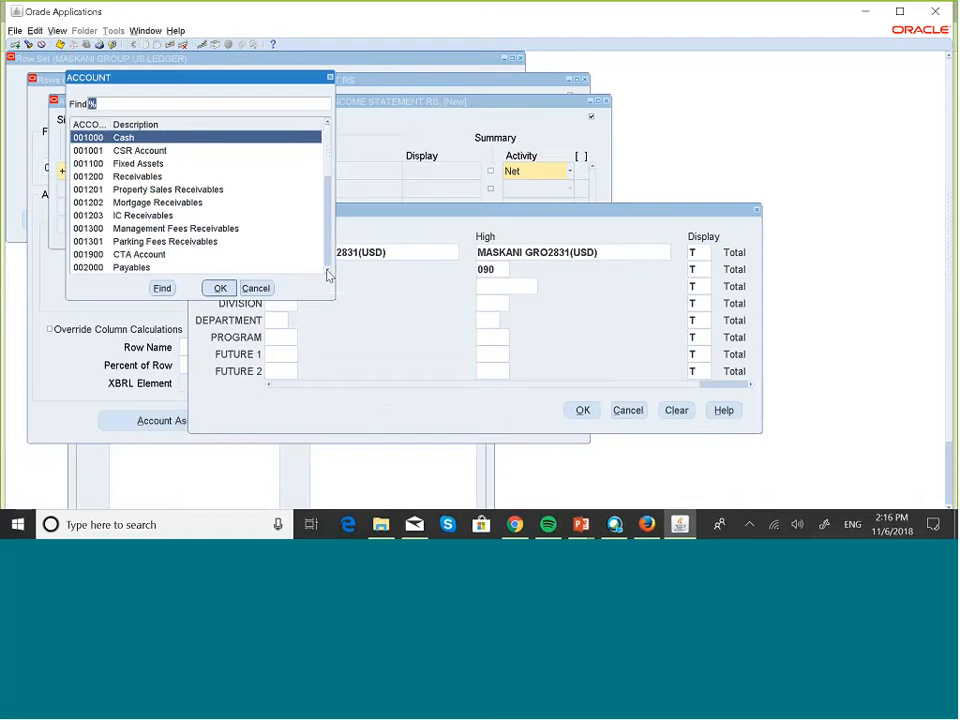
scroll(328, 275, "down", 9)
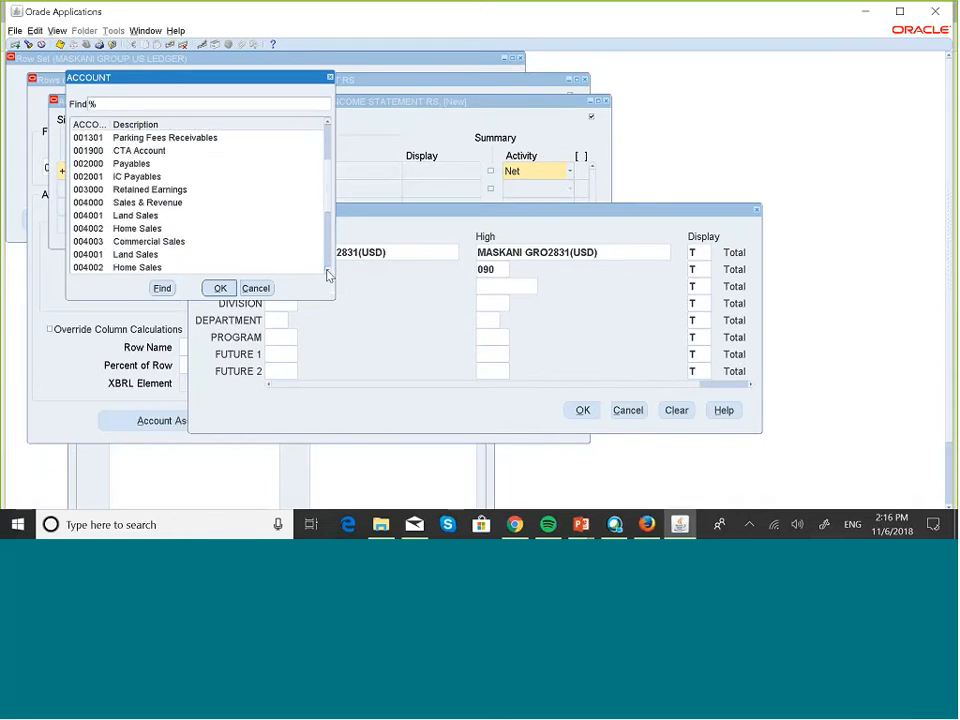
scroll(328, 275, "down", 5)
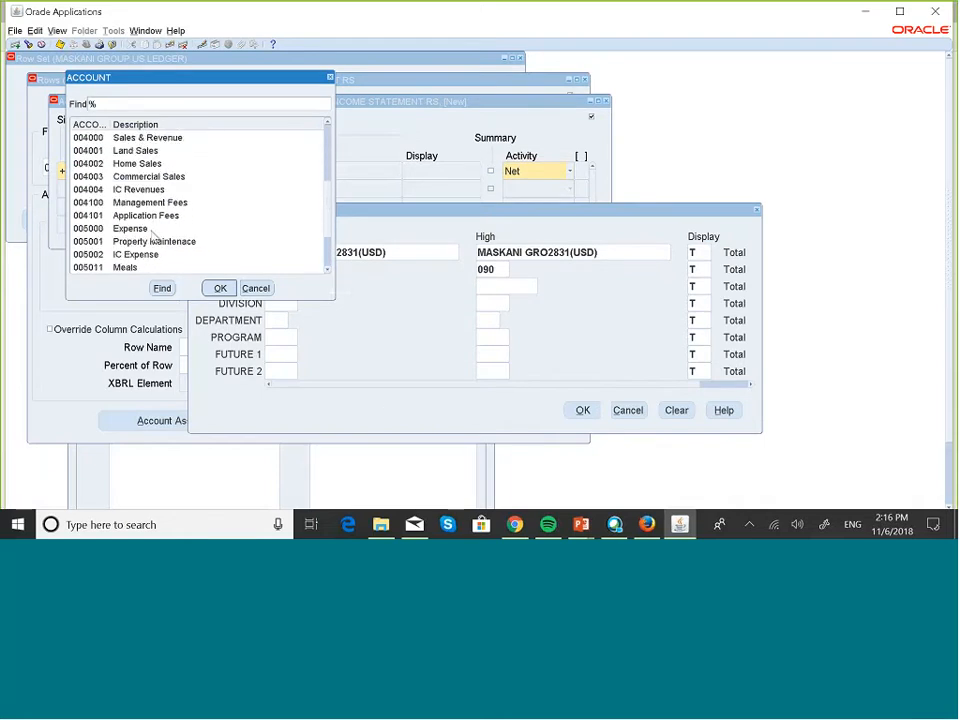
left_click(151, 230)
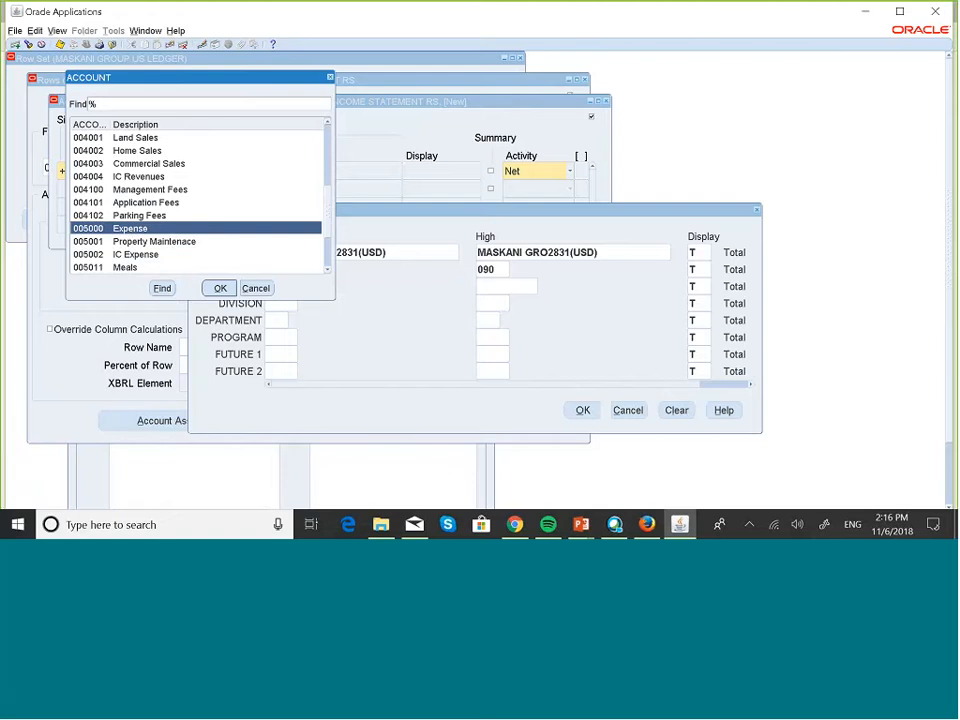
left_click(216, 289)
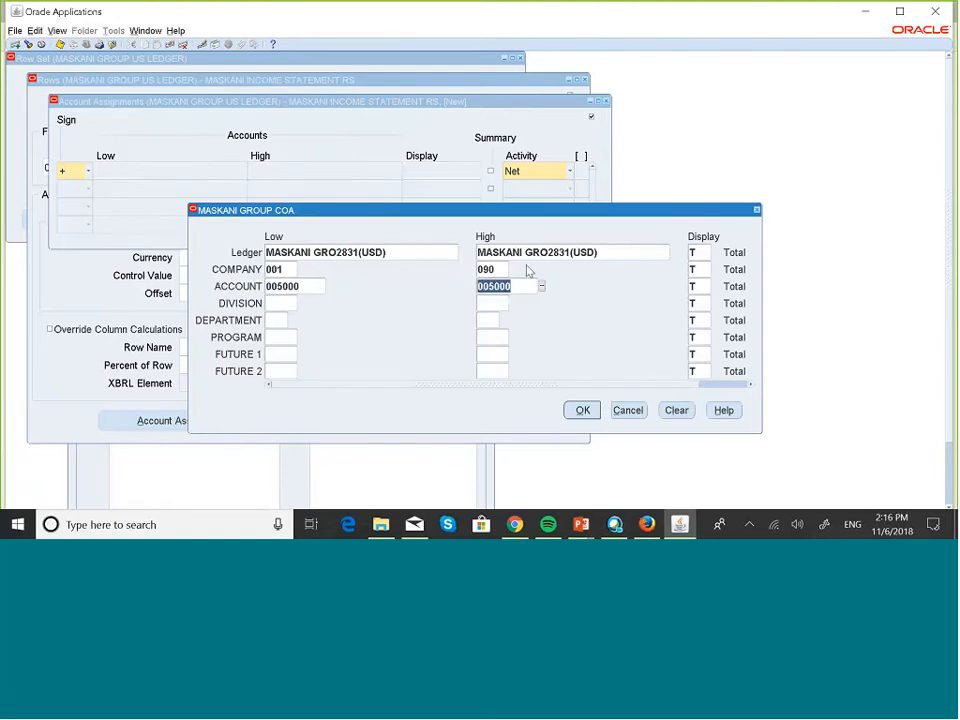
left_click(521, 285)
left_click(541, 286)
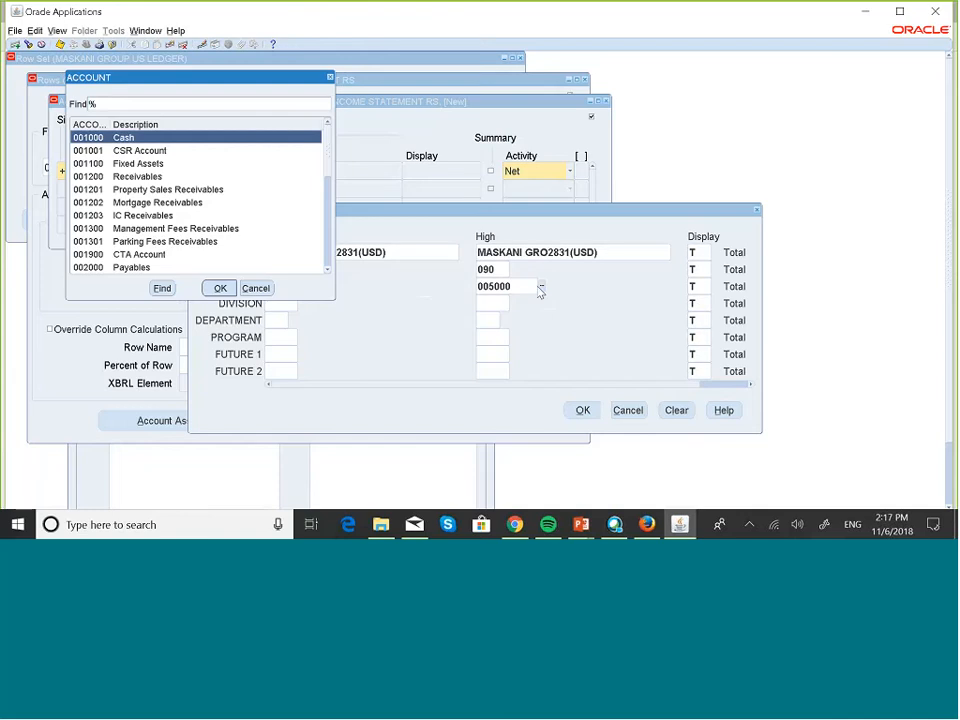
left_click(328, 270)
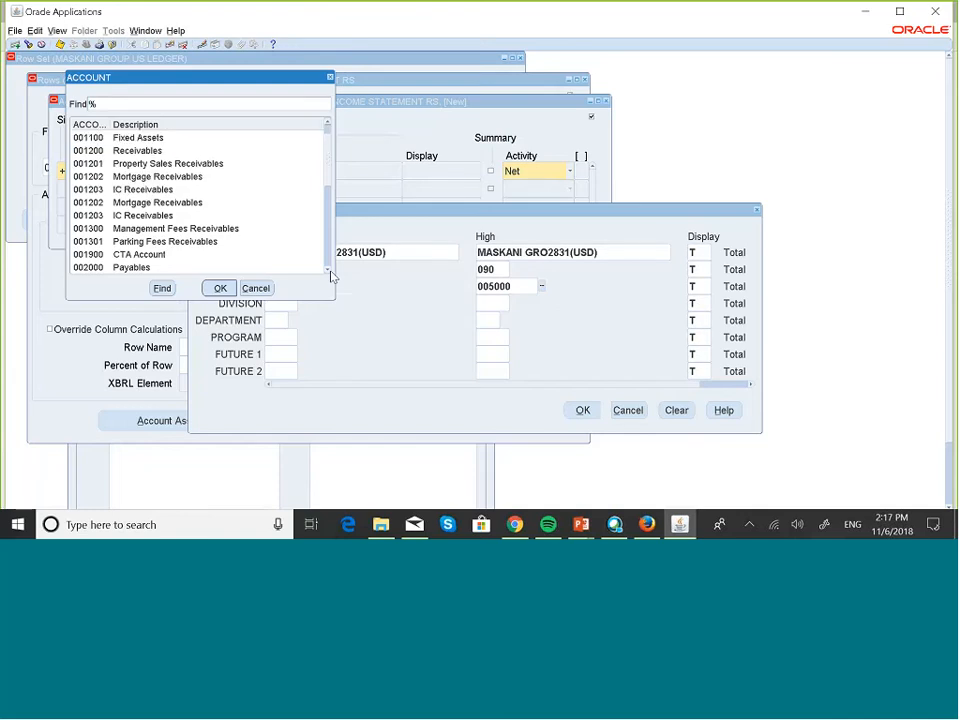
left_click(329, 270)
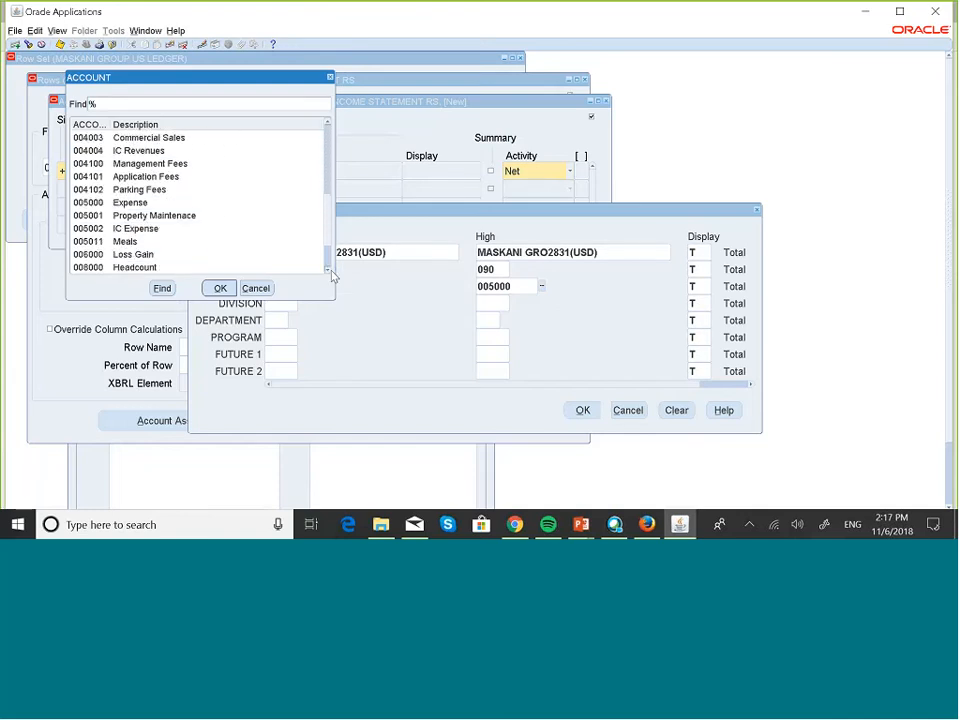
left_click(328, 270)
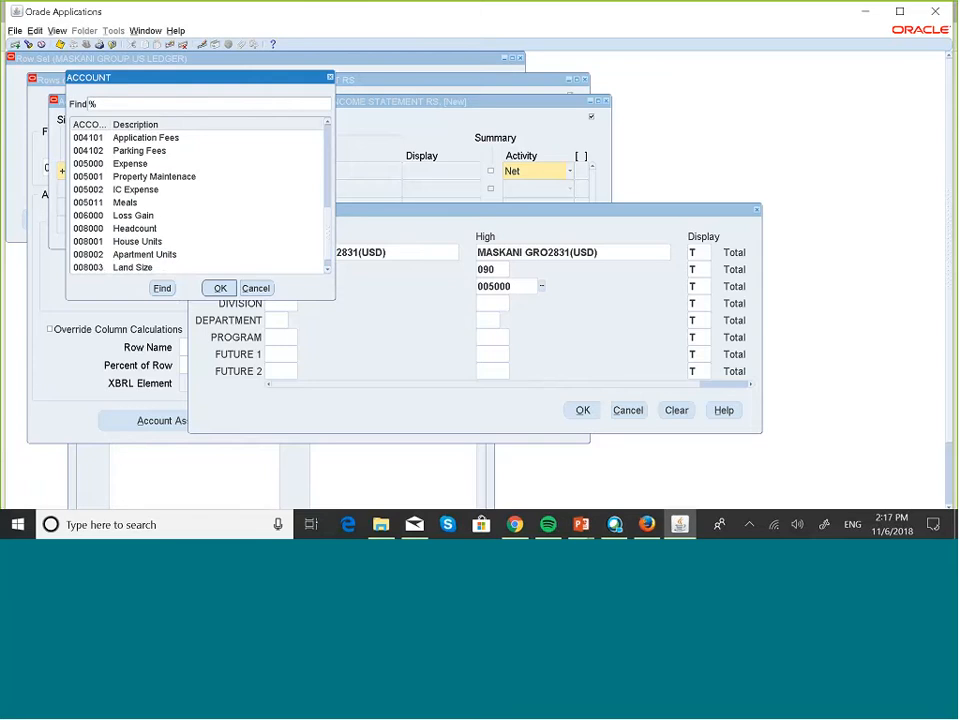
left_click(255, 288)
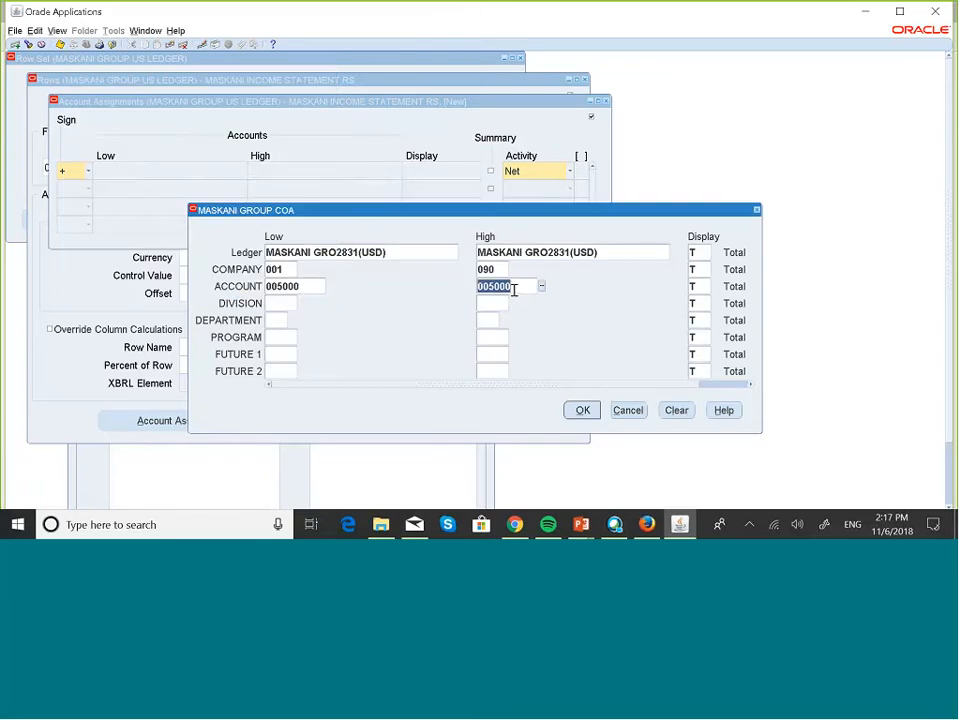
- Set the high end of the account range to 005999 and the account segment's display to B (Both)
key("BackSpace")
key("BackSpace")
key("BackSpace")
type("999")
key("Tab")
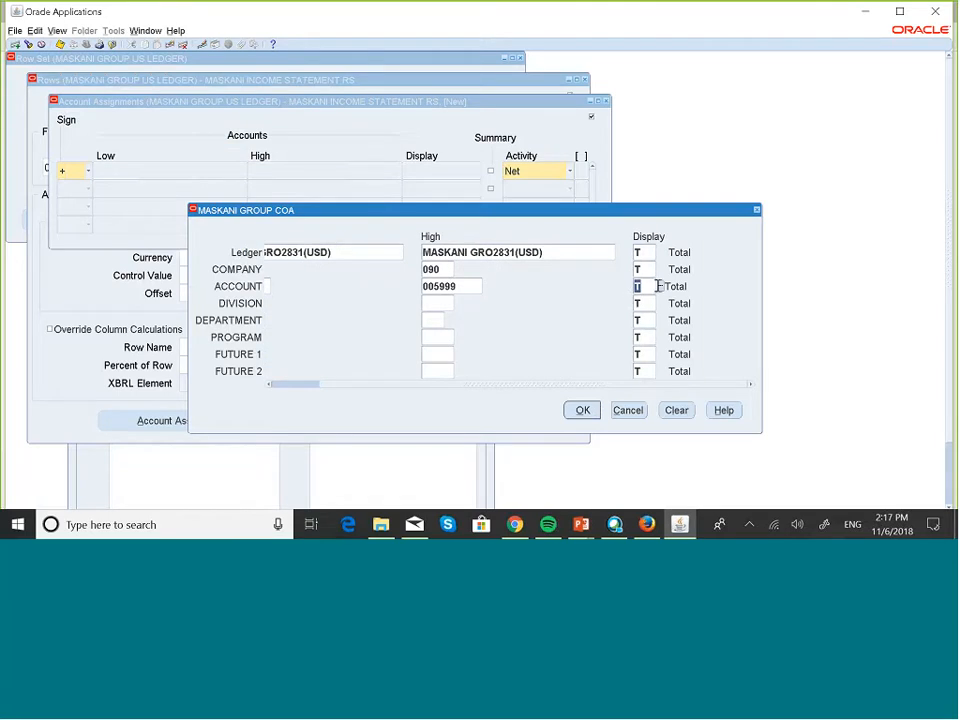
type("b")
- Set the expense assignment's division range from 000 to 103 (Apartments)
left_click_drag(492, 390, 428, 388)
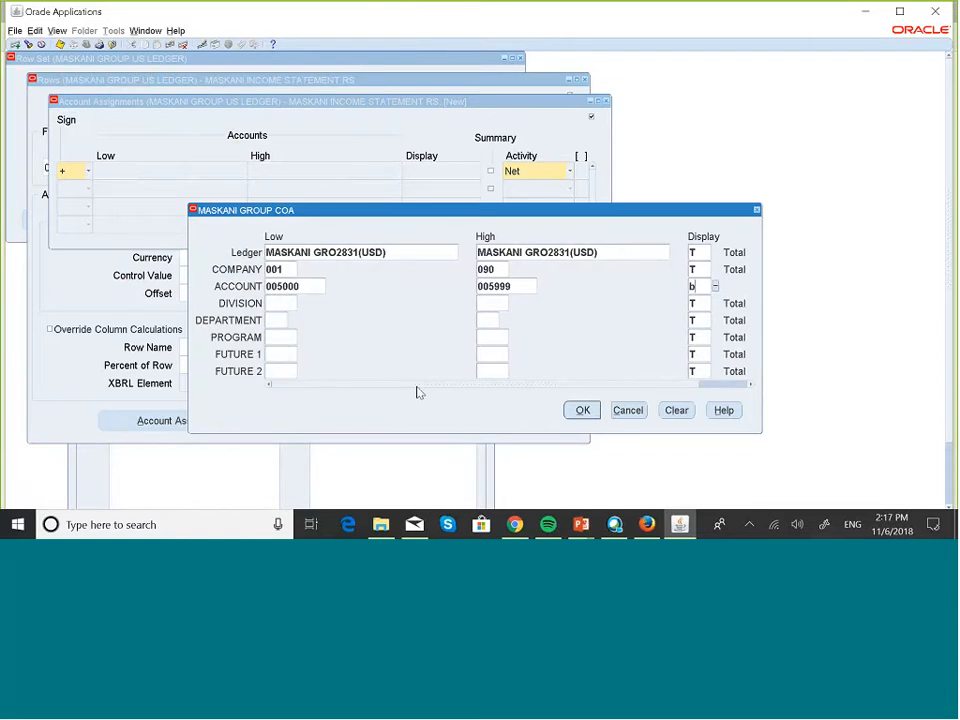
left_click(290, 302)
type("000")
key("Tab")
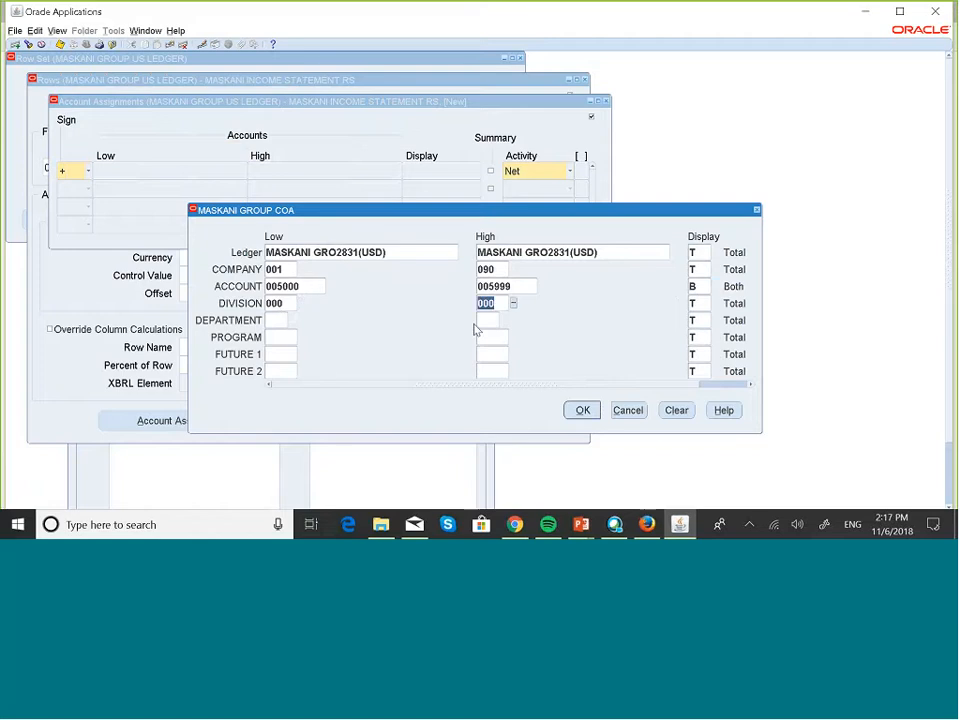
left_click(514, 305)
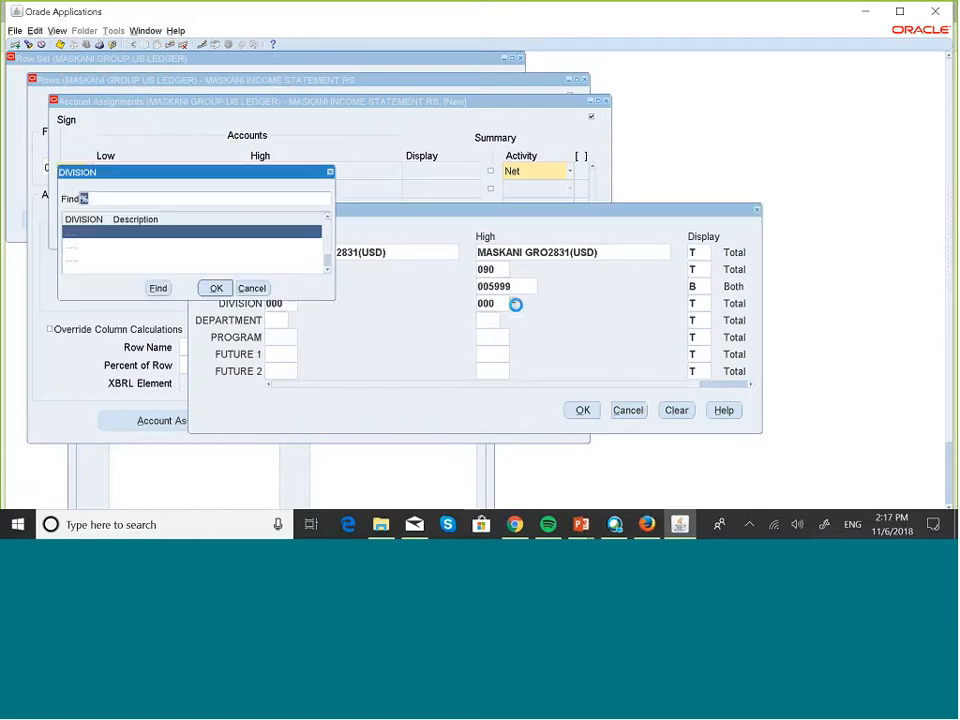
left_click(328, 270)
left_click(148, 259)
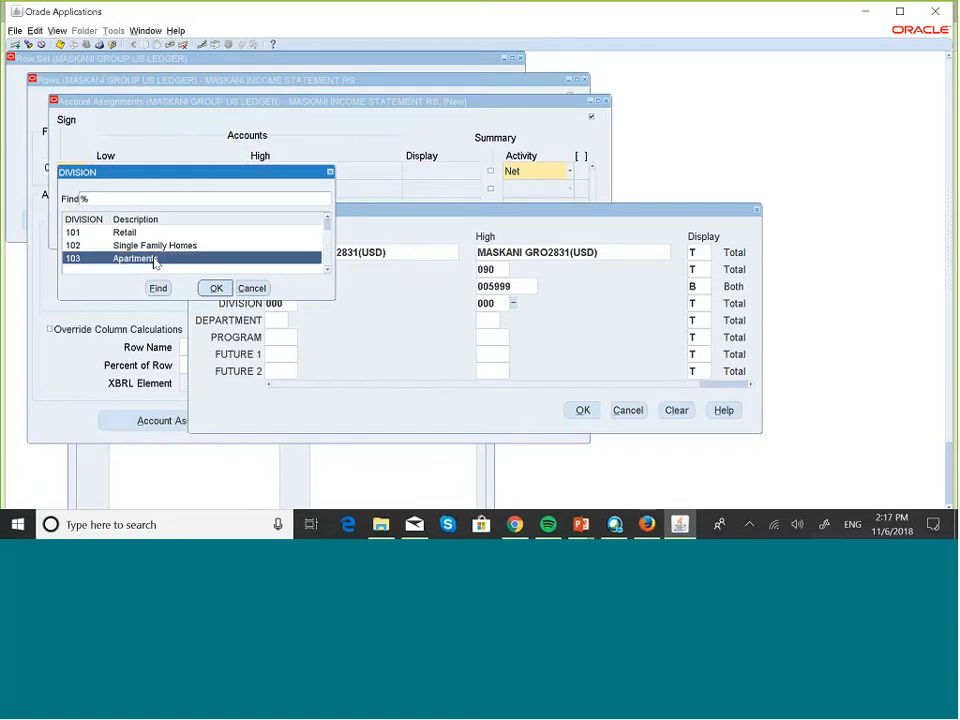
left_click(217, 289)
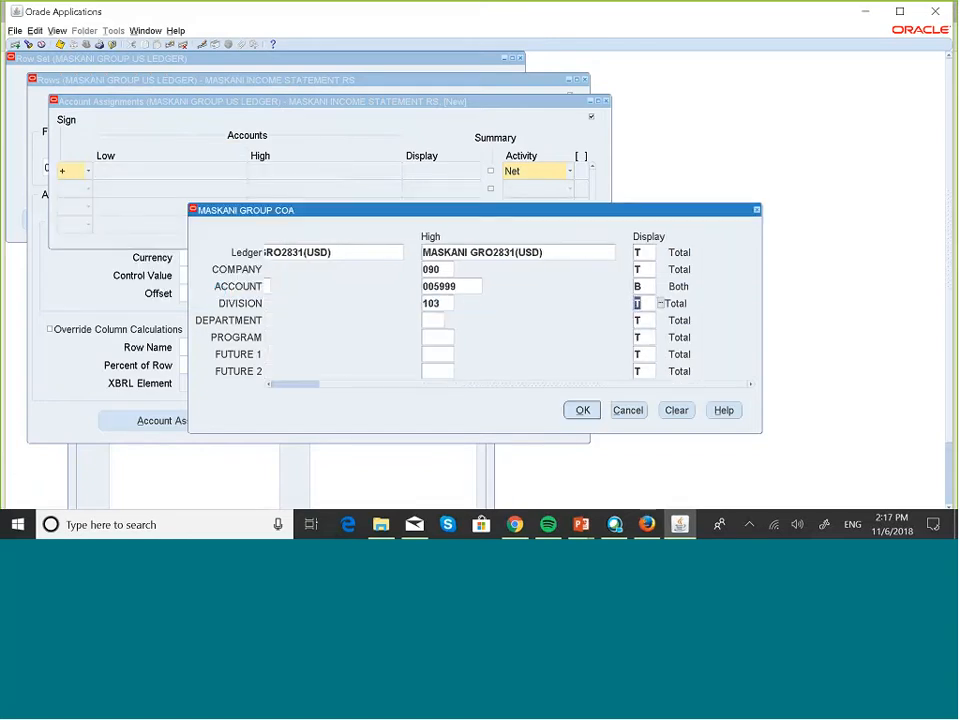
- Set the expense assignment's department range from 00 to 40
left_click_drag(459, 385, 350, 384)
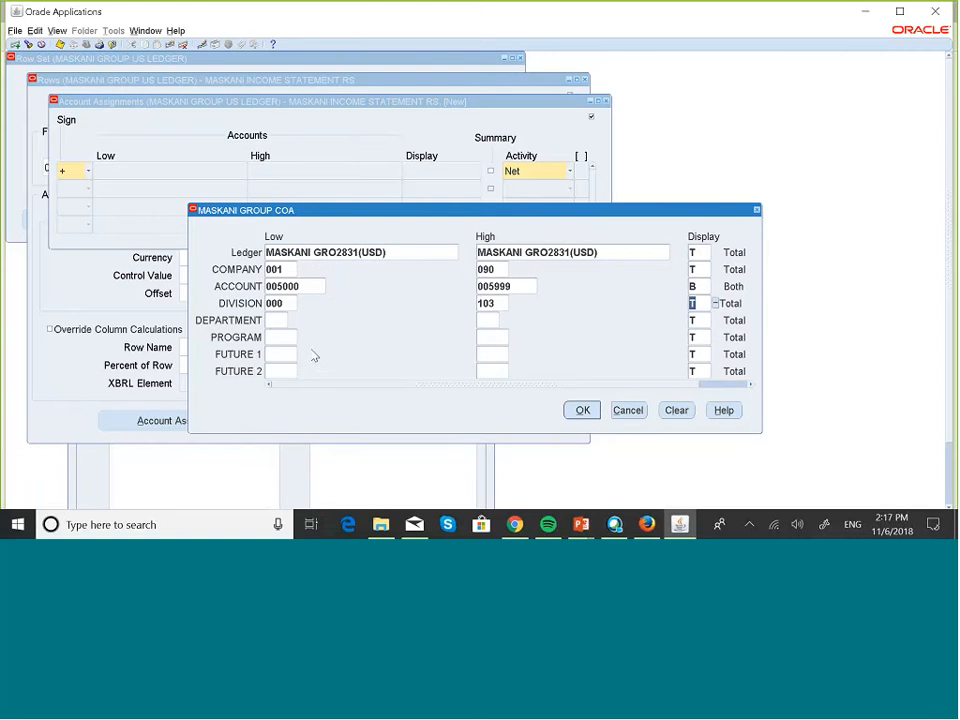
left_click(278, 321)
type("00")
key("Tab")
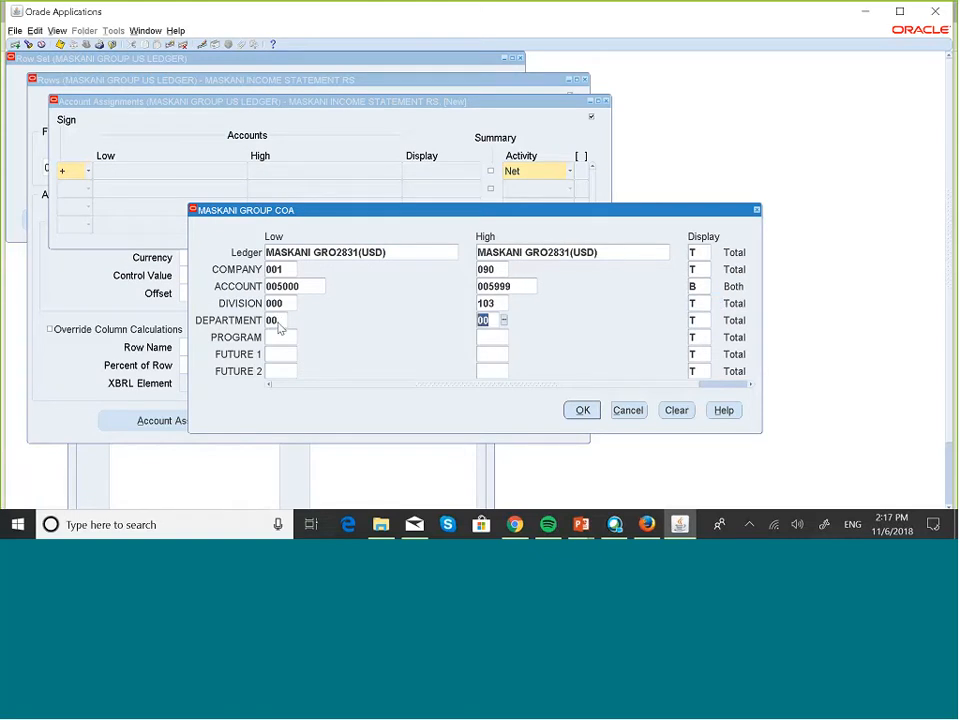
type("40")
key("Tab")
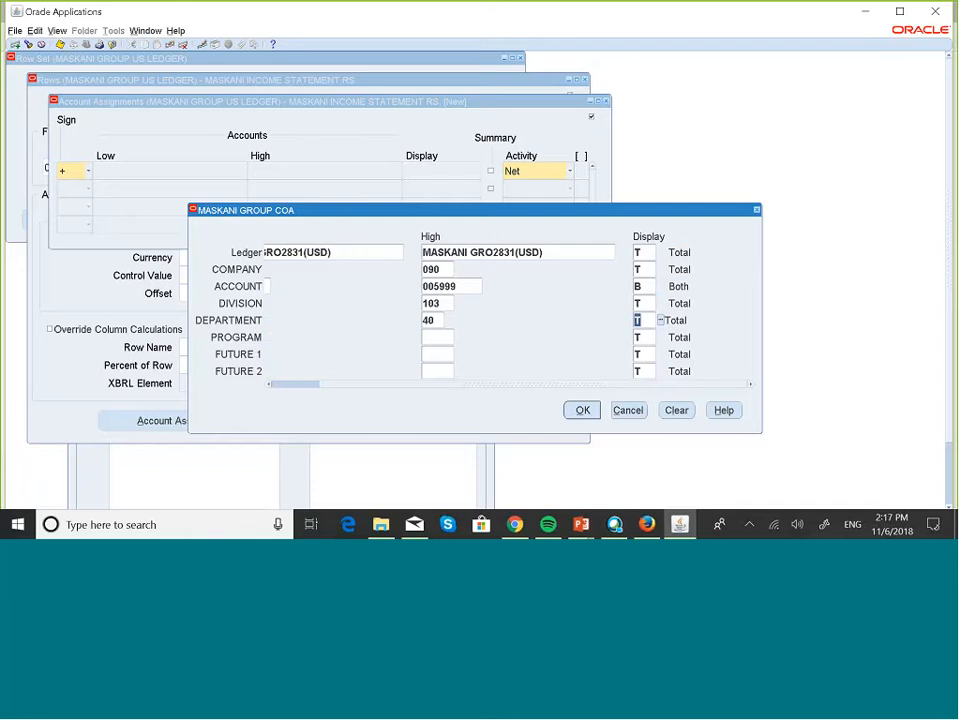
- Set the Program, Future 1 and Future 2 ranges to 000 through 000 and accept the Expense Accounts assignment
left_click_drag(381, 384, 267, 378)
left_click(284, 337)
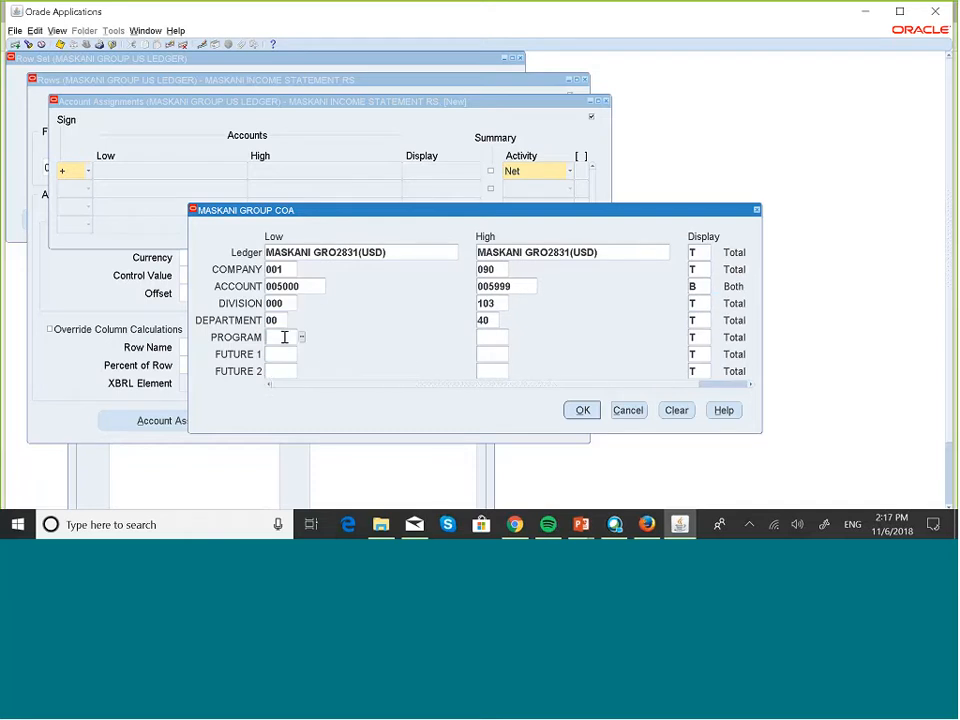
type("000")
key("Tab")
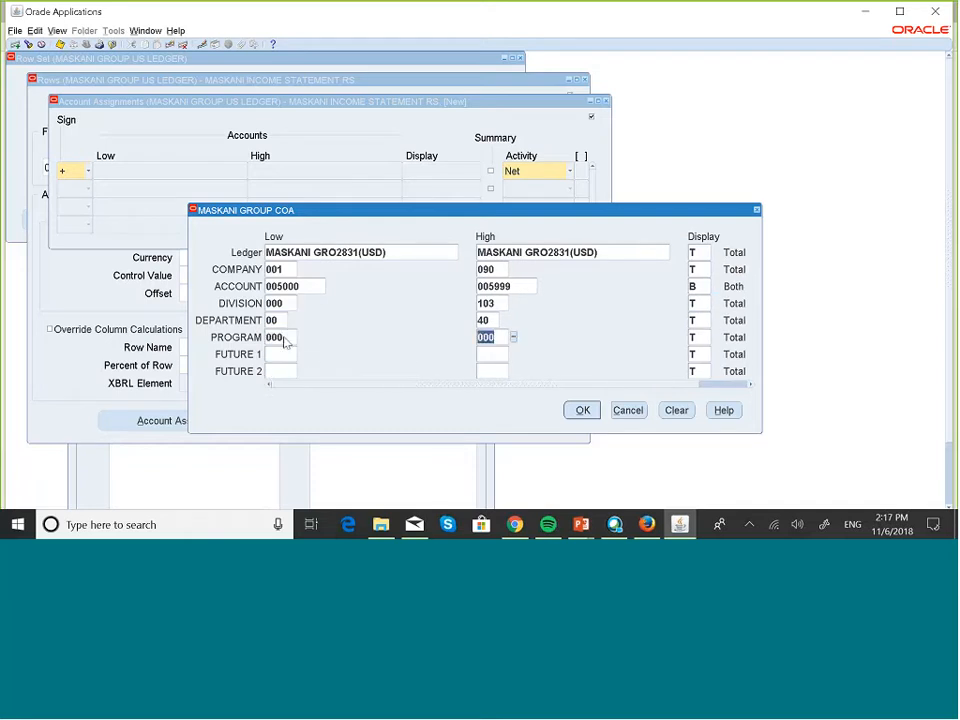
left_click(280, 351)
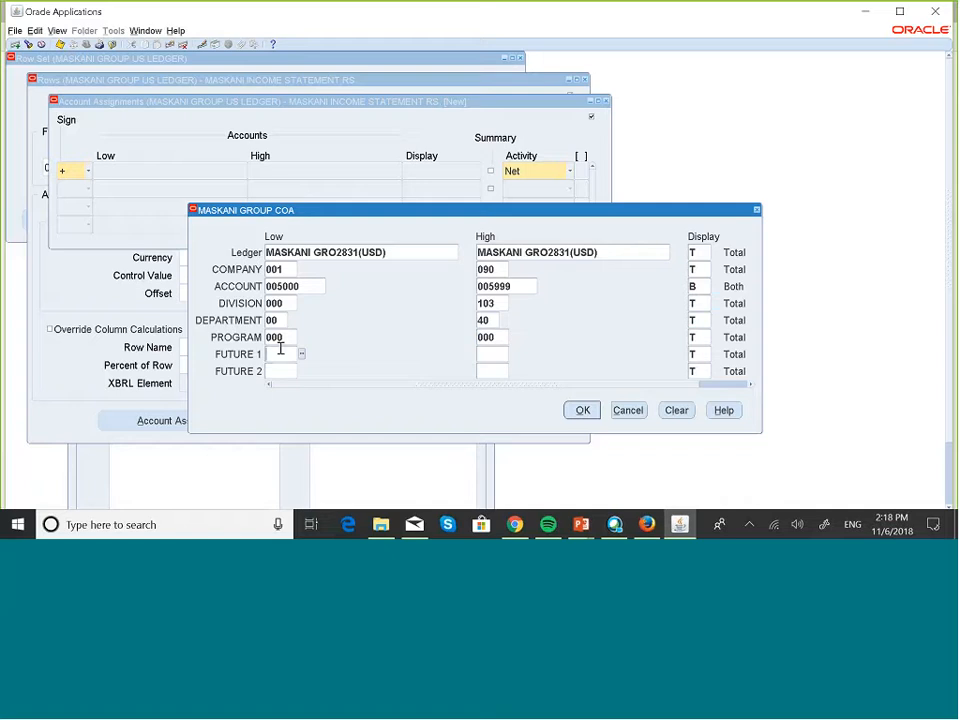
type("000")
key("Tab")
left_click(279, 371)
type("000")
key("Tab")
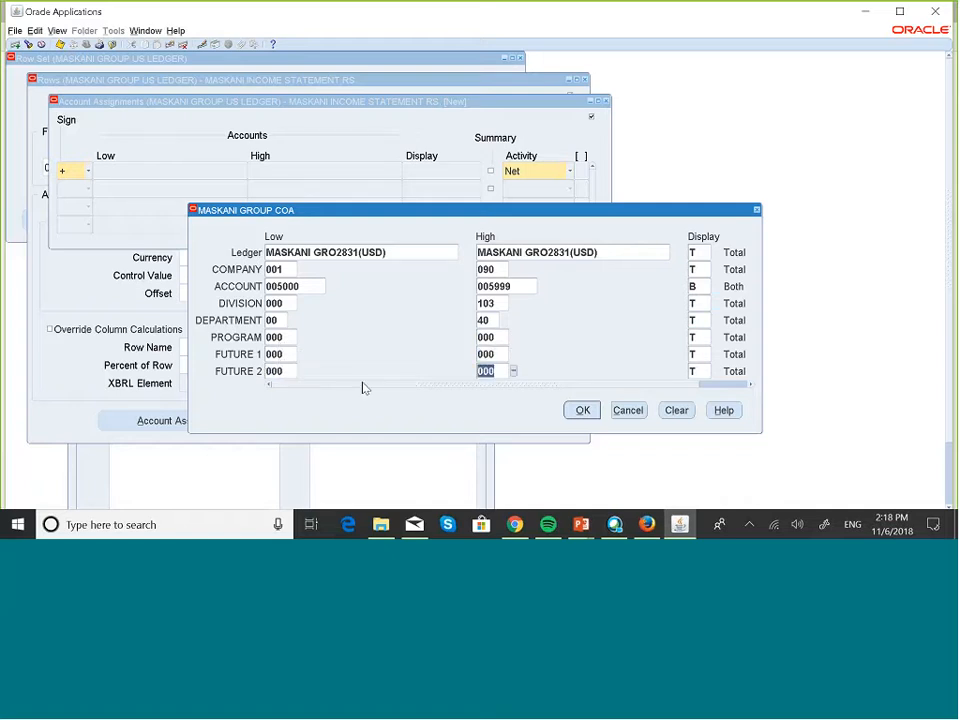
key("Return")
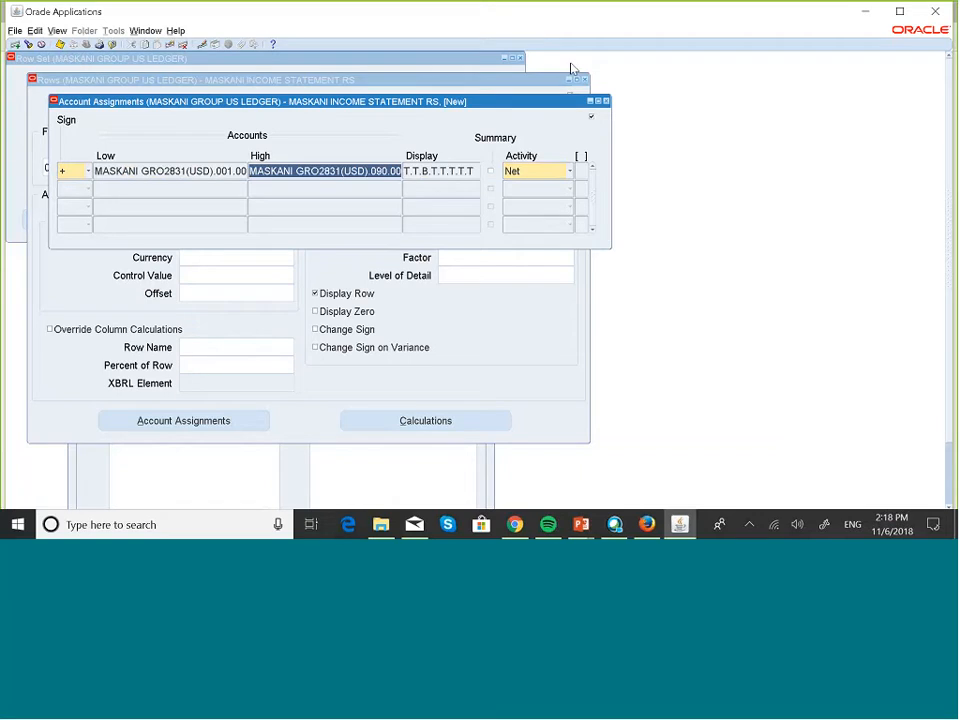
- Close the Expense Accounts assignments and add a new row with line 30 and line item Net Income
left_click(607, 101)
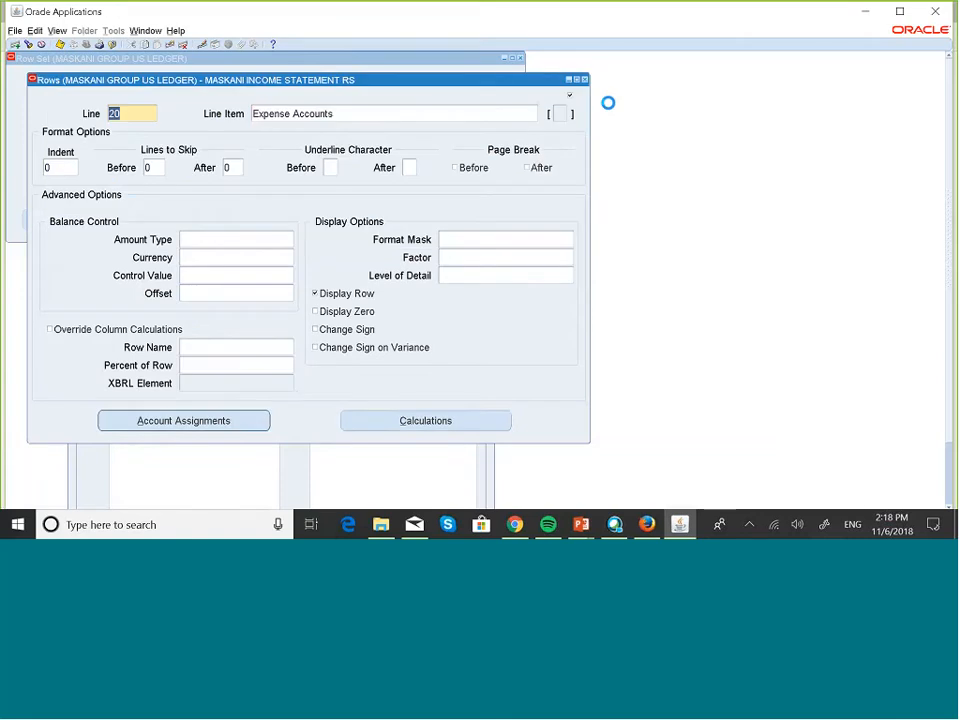
key("Down")
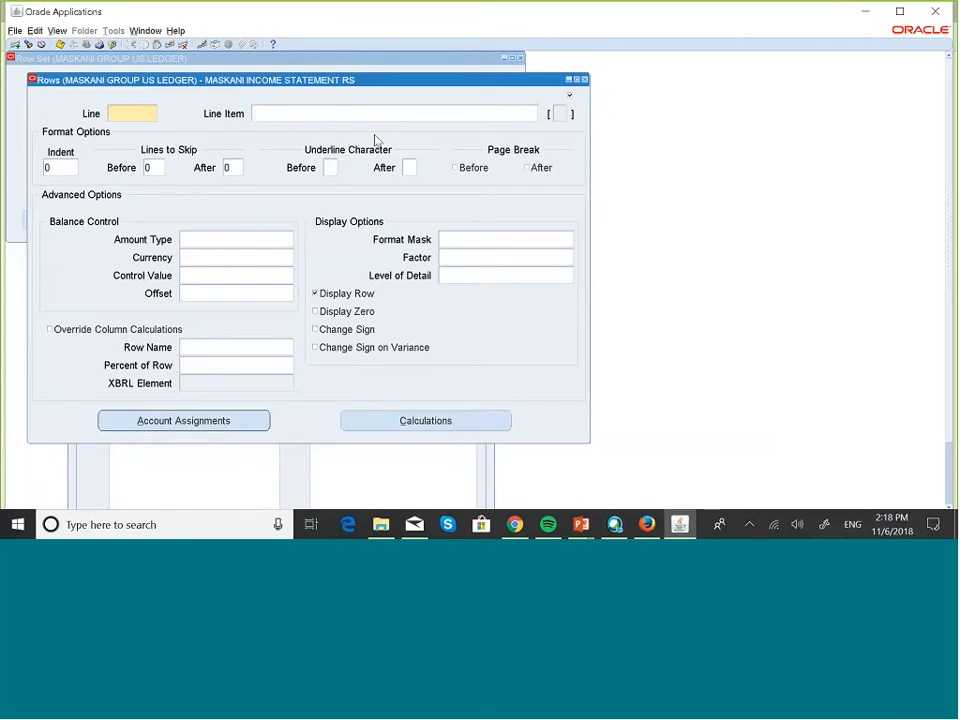
type("30")
key("Caps_Lock")
key("Caps_Lock")
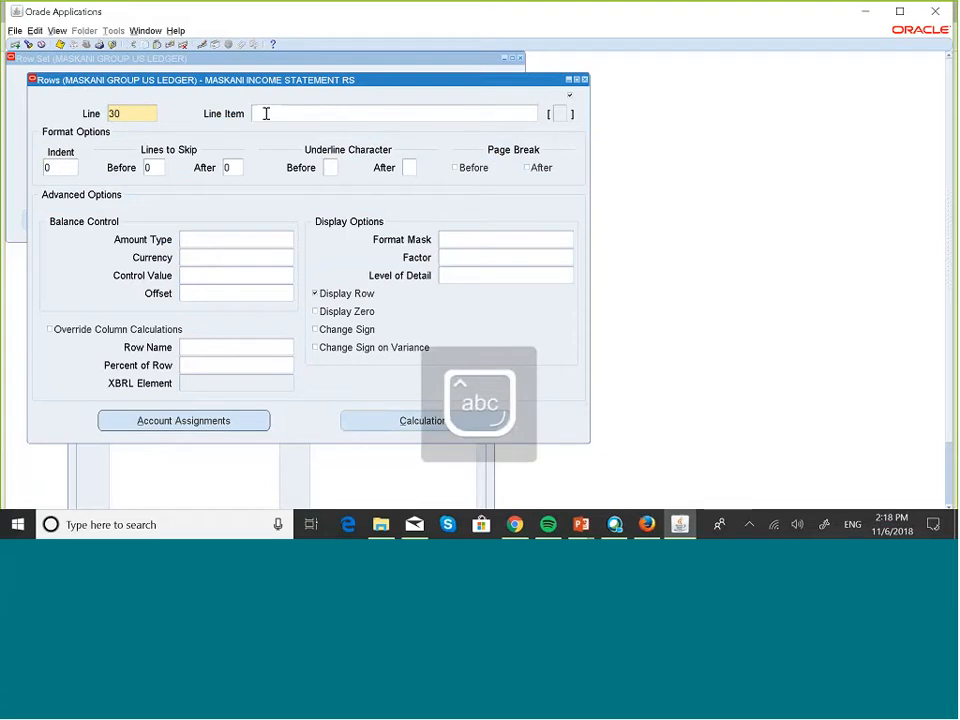
left_click(266, 113)
type("Net In")
key("Caps_Lock")
key("Caps_Lock")
type("come")
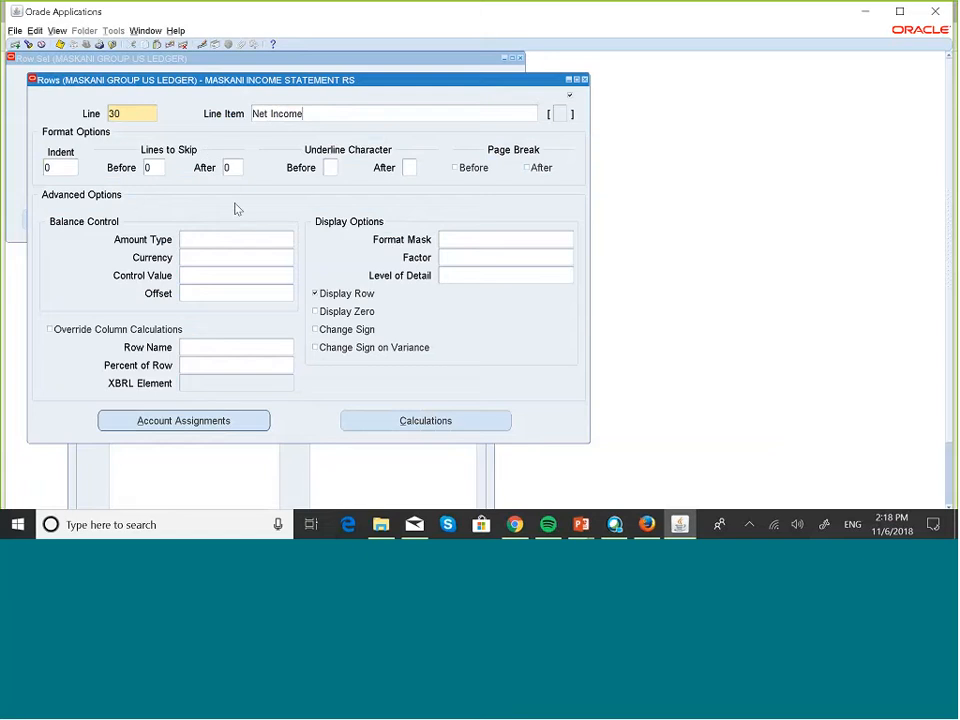
- Add a Net Income calculation with sequence 10, operator Enter, and a sequence range from 10 to 10
left_click(384, 423)
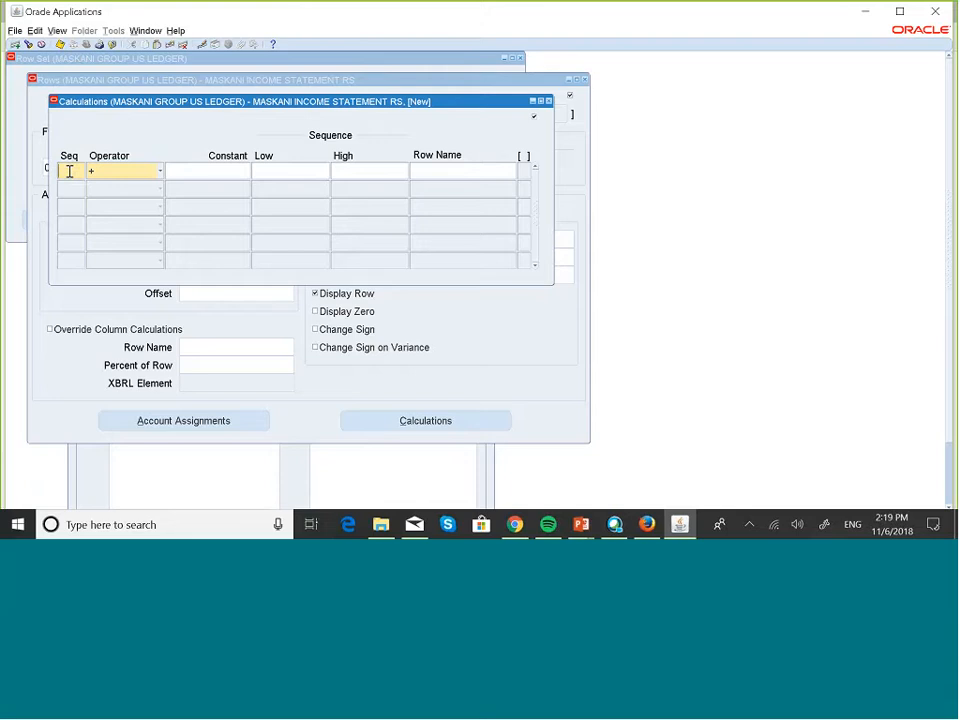
type("10")
left_click(156, 171)
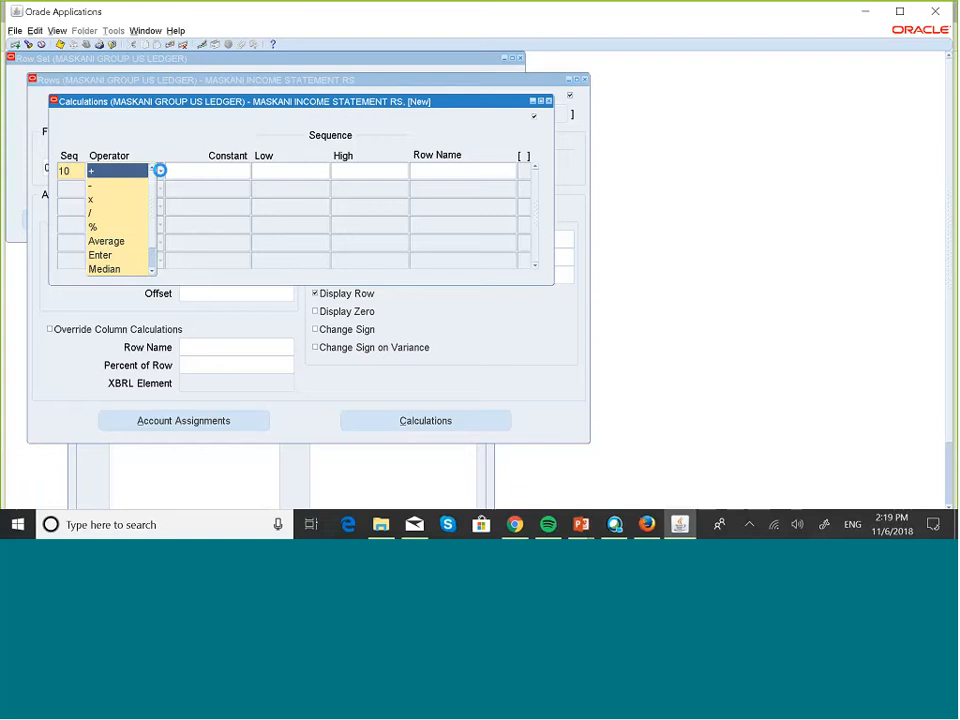
left_click(118, 256)
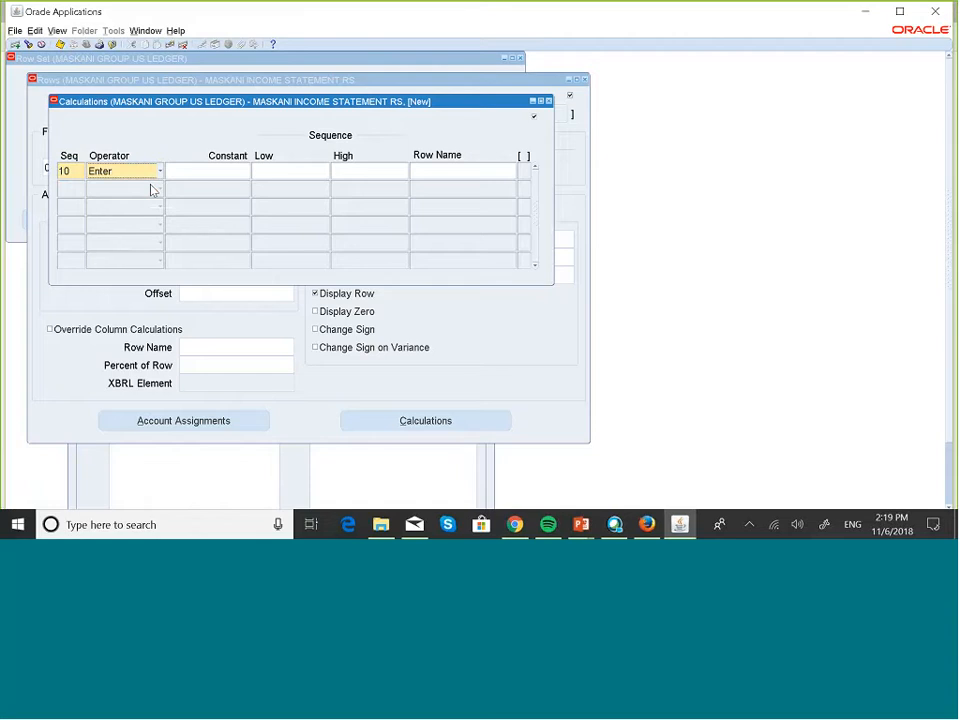
left_click(269, 172)
type("10")
left_click(362, 172)
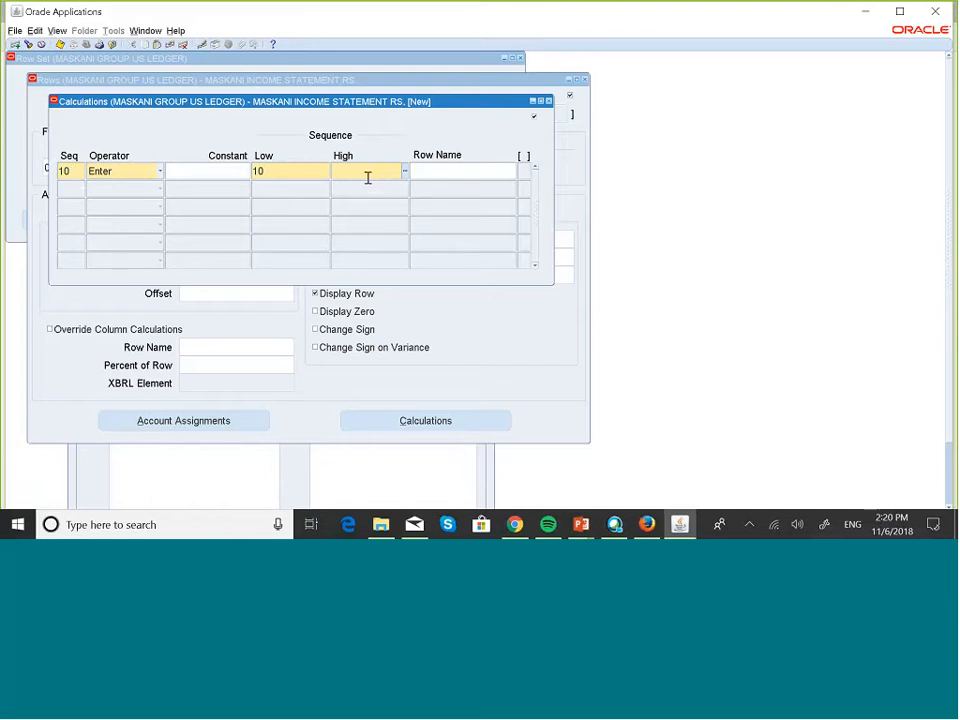
type("10")
- Add a second calculation with sequence 20, operator minus and sequence range 20 to 20, and close the calculations
left_click(66, 189)
type("20")
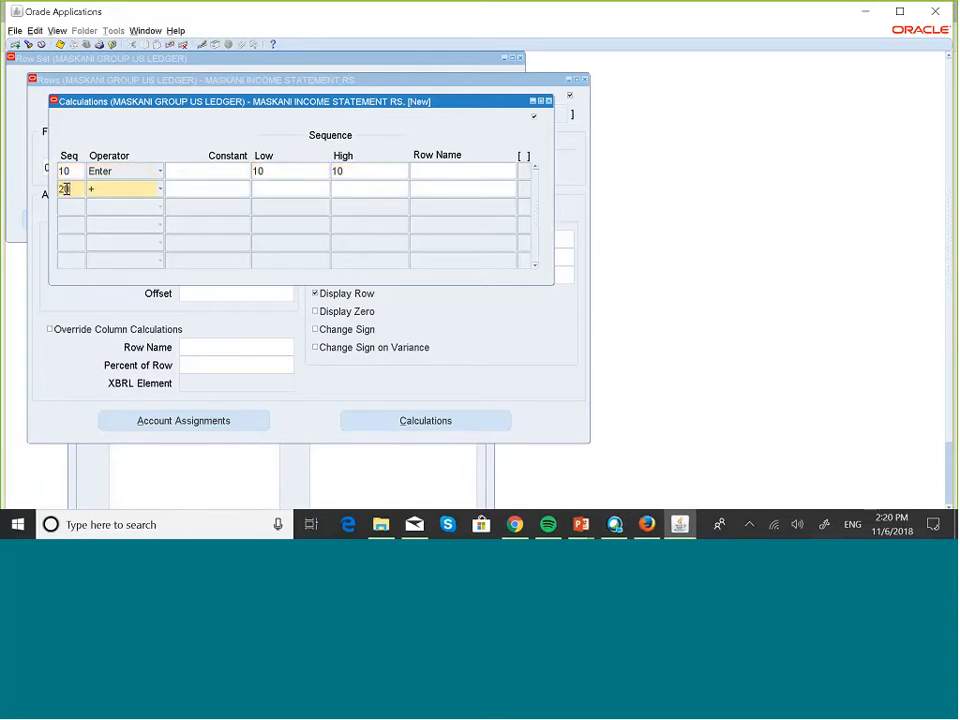
left_click(158, 190)
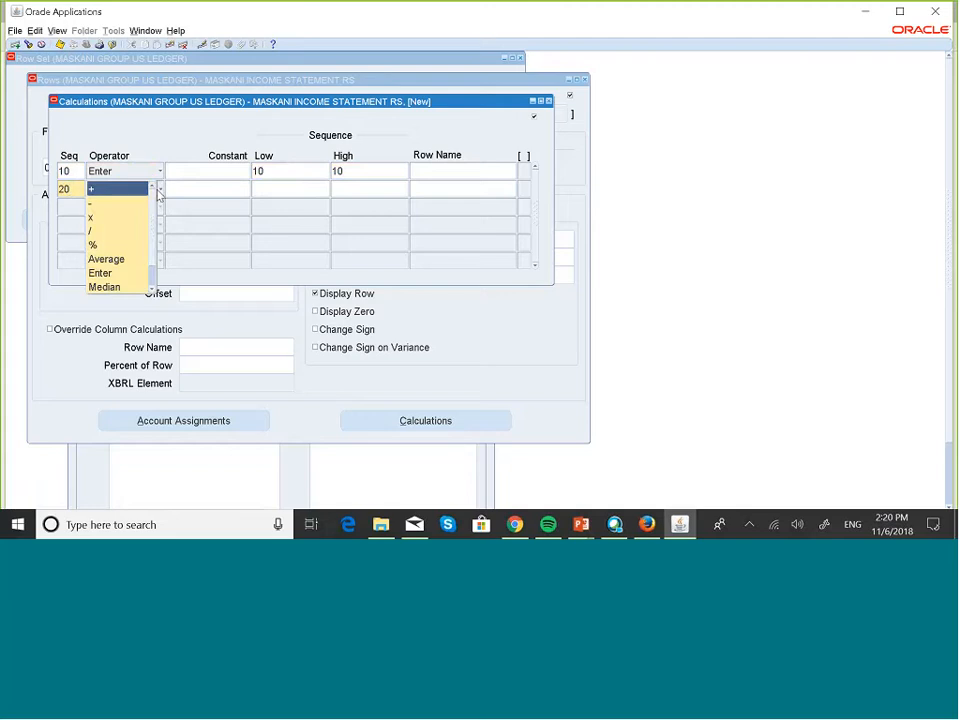
left_click(93, 207)
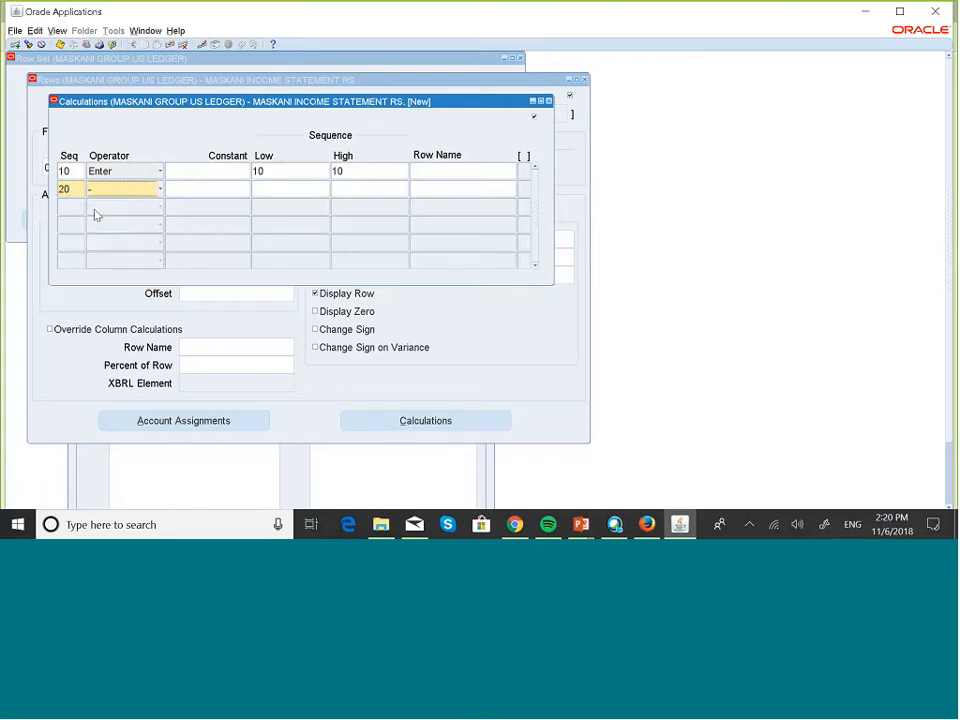
left_click(274, 188)
type("20")
left_click(359, 190)
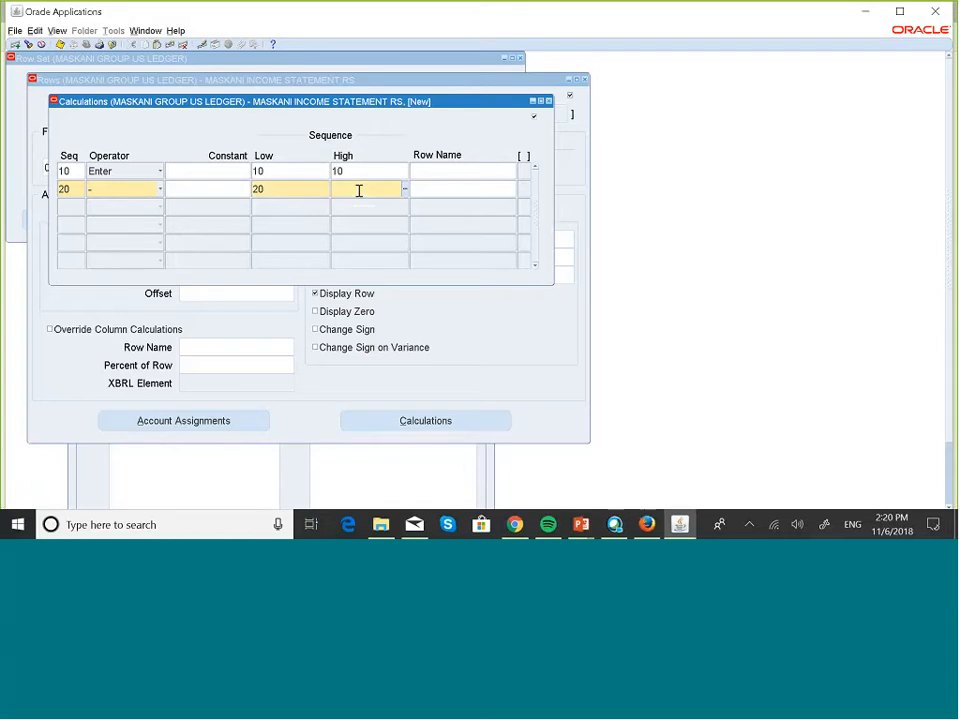
type("20")
left_click(431, 171)
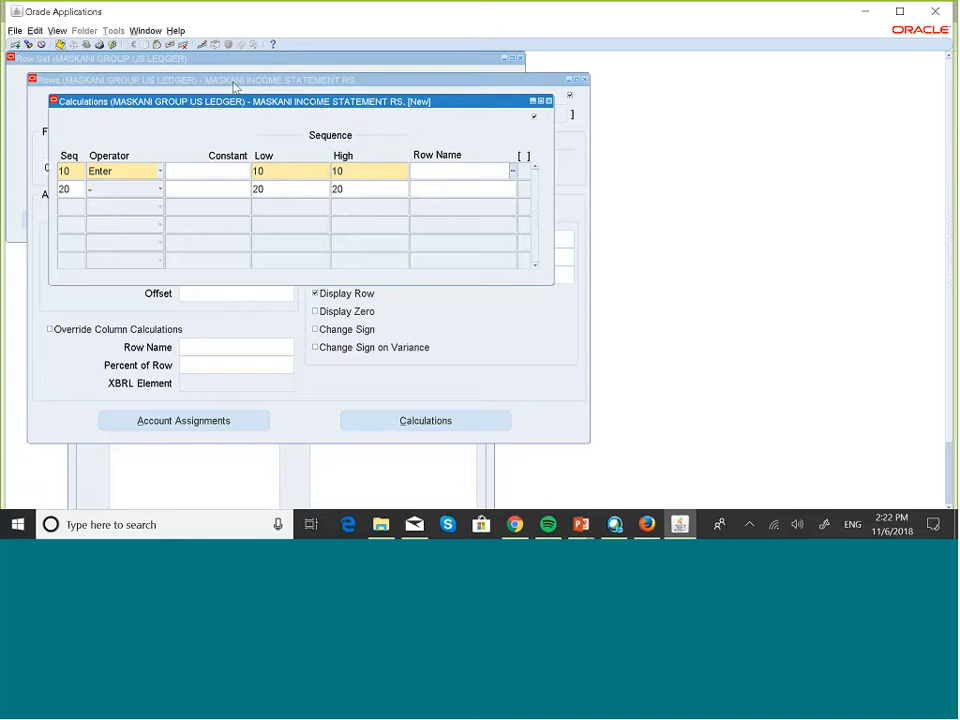
left_click(548, 101)
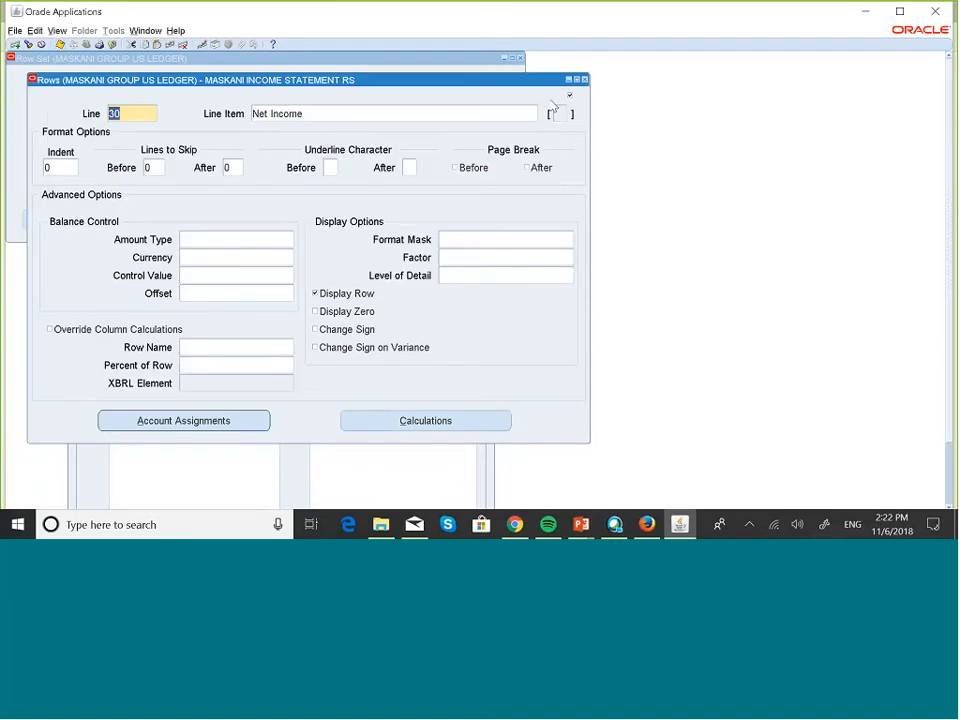
- Go through the row set's lines to check them, and close the row set definition
key("Up")
key("Up")
key("Down")
key("Up")
key("Down")
key("Down")
left_click(585, 79)
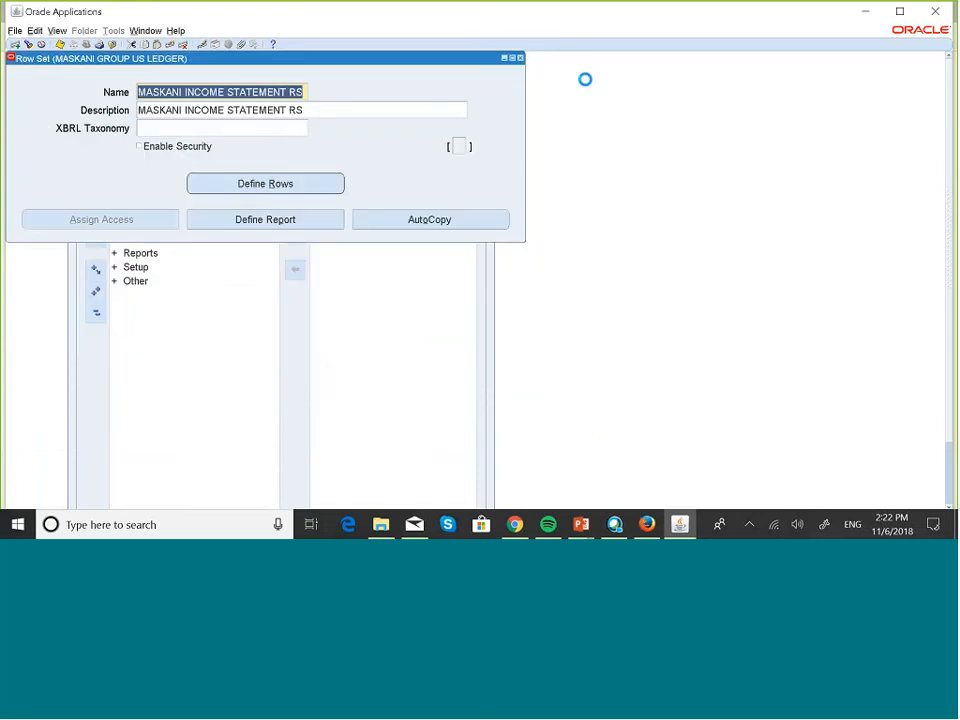
left_click(520, 58)
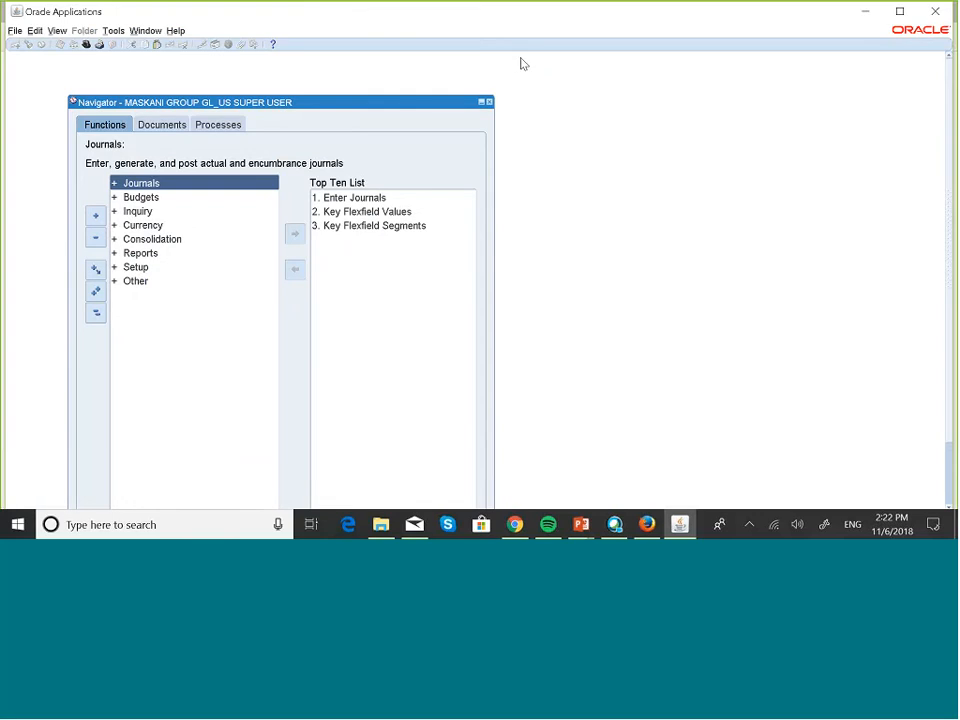
key("Down")
key("Down")
key("Down")
key("Down")
key("Down")
key("Return")
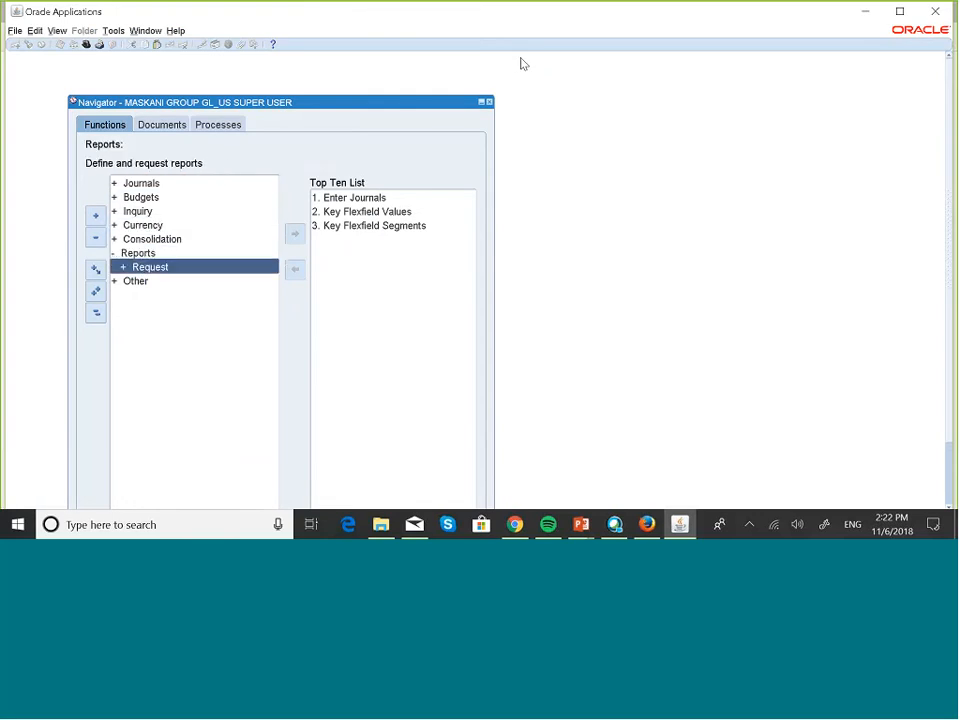
key("Return")
key("Down")
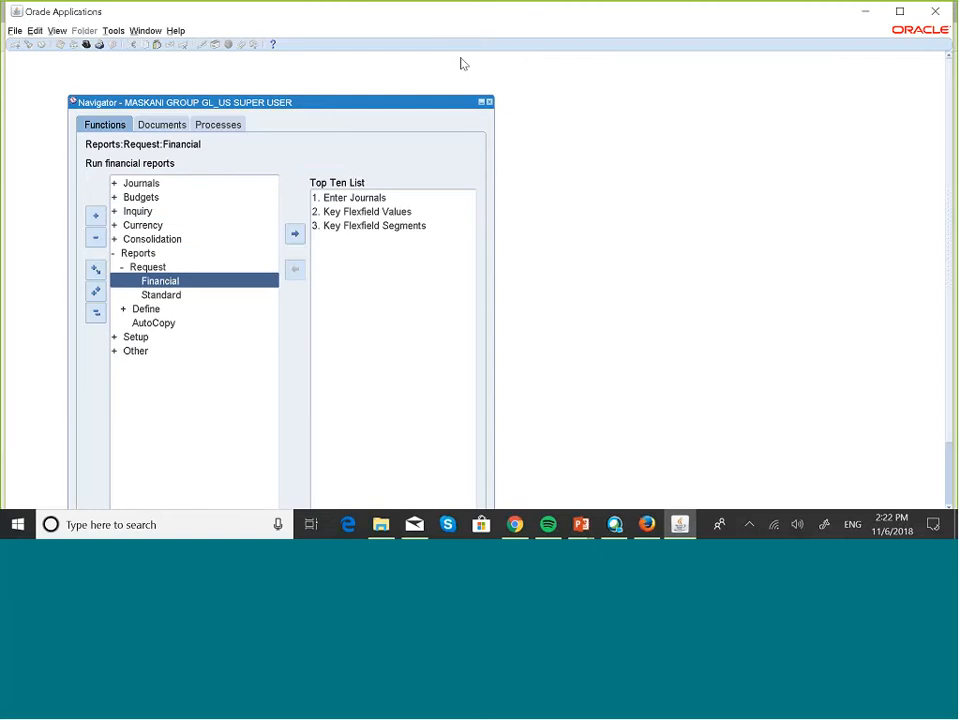
left_click(95, 313)
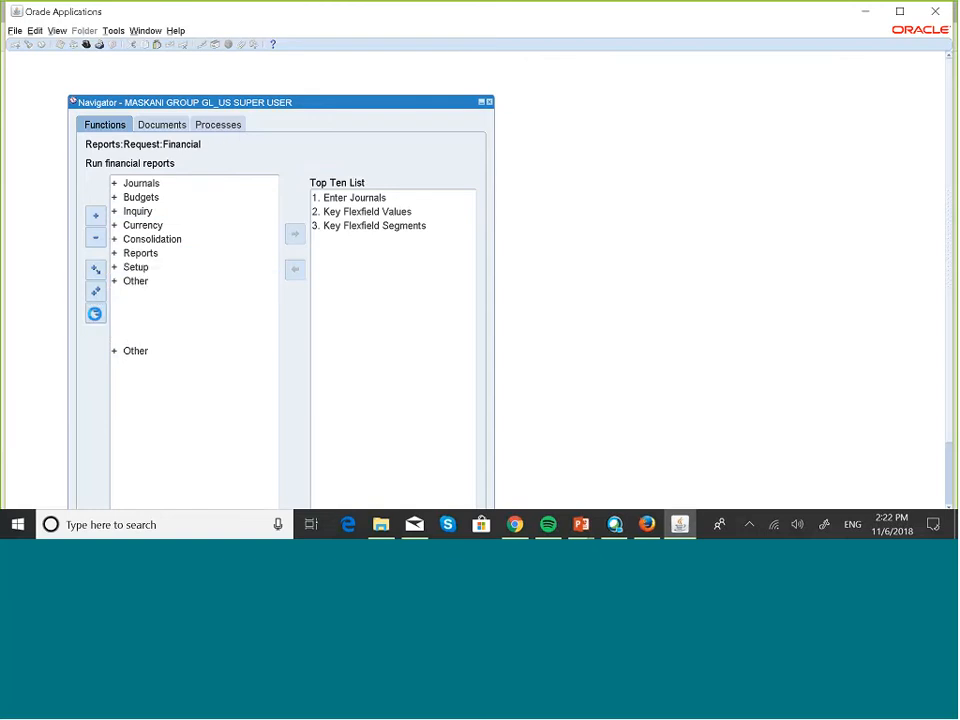
- Open the Column Set definition form among the report definition functions
key("Down")
key("Down")
key("Down")
key("Down")
key("Down")
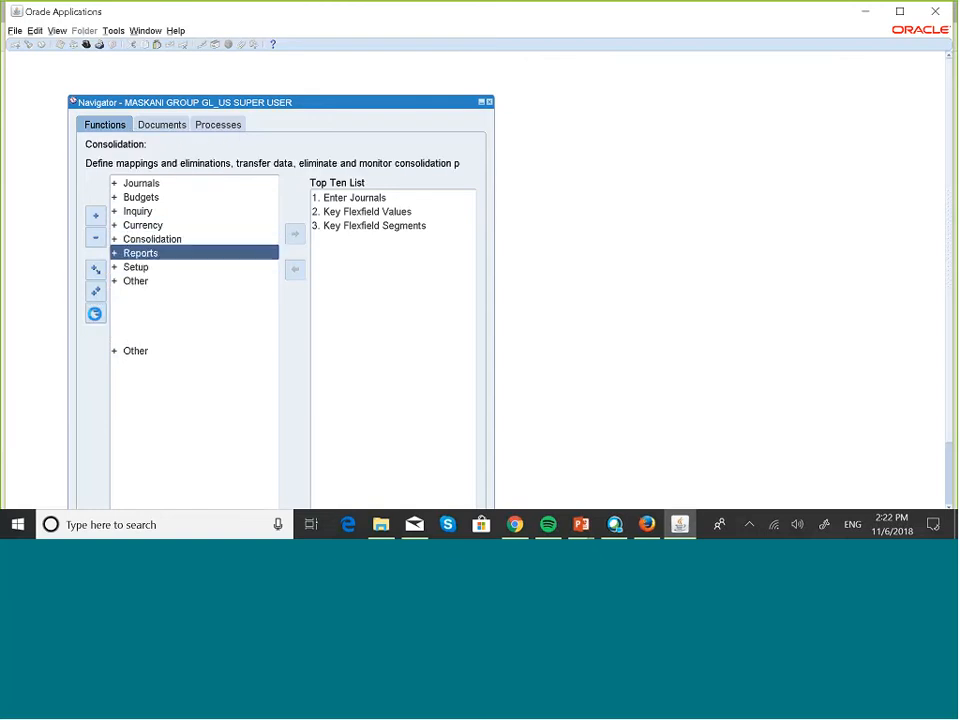
key("Return")
key("Down")
key("Down")
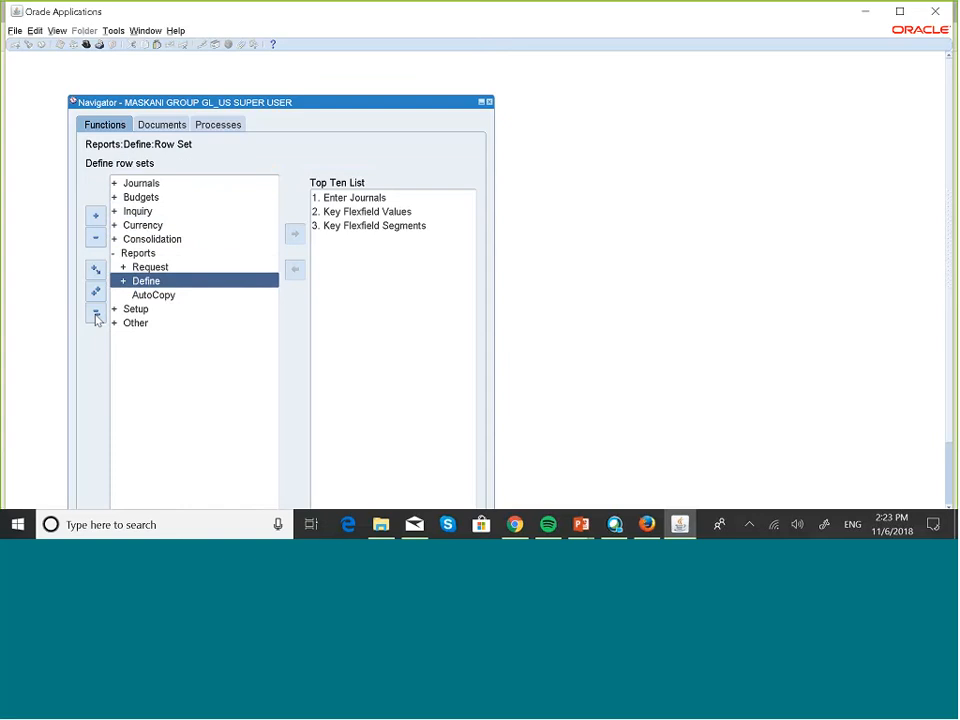
key("Return")
key("Down")
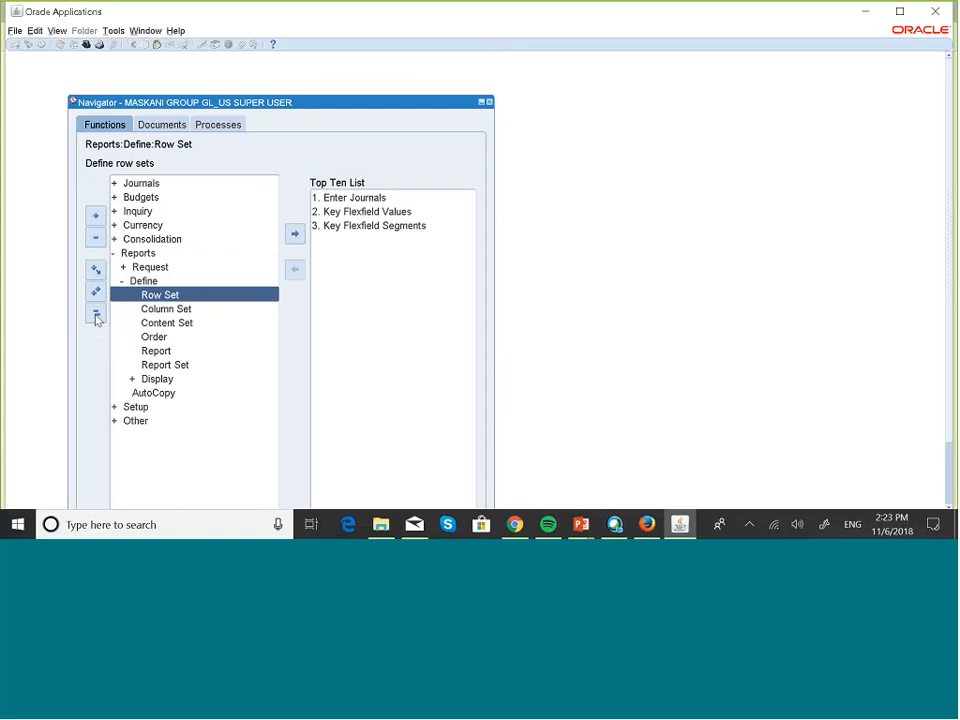
key("Down")
key("Down")
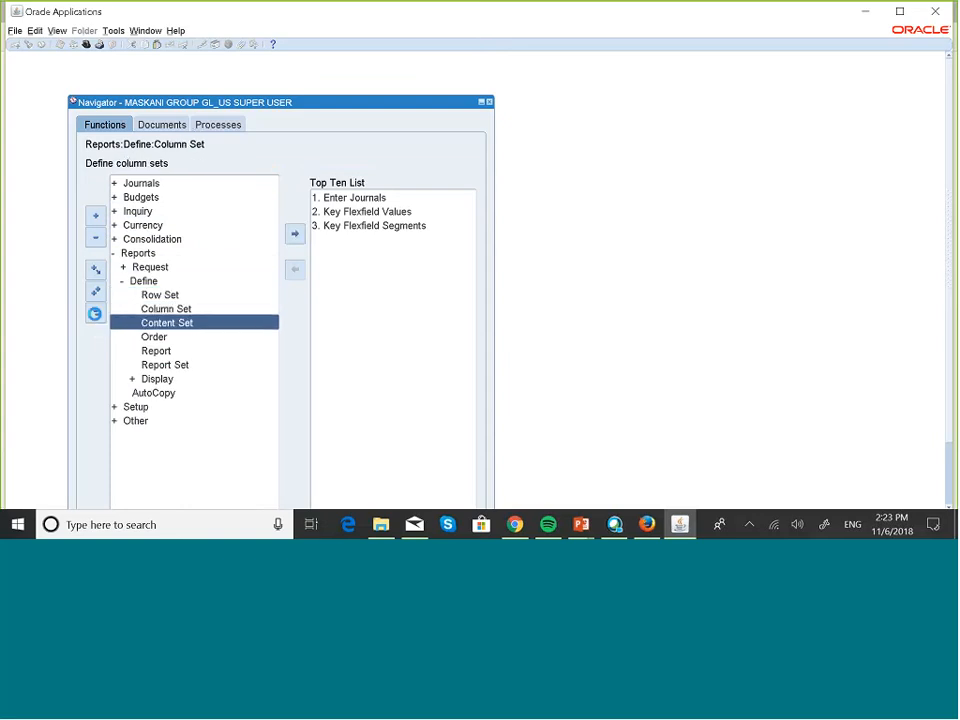
key("Up")
key("Return")
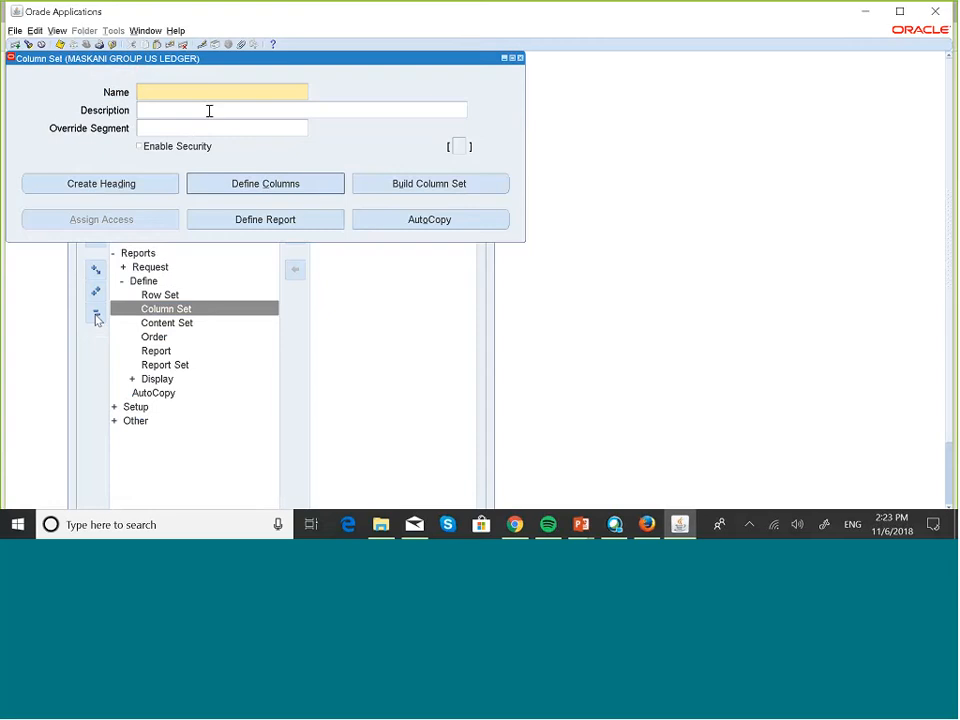
- Name the new column set MASKANI INCOME STATEMENT CS and use the same text as its description
key("Caps_Lock")
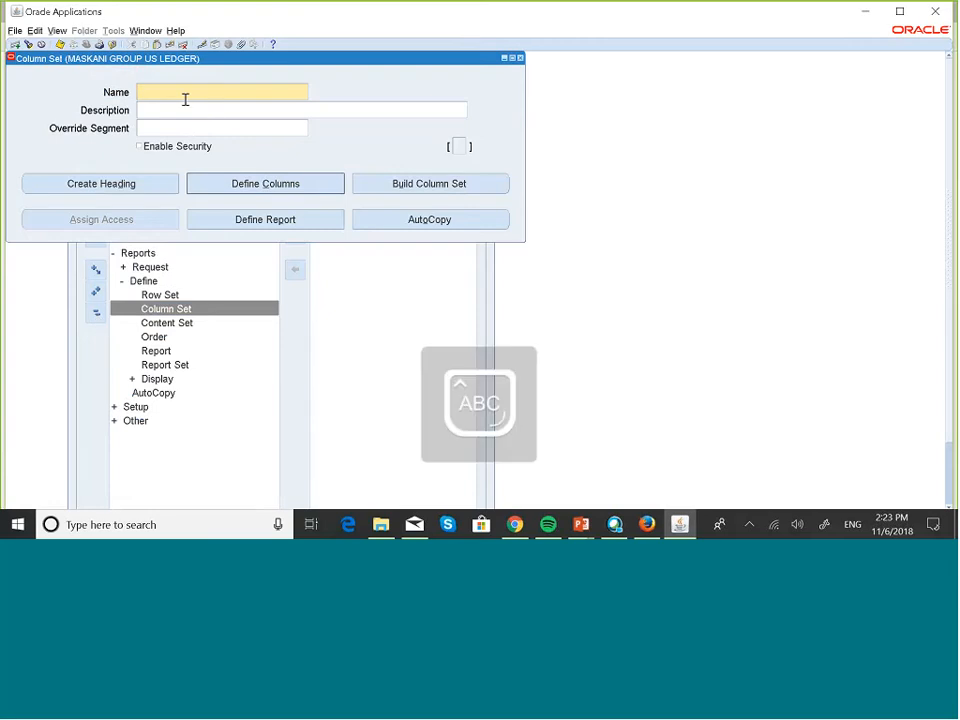
type("MASKANI")
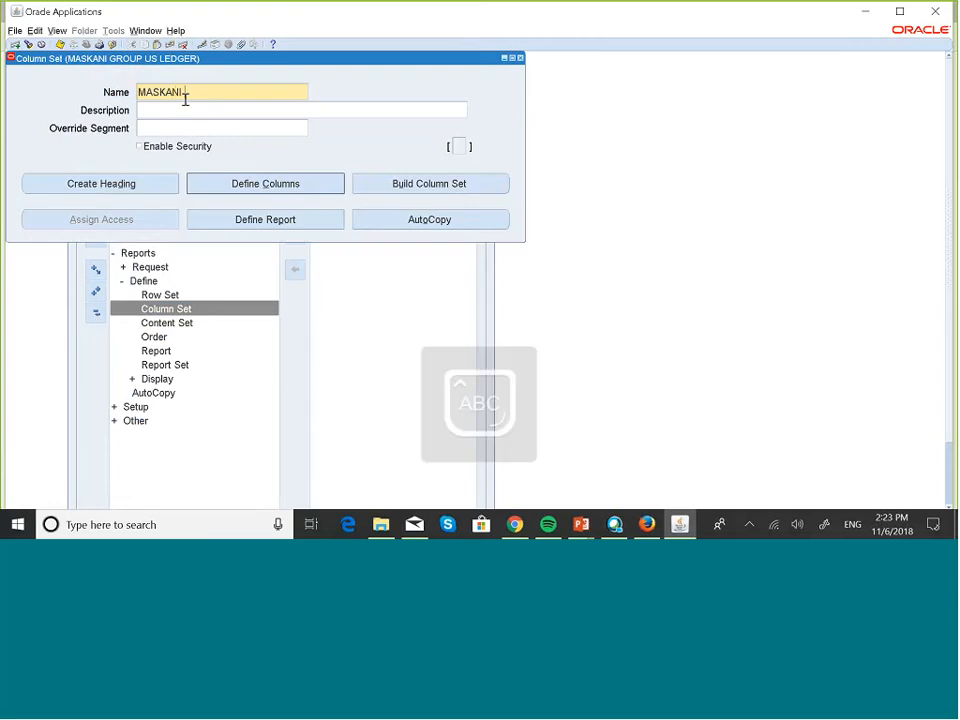
type("-INCOME ST")
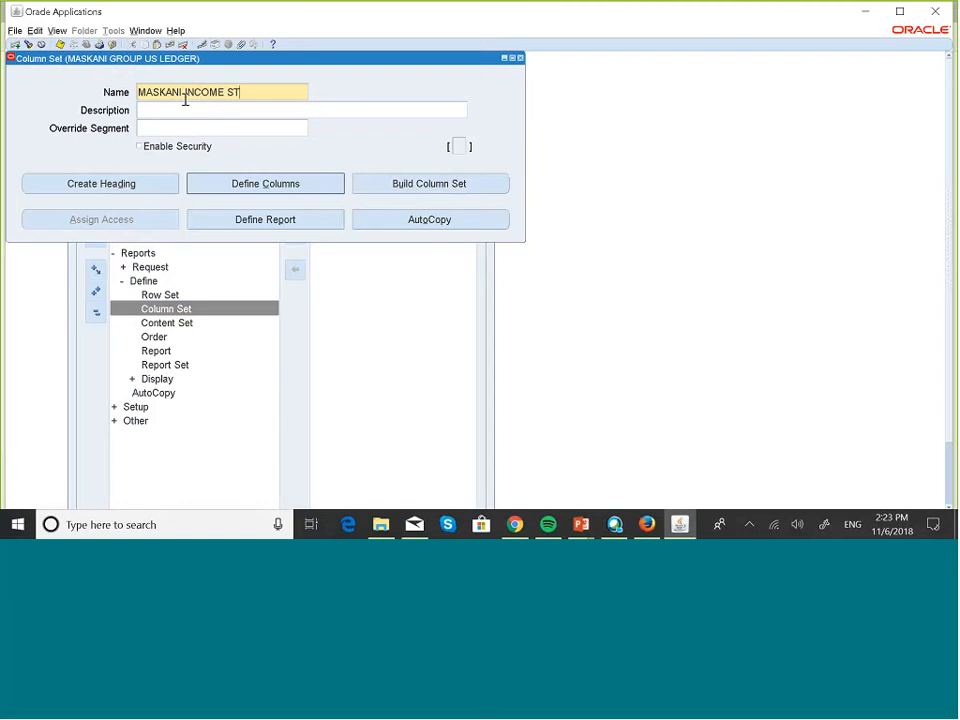
type("ATEMENT CS")
triple_click(231, 92)
key("ctrl+c")
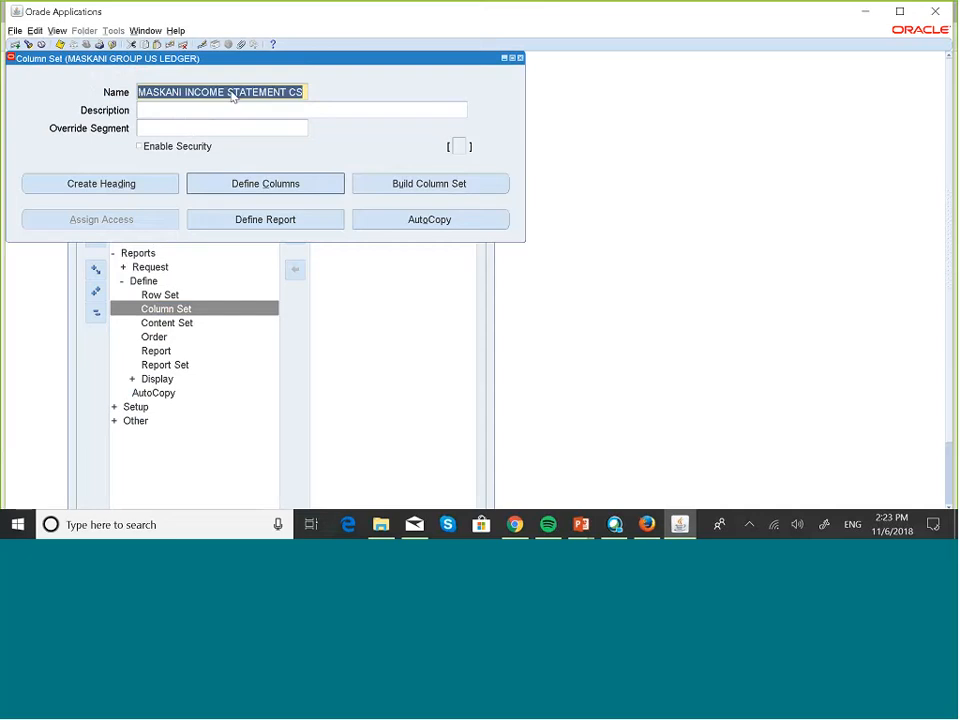
left_click(211, 111)
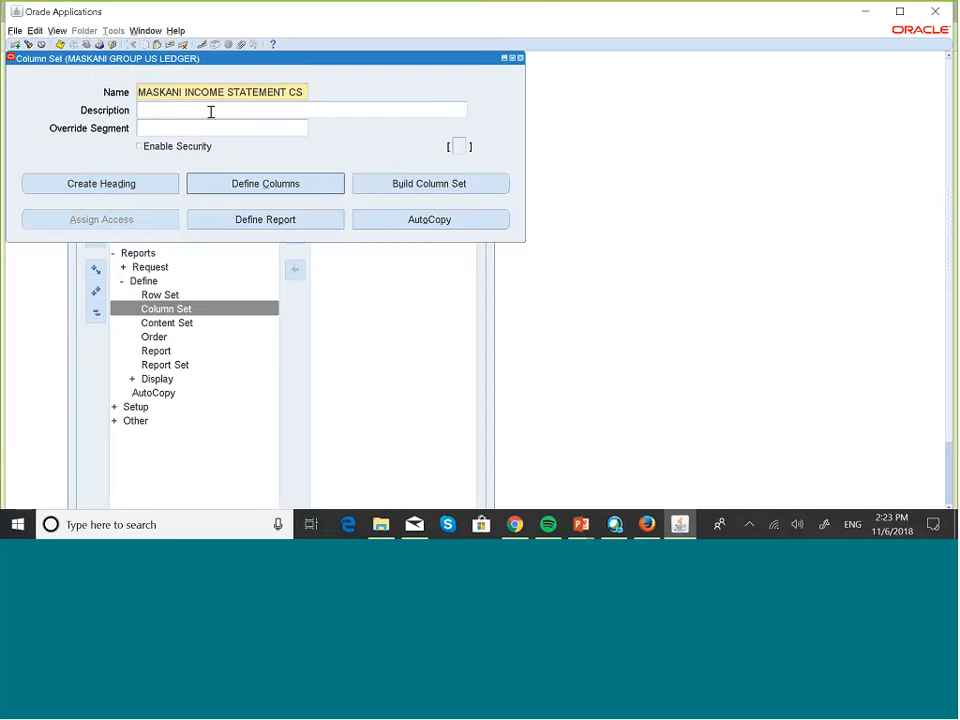
key("ctrl+v")
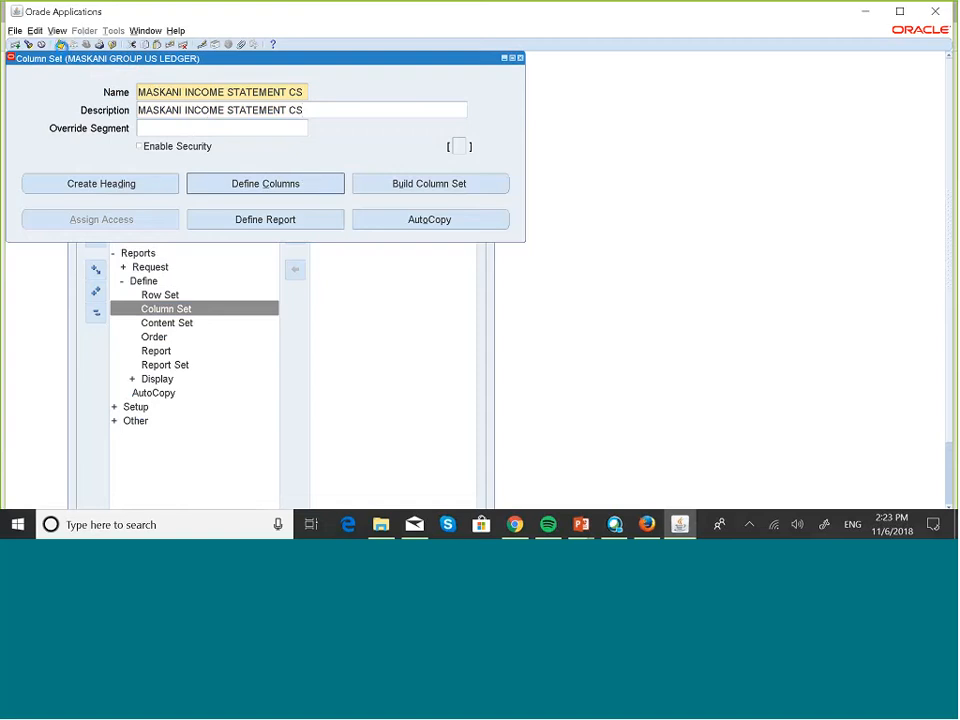
- Open the column set builder and check the planned columns on the Income Statement slide in PowerPoint before returning to Oracle Applications
left_click(459, 186)
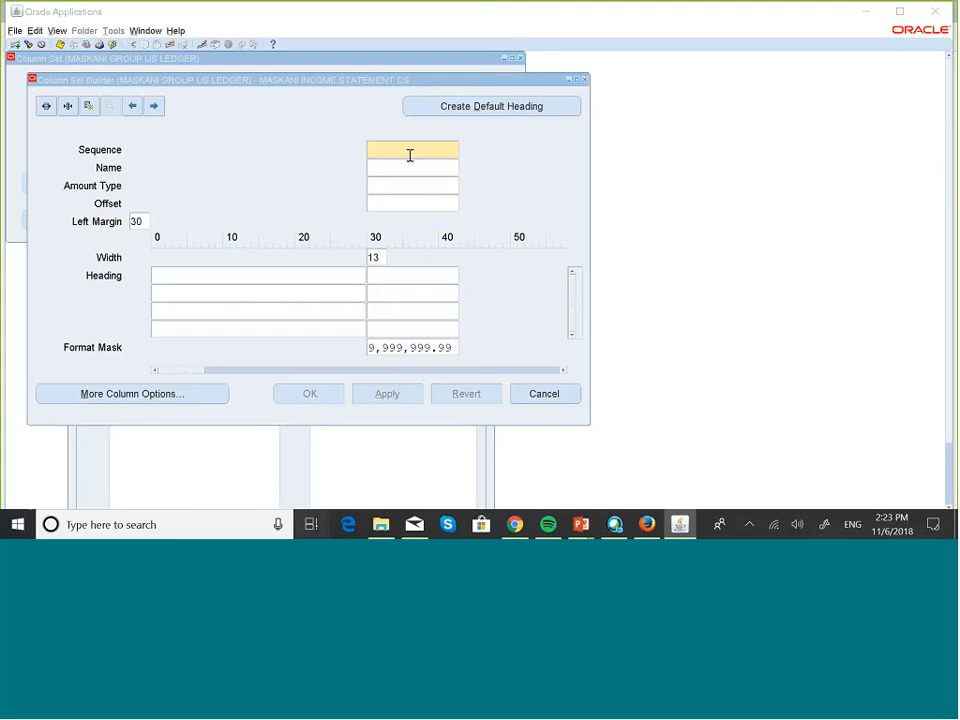
key("super+Tab")
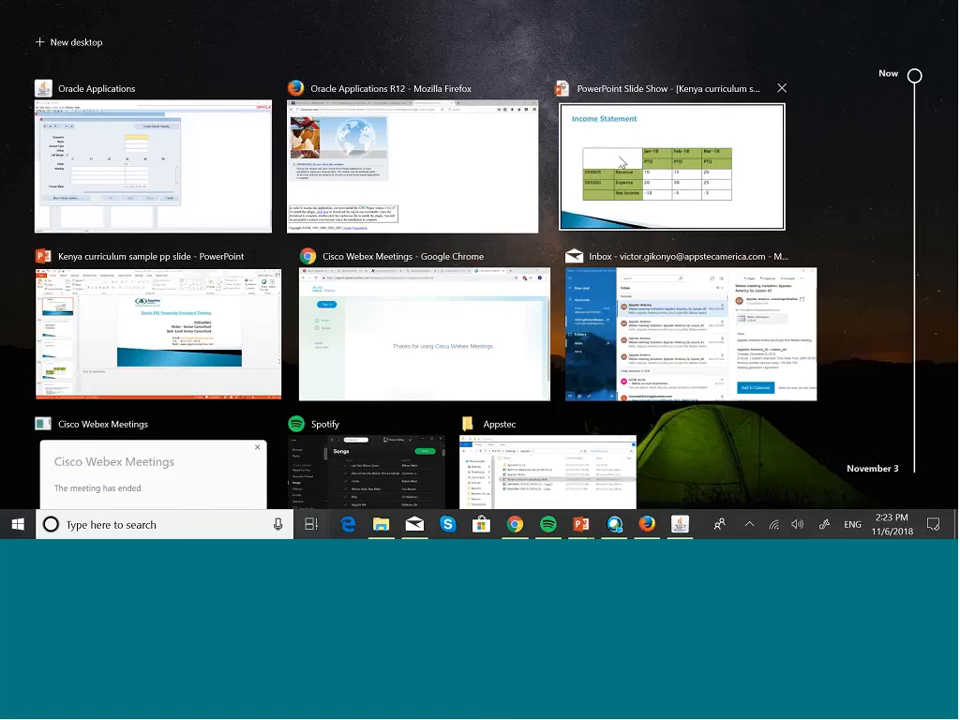
left_click(621, 162)
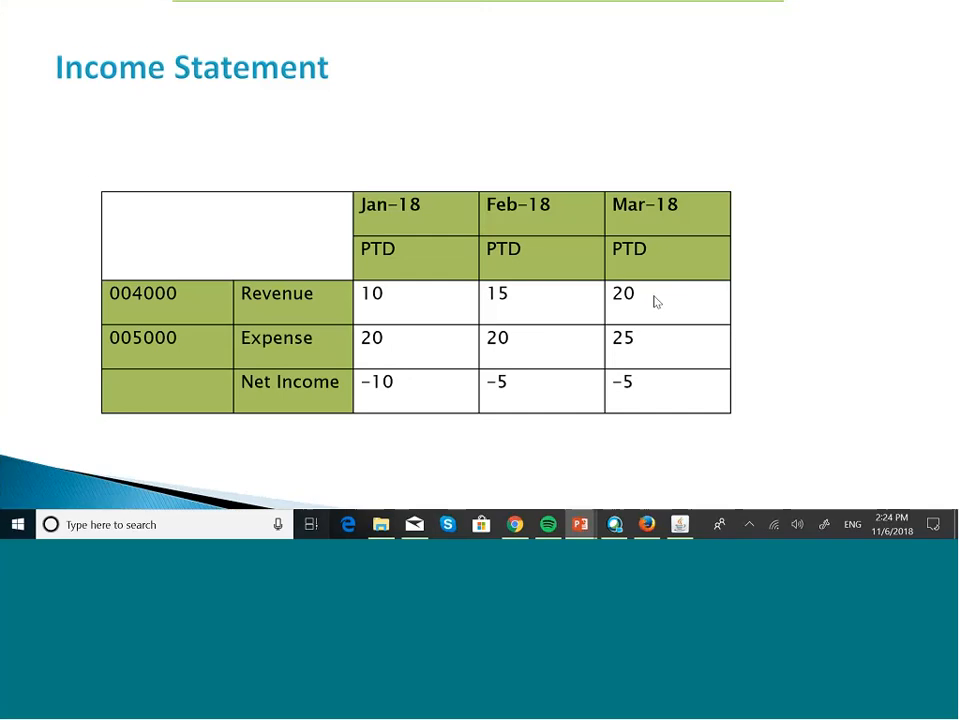
key("super+Tab")
left_click(500, 199)
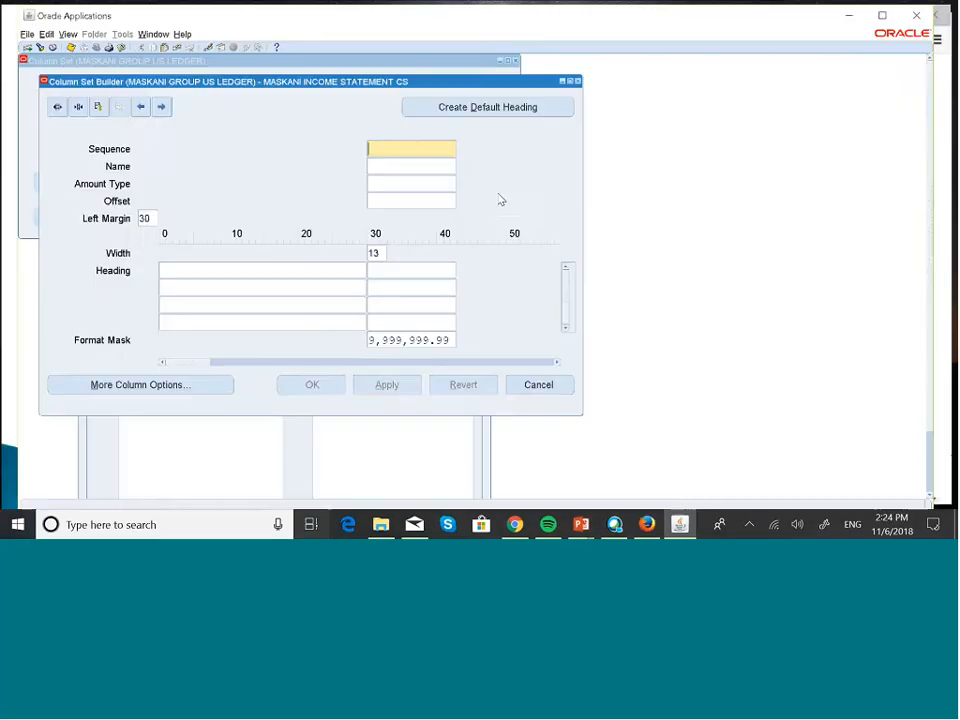
- Define the first column of the column set with sequence 10, amount type PTD-Actual and offset -2
type("10")
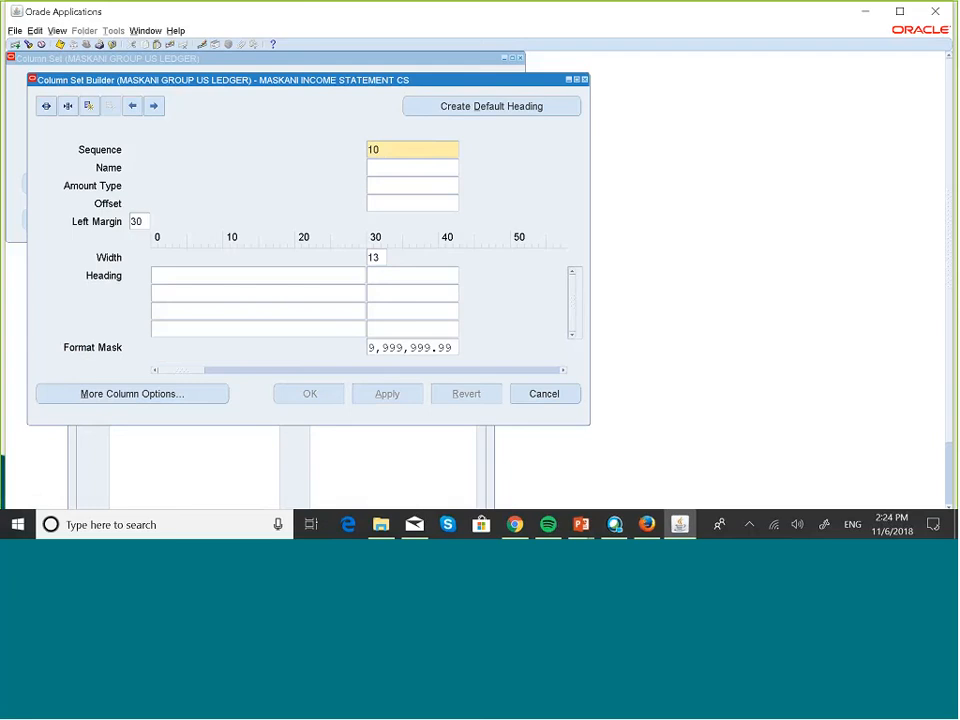
left_click(379, 208)
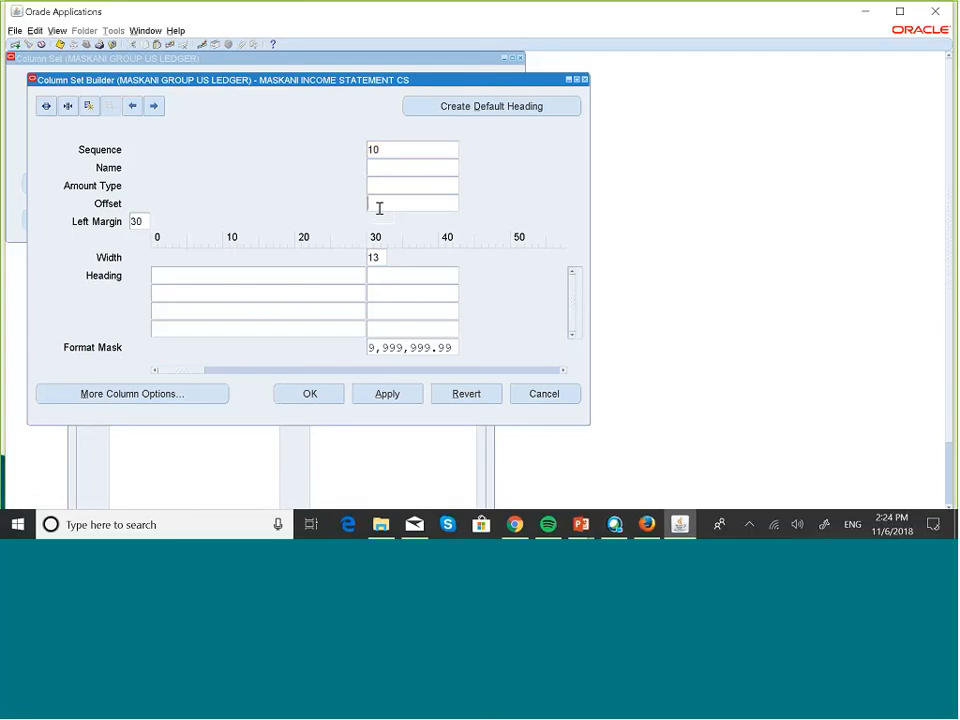
type("-2")
left_click(381, 187)
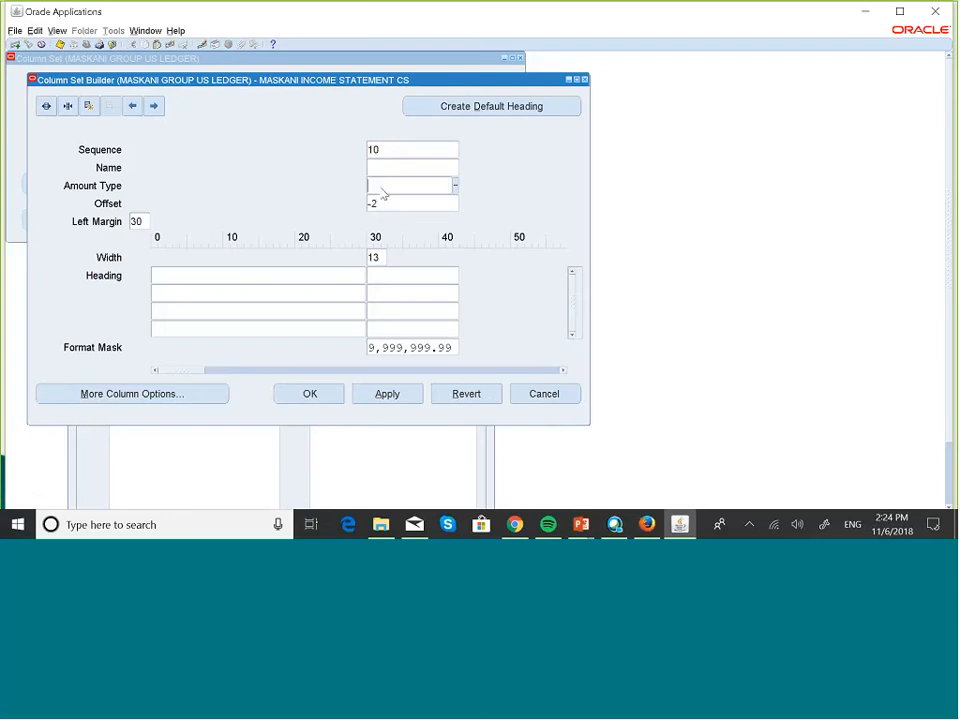
left_click(453, 187)
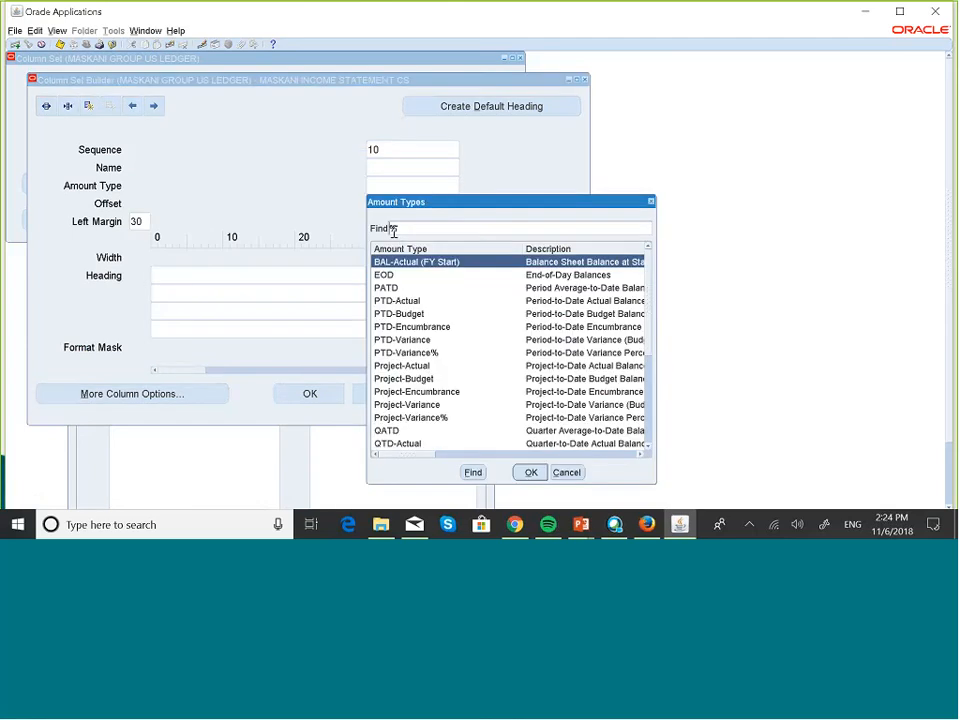
left_click(398, 300)
left_click(531, 472)
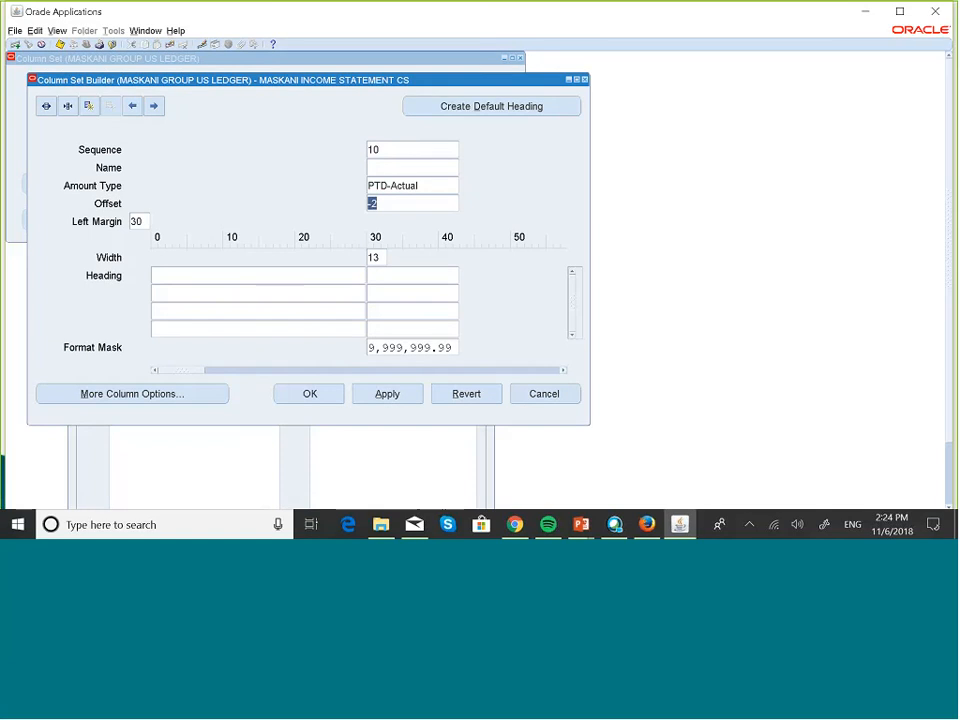
- Add a second column with sequence 20, amount type PTD-Actual and offset -1
left_click(89, 106)
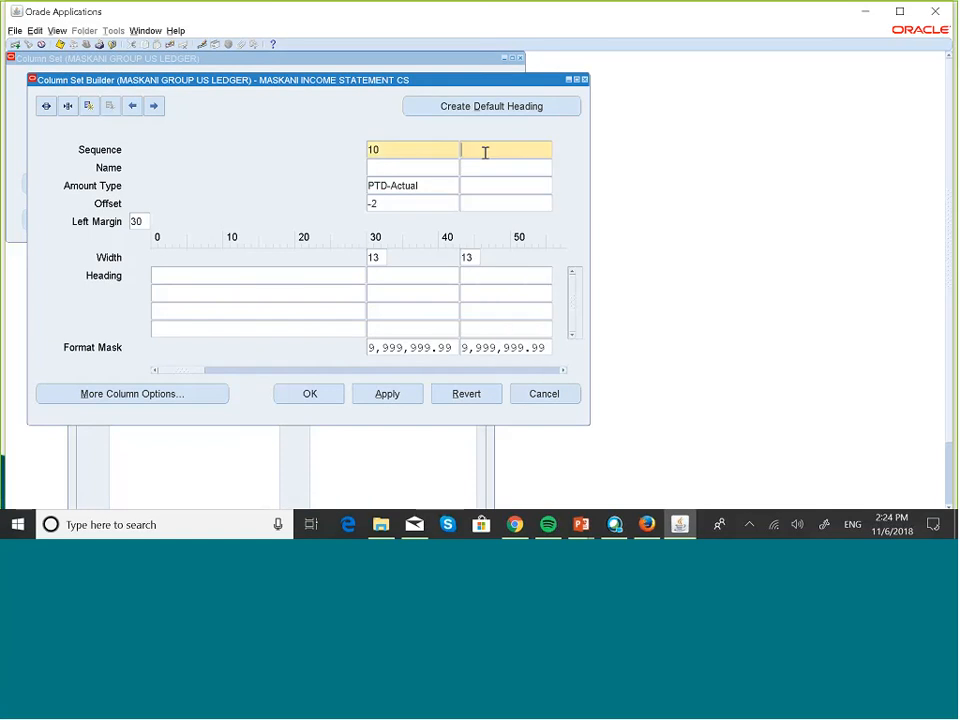
type("20")
left_click(465, 190)
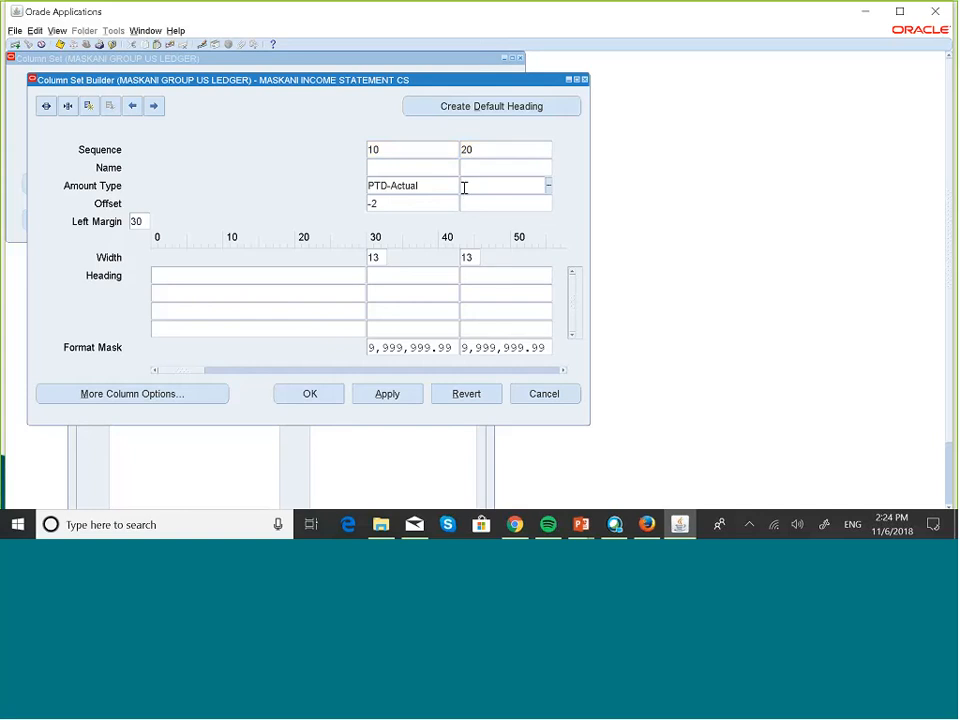
type("PTD")
key("Tab")
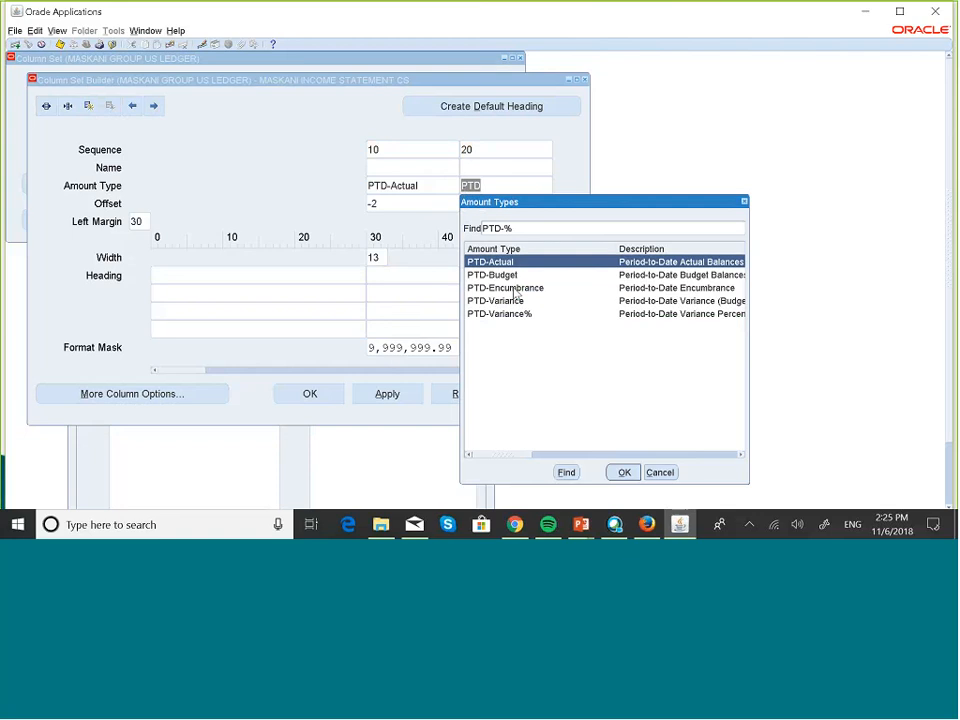
left_click(624, 472)
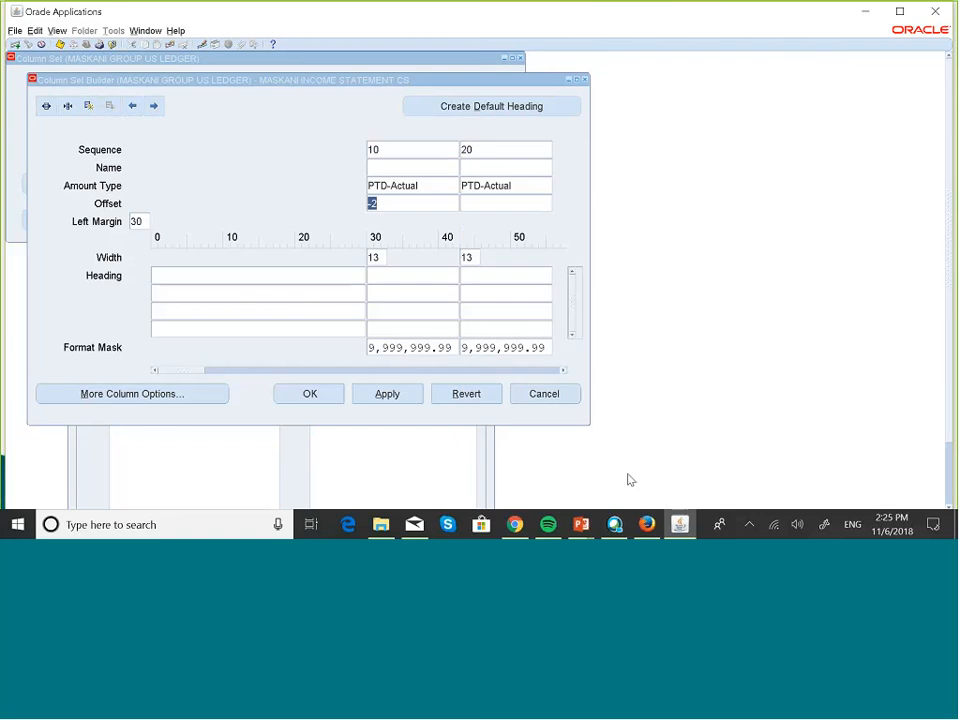
left_click(479, 203)
type("-")
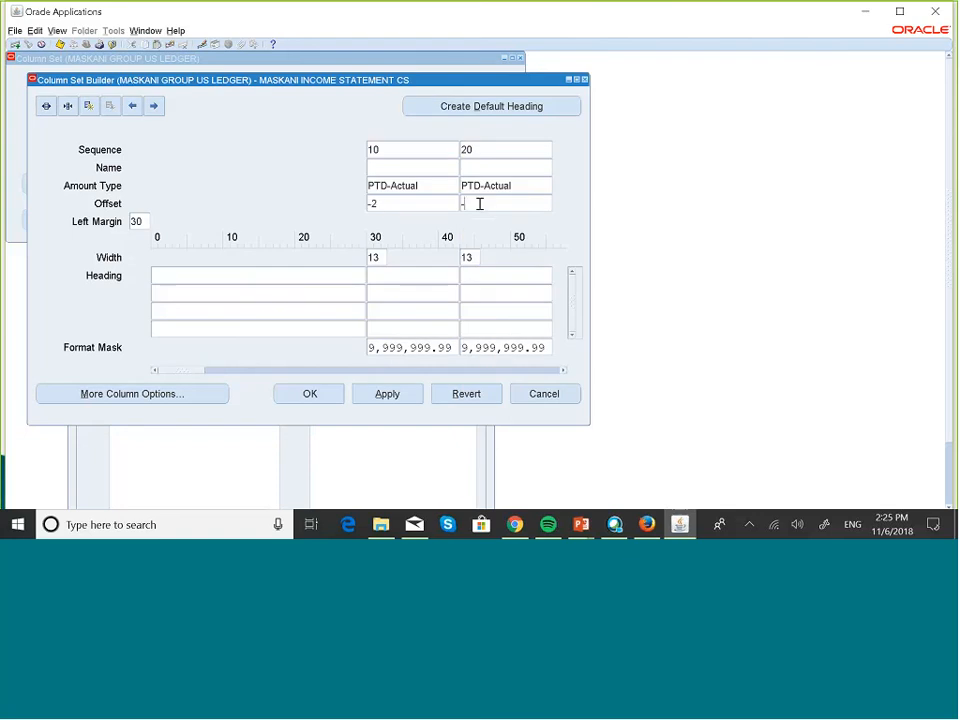
type("1")
- Add a third column with sequence 30, amount type PTD-Actual and offset 0
left_click(89, 106)
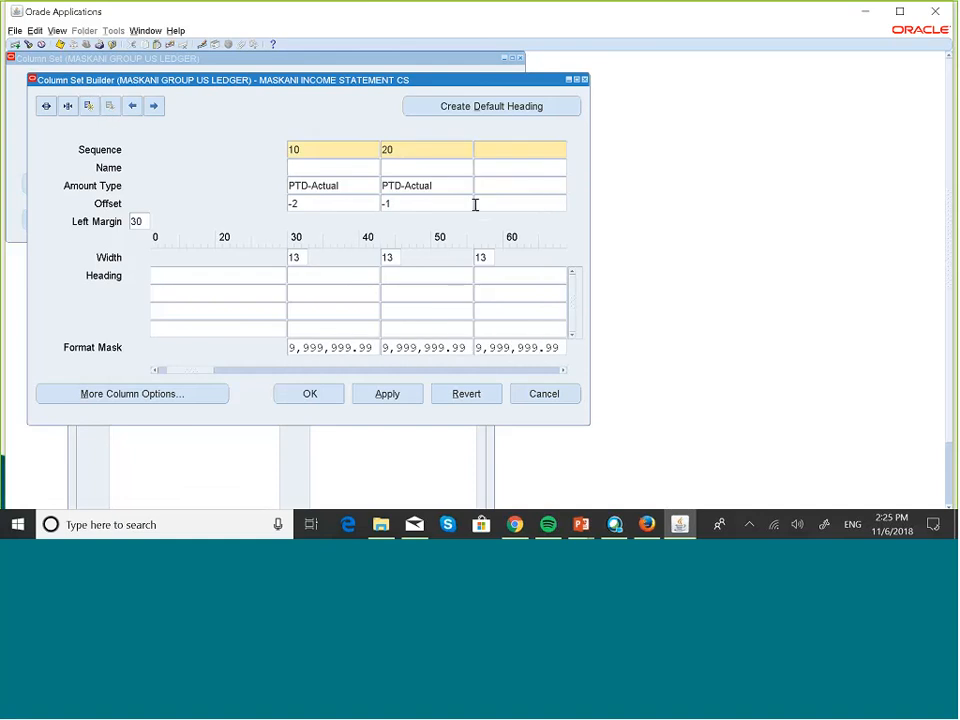
left_click(484, 186)
type("P")
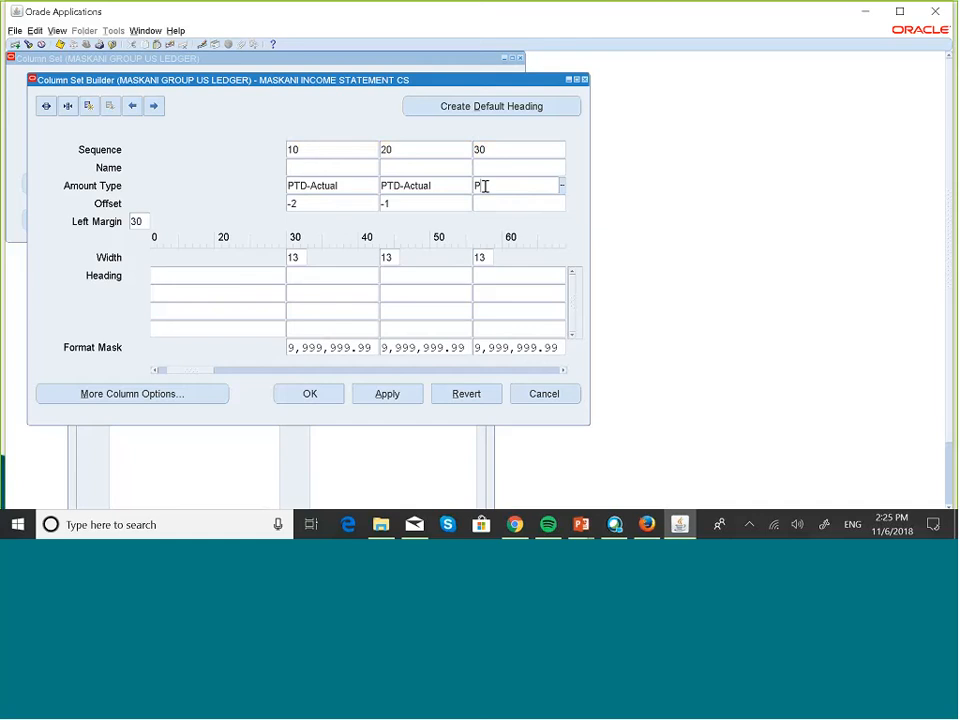
type("TD-")
key("Tab")
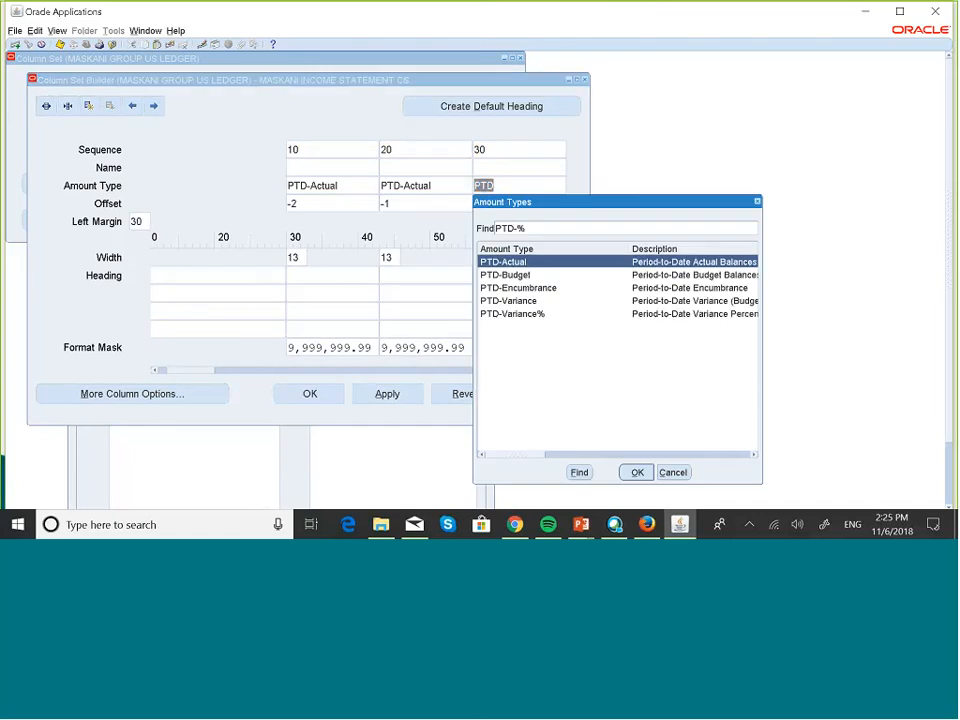
left_click(637, 472)
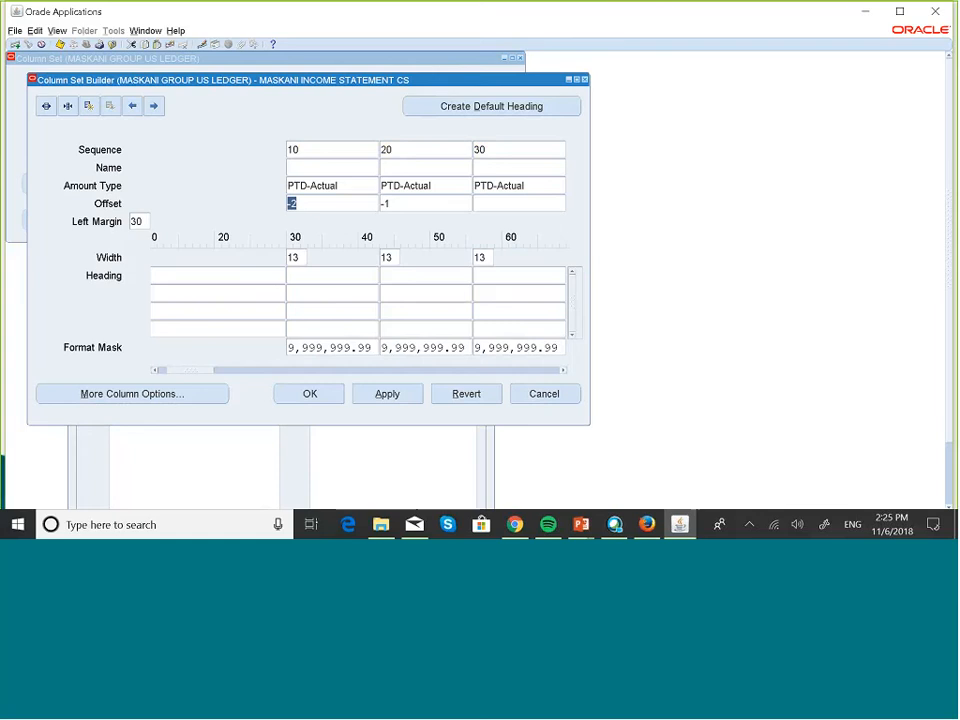
left_click(500, 204)
type("0")
- Create the default headings for the three columns, save the column set and close the builder
left_click(466, 110)
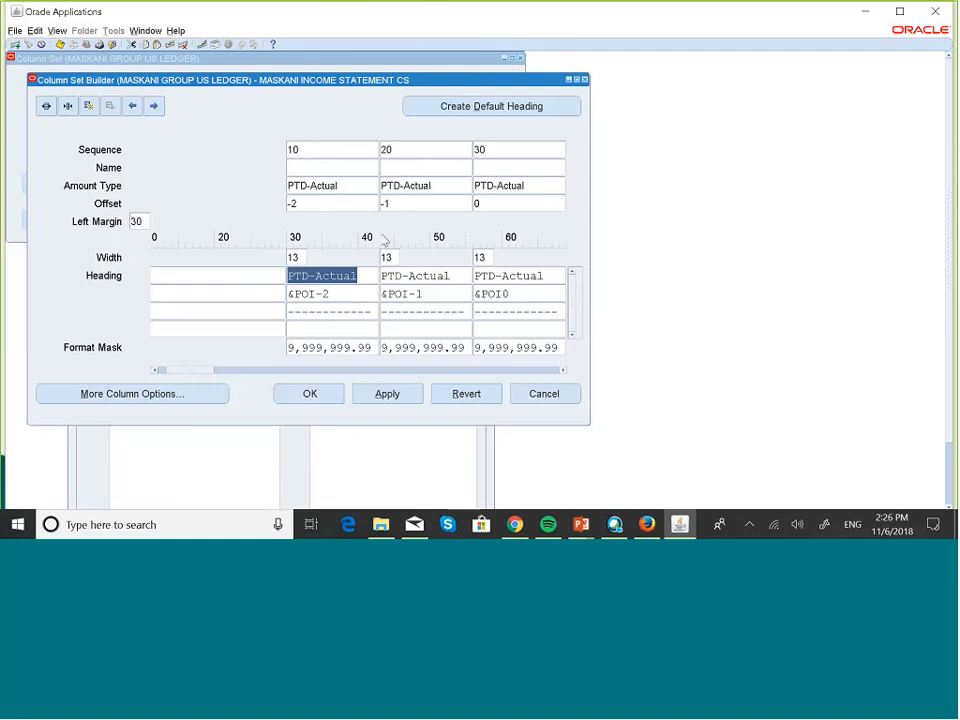
left_click(60, 45)
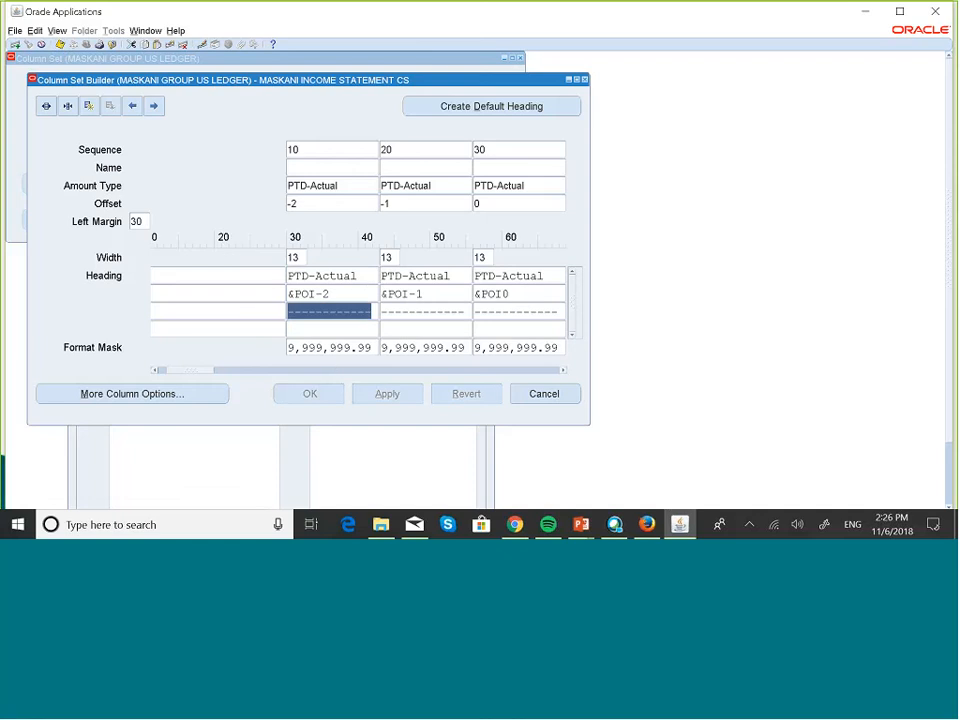
left_click(584, 79)
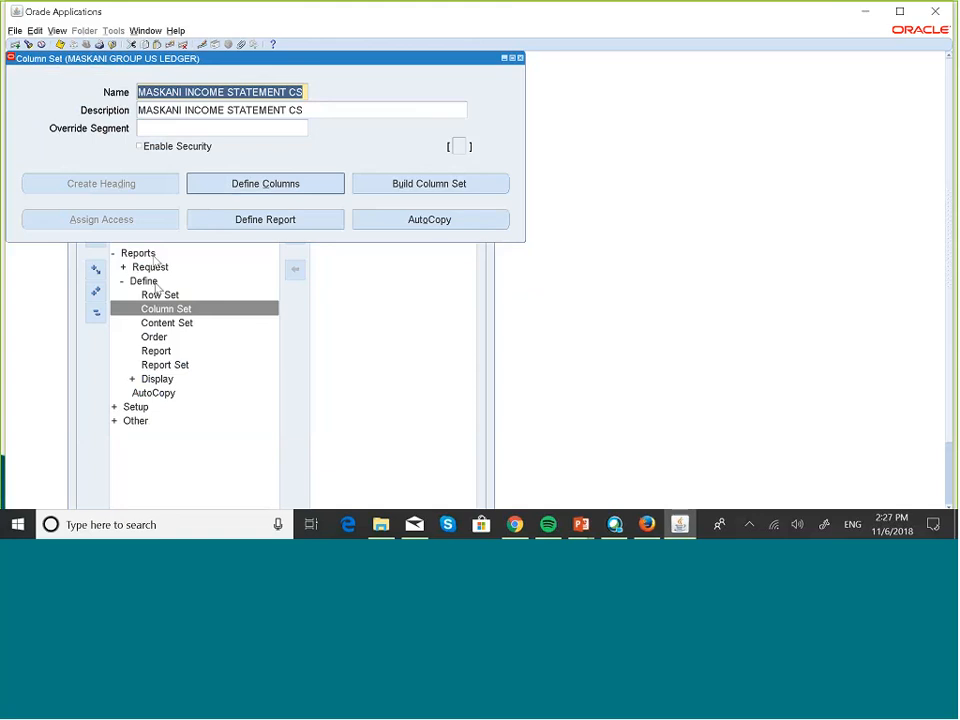
- Start a new financial report from the column set and enter MASKANI INCOME STATEMENT as its report name, title and description
left_click(283, 229)
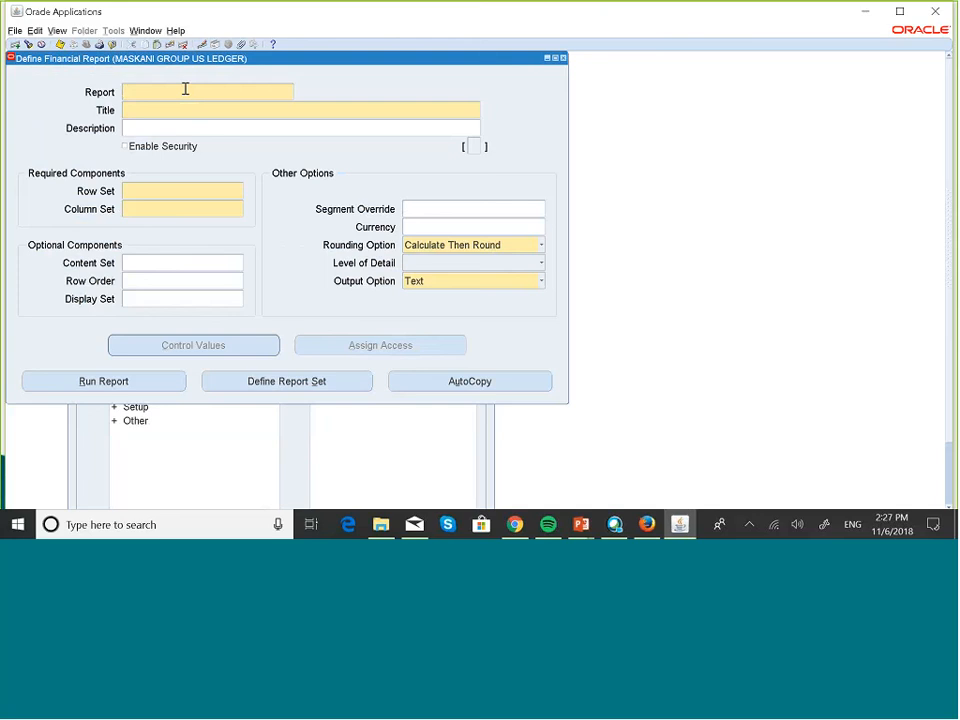
type("MASKANI INCOME STATEMEN")
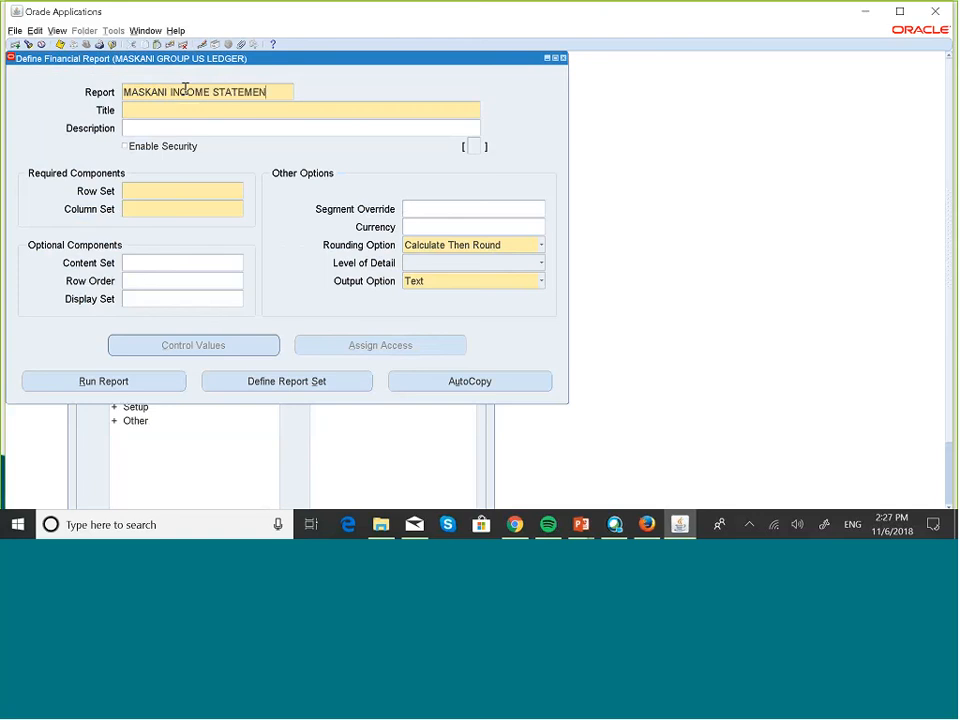
type("T")
triple_click(247, 93)
key("ctrl+c")
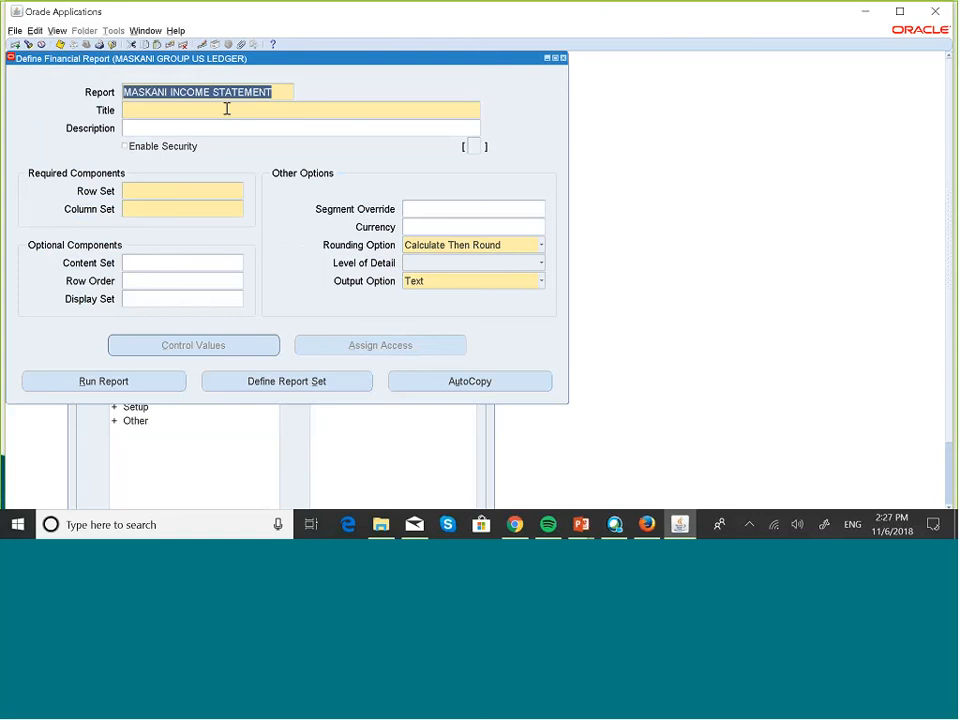
left_click(227, 109)
key("ctrl+v")
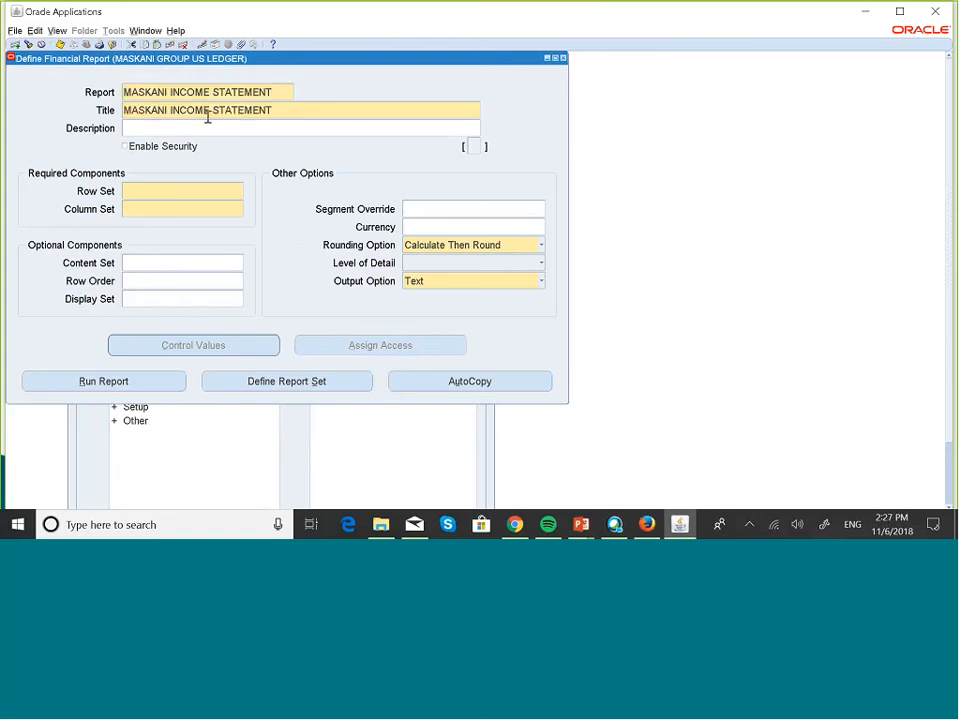
left_click(204, 124)
key("ctrl+v")
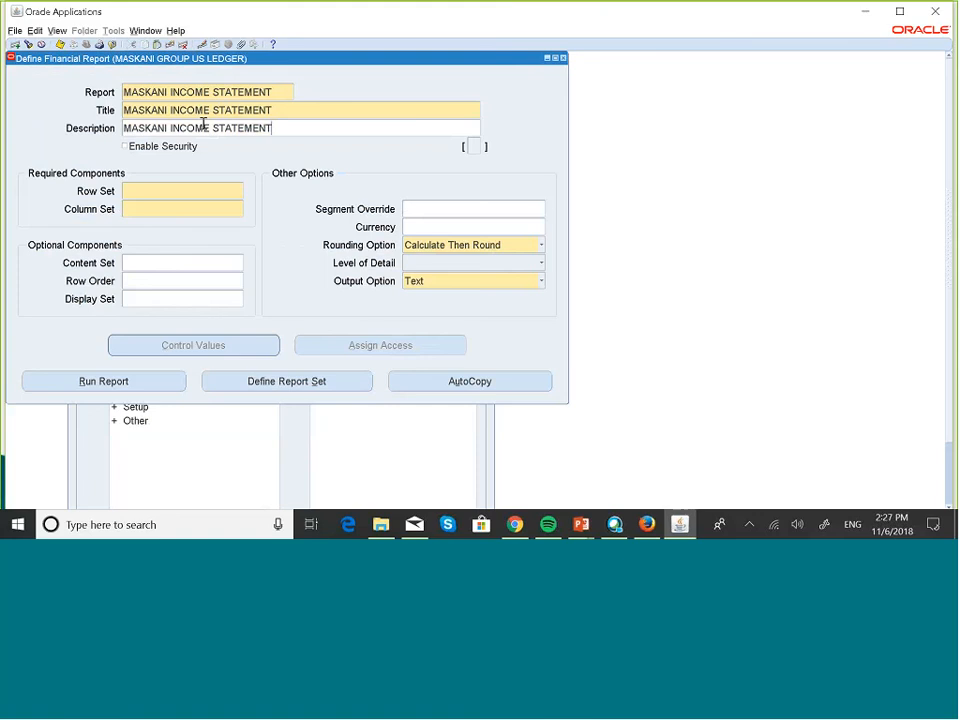
- Assign row set MASKANI INCOME STATEMENT RS and column set MASKANI INCOME STATEMENT CS to the report
left_click(153, 187)
type("MASKA")
key("Tab")
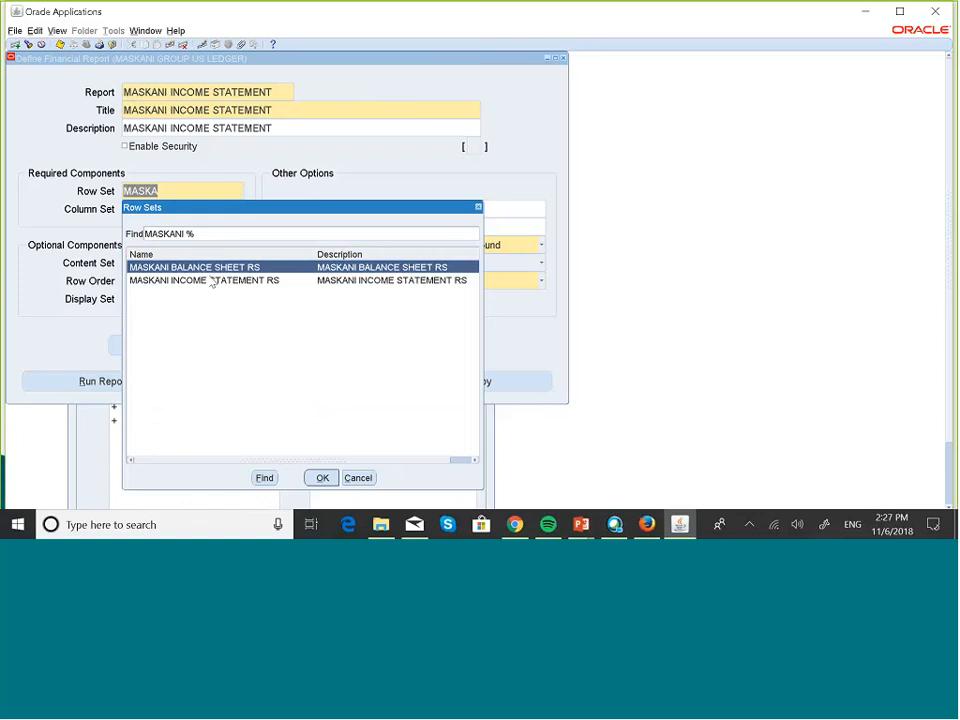
left_click(225, 282)
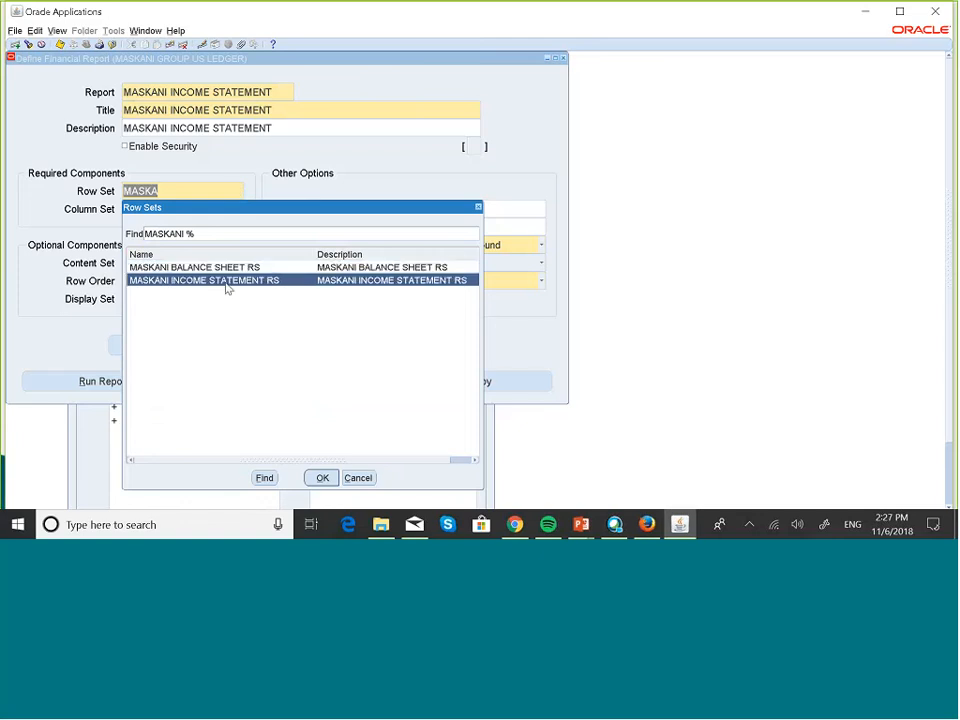
left_click(322, 479)
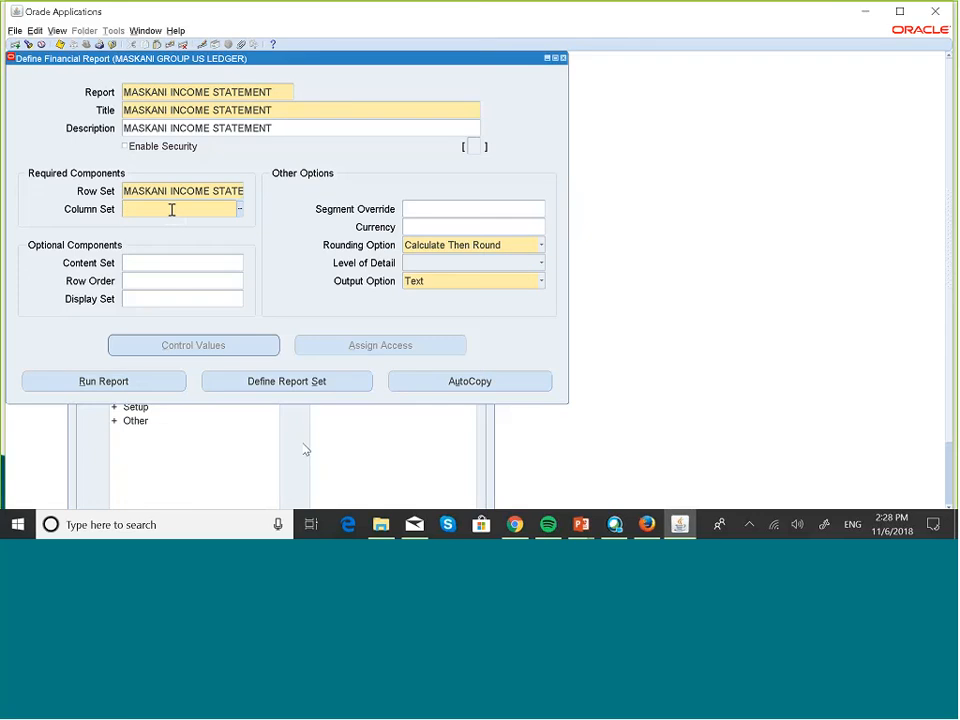
type("MASK")
key("Tab")
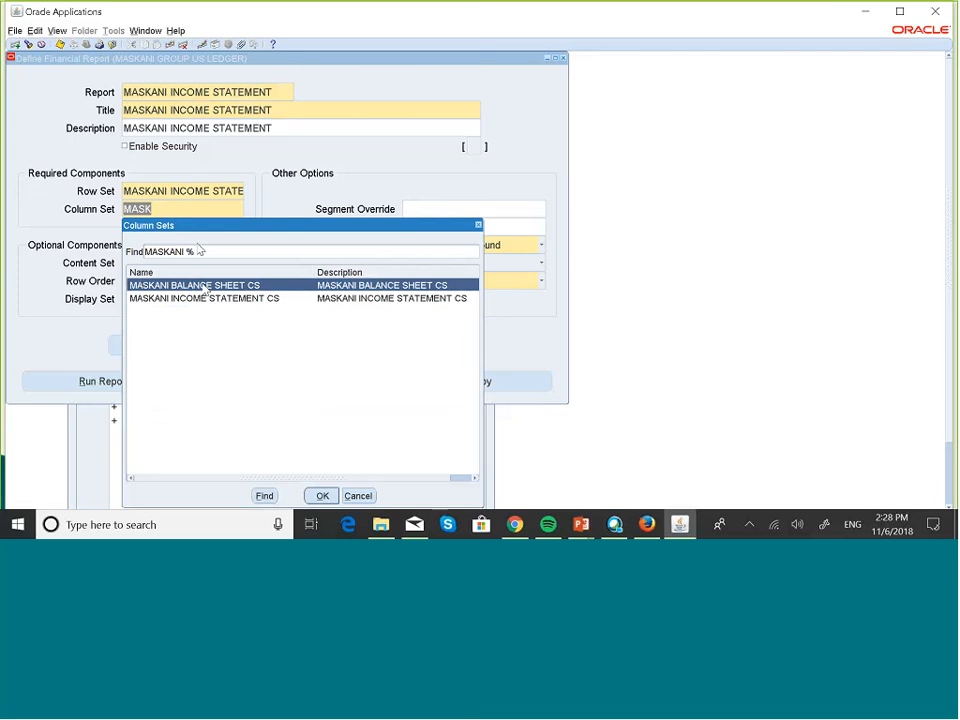
left_click(246, 299)
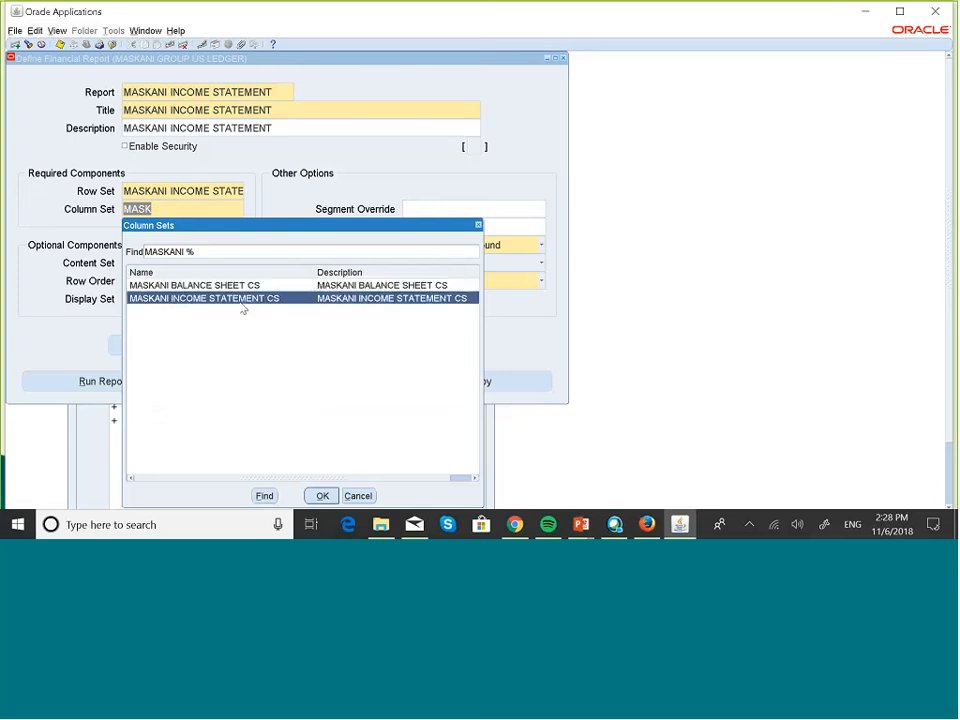
left_click(320, 496)
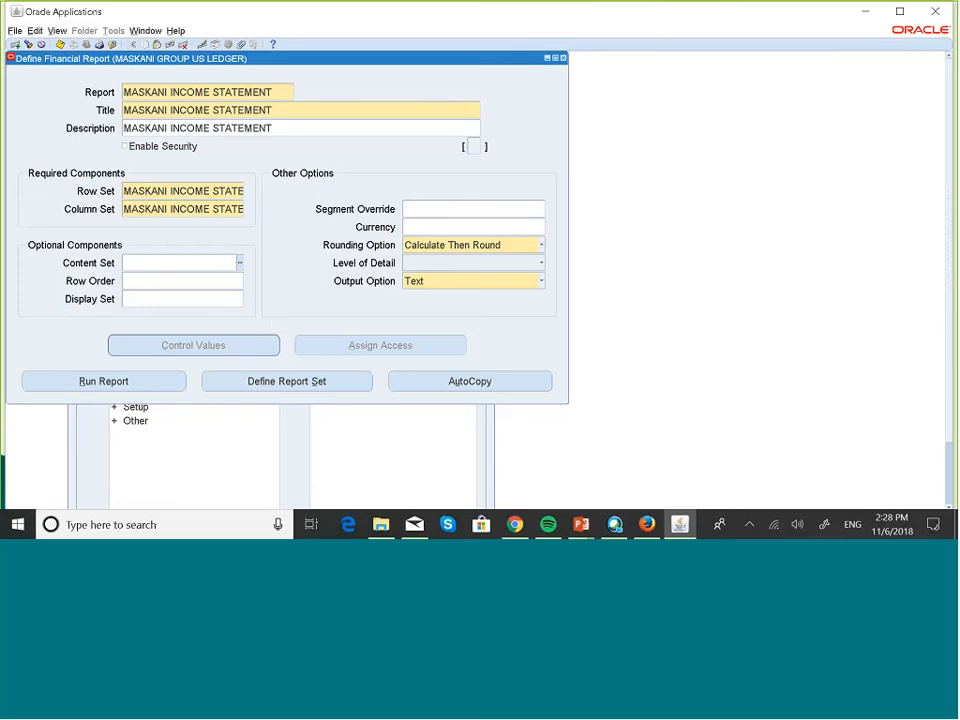
- Save the report definition and bring the report up for running
left_click(146, 384)
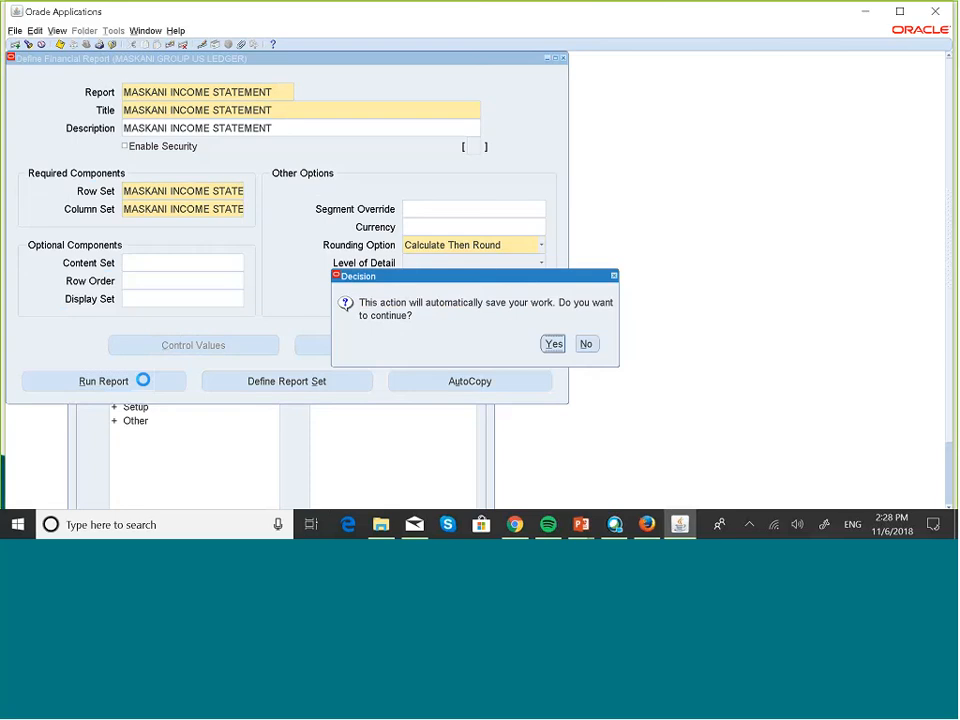
left_click(554, 344)
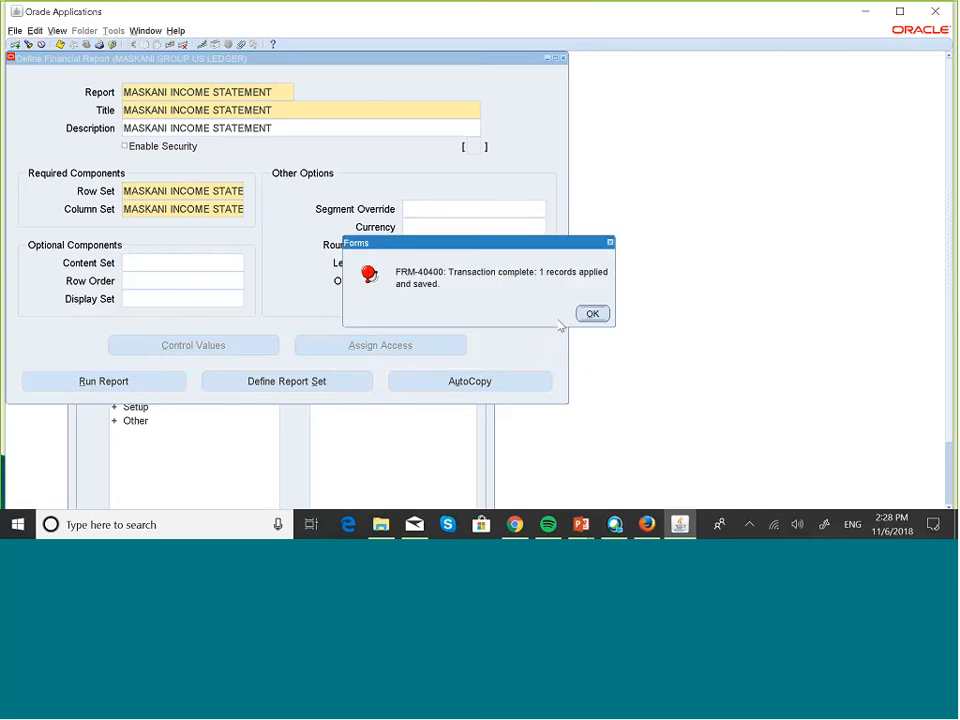
left_click(593, 313)
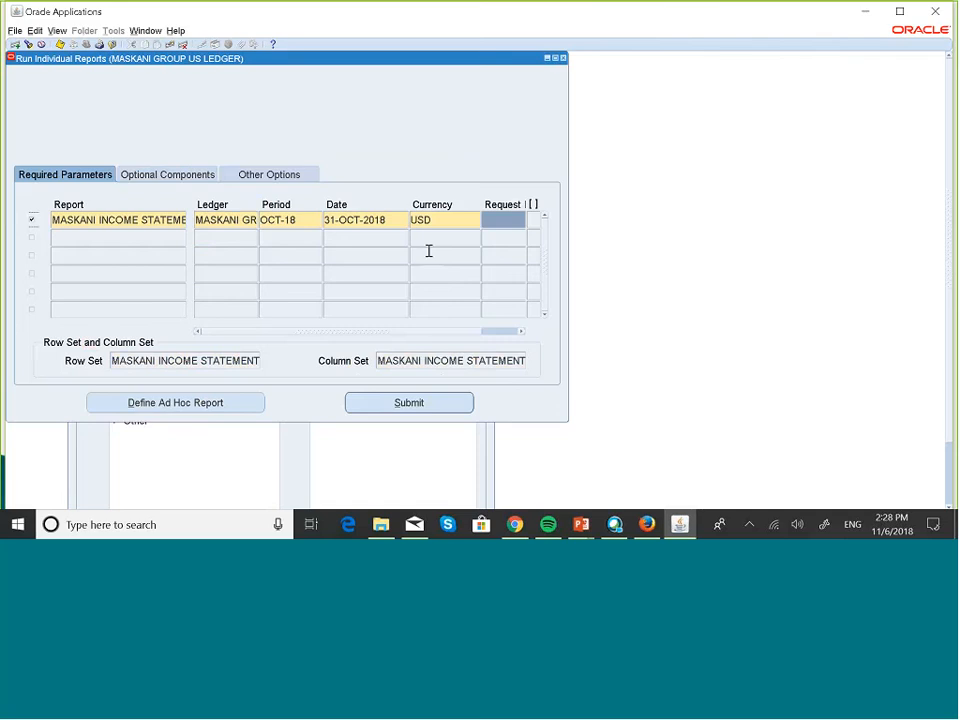
- Look over the report run's optional components and other options, and submit the report with its required parameters as they stand
left_click(170, 178)
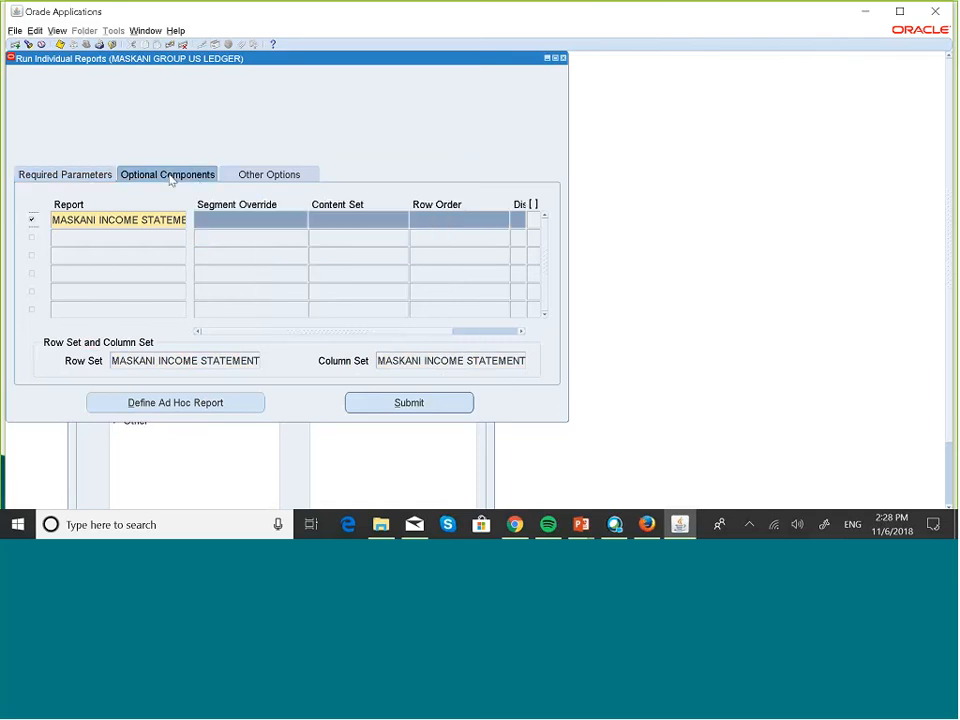
left_click(268, 174)
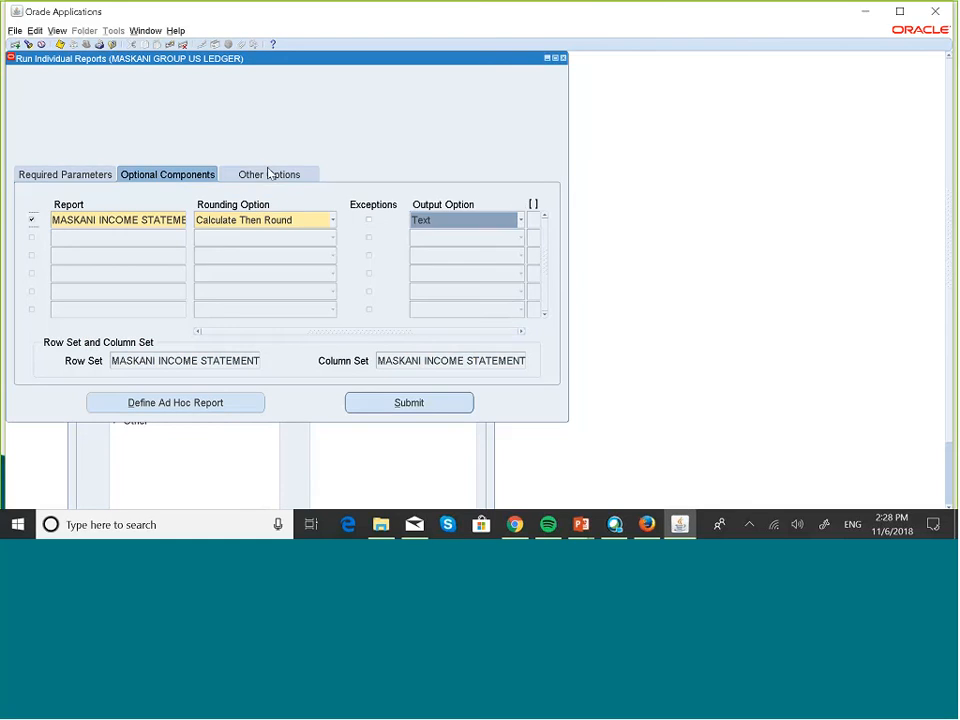
left_click(87, 174)
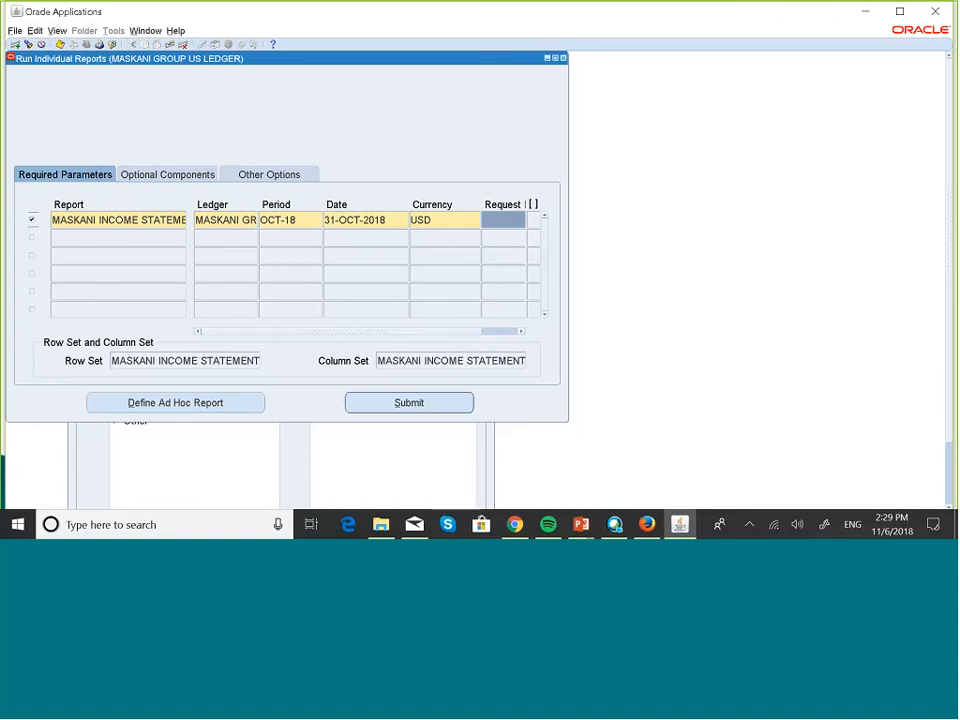
left_click(442, 400)
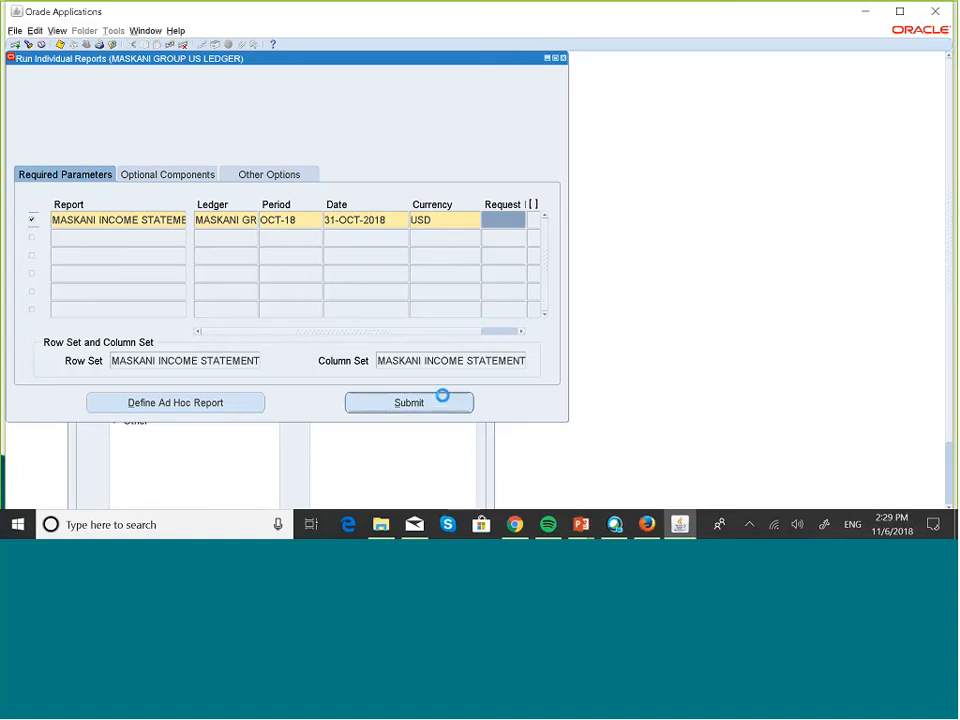
- Copy the submitted report's request ID and find that specific request by its ID among the concurrent requests
left_click(485, 222)
key("ctrl+c")
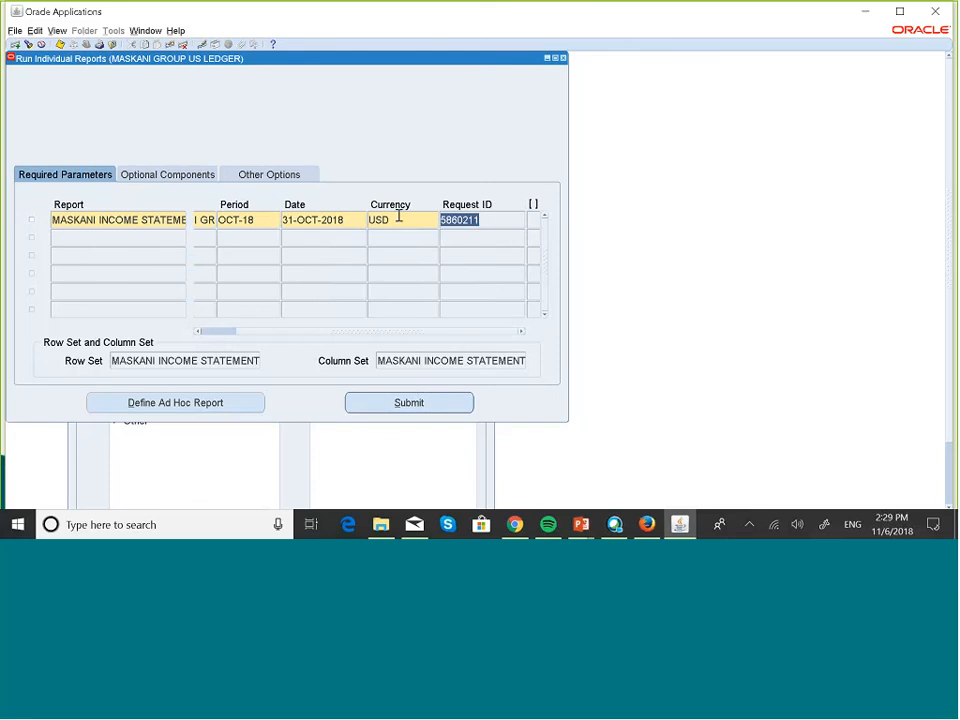
key("alt+v")
key("r")
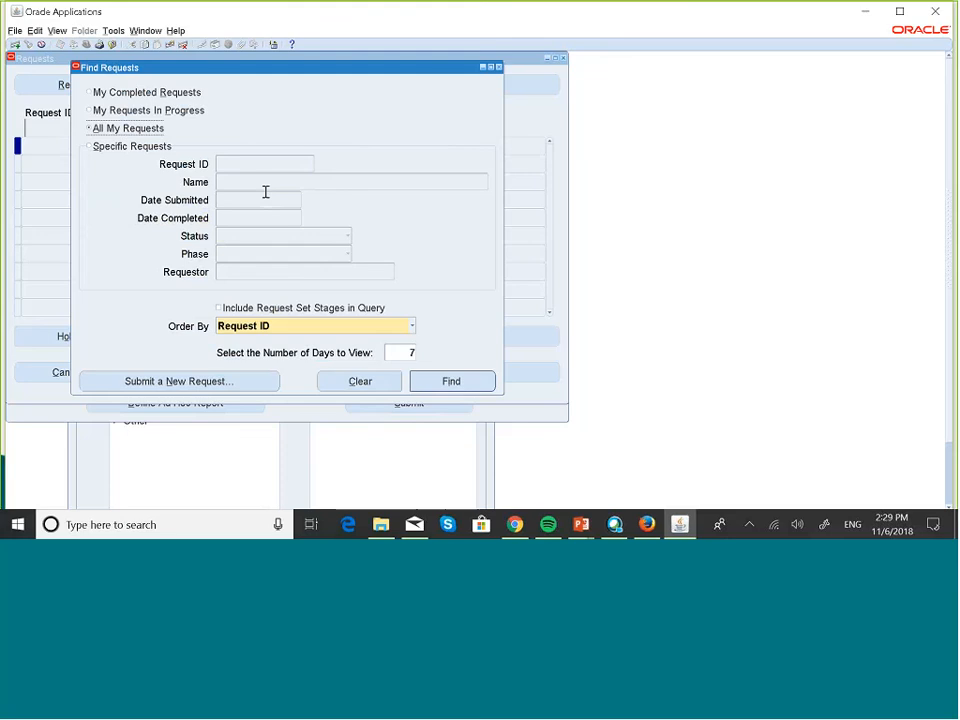
left_click(120, 149)
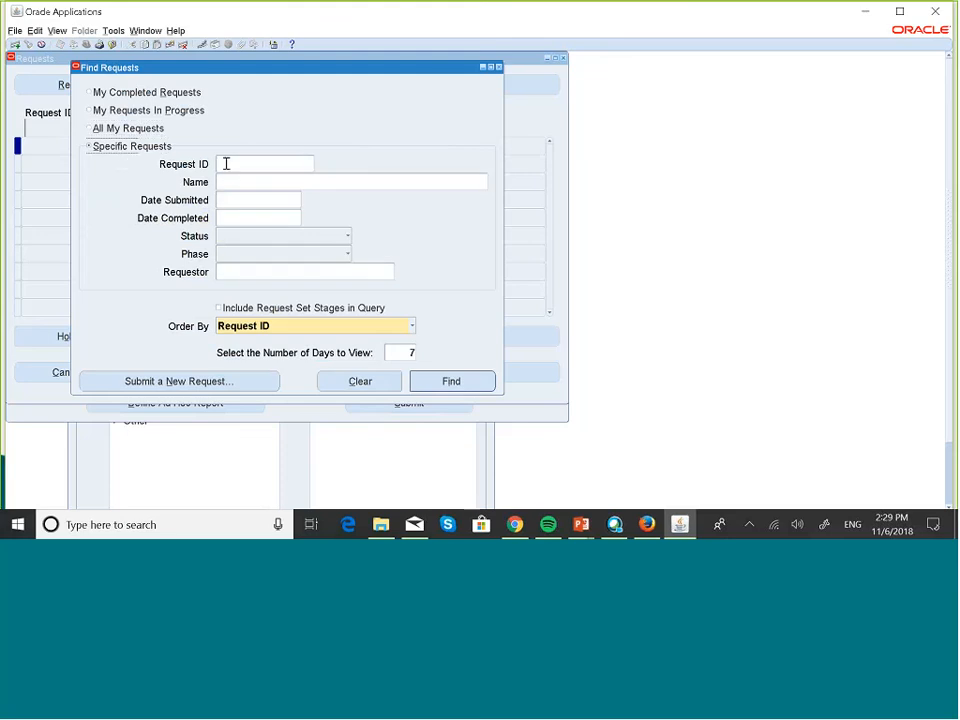
left_click(226, 164)
key("ctrl+v")
left_click(452, 380)
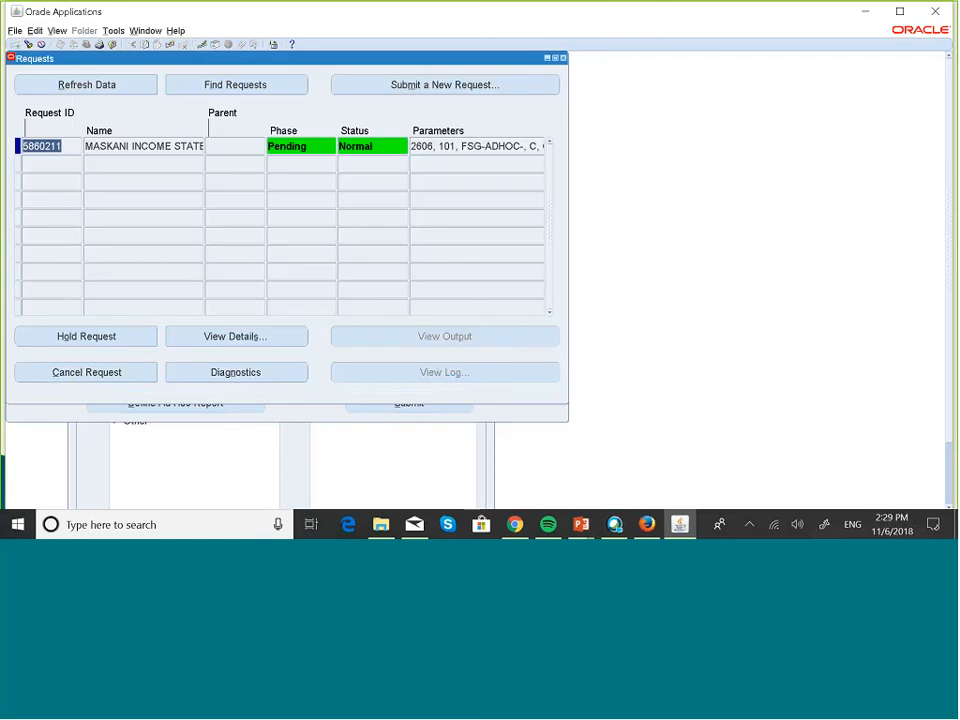
- Refresh the income statement request until it completes, and open its report output
left_click(122, 84)
left_click(127, 87)
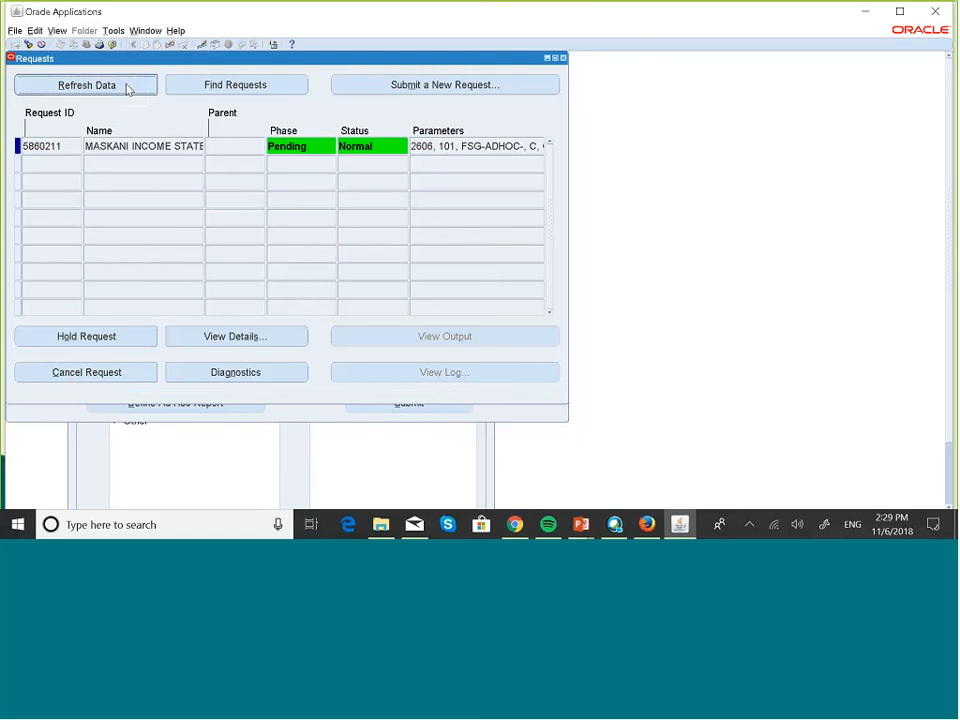
left_click(127, 87)
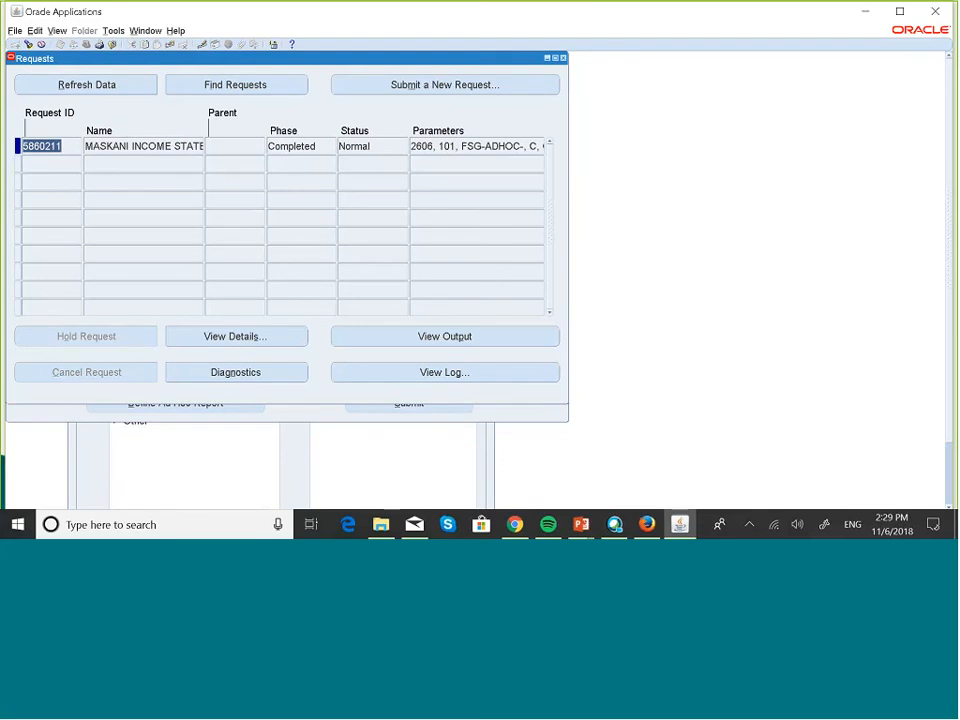
left_click(455, 336)
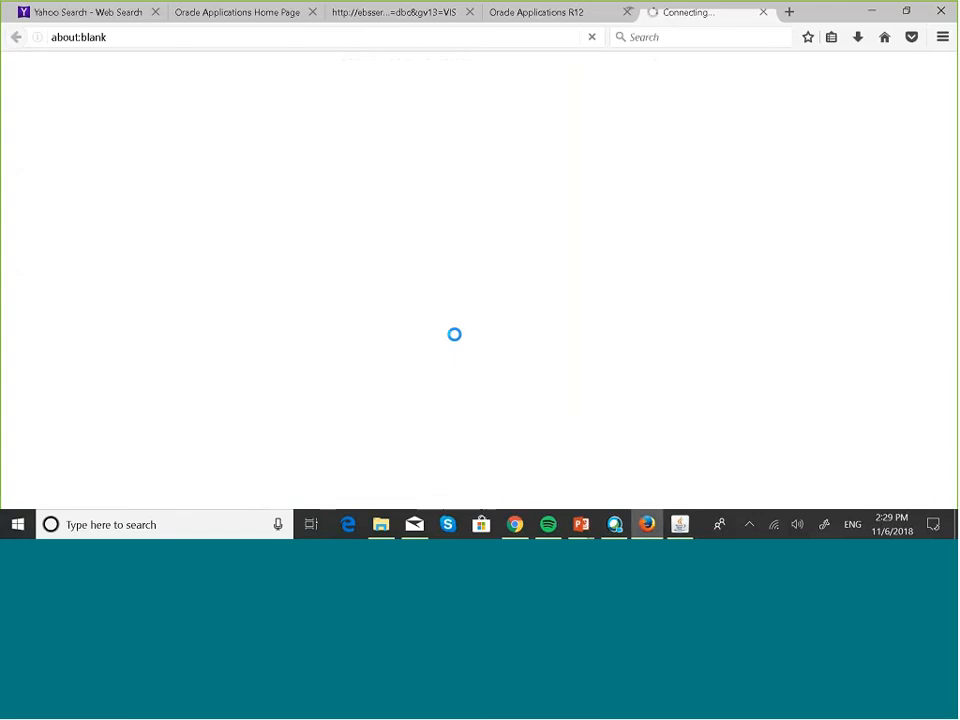